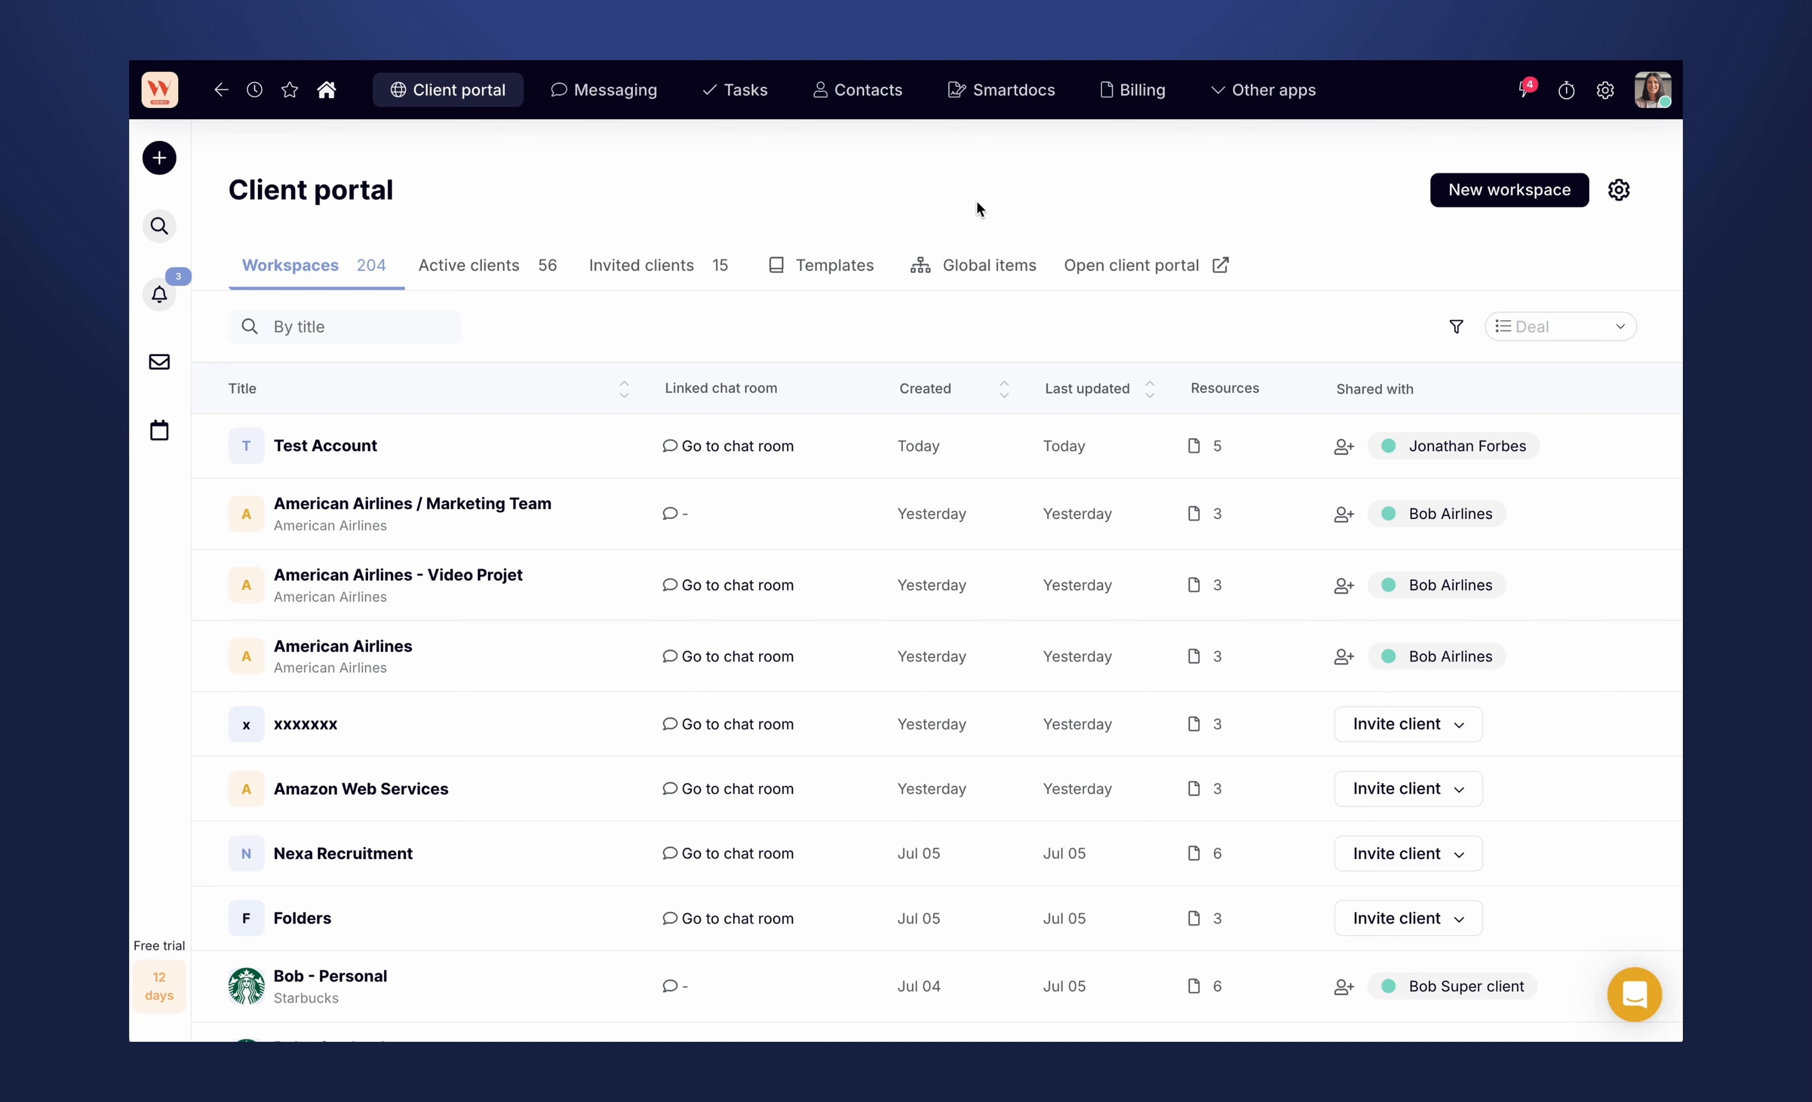
- Open the workspace template "My default super template" from the client portal templates and examine its home page
{"action": "left_click", "coordinate": [821, 264]}
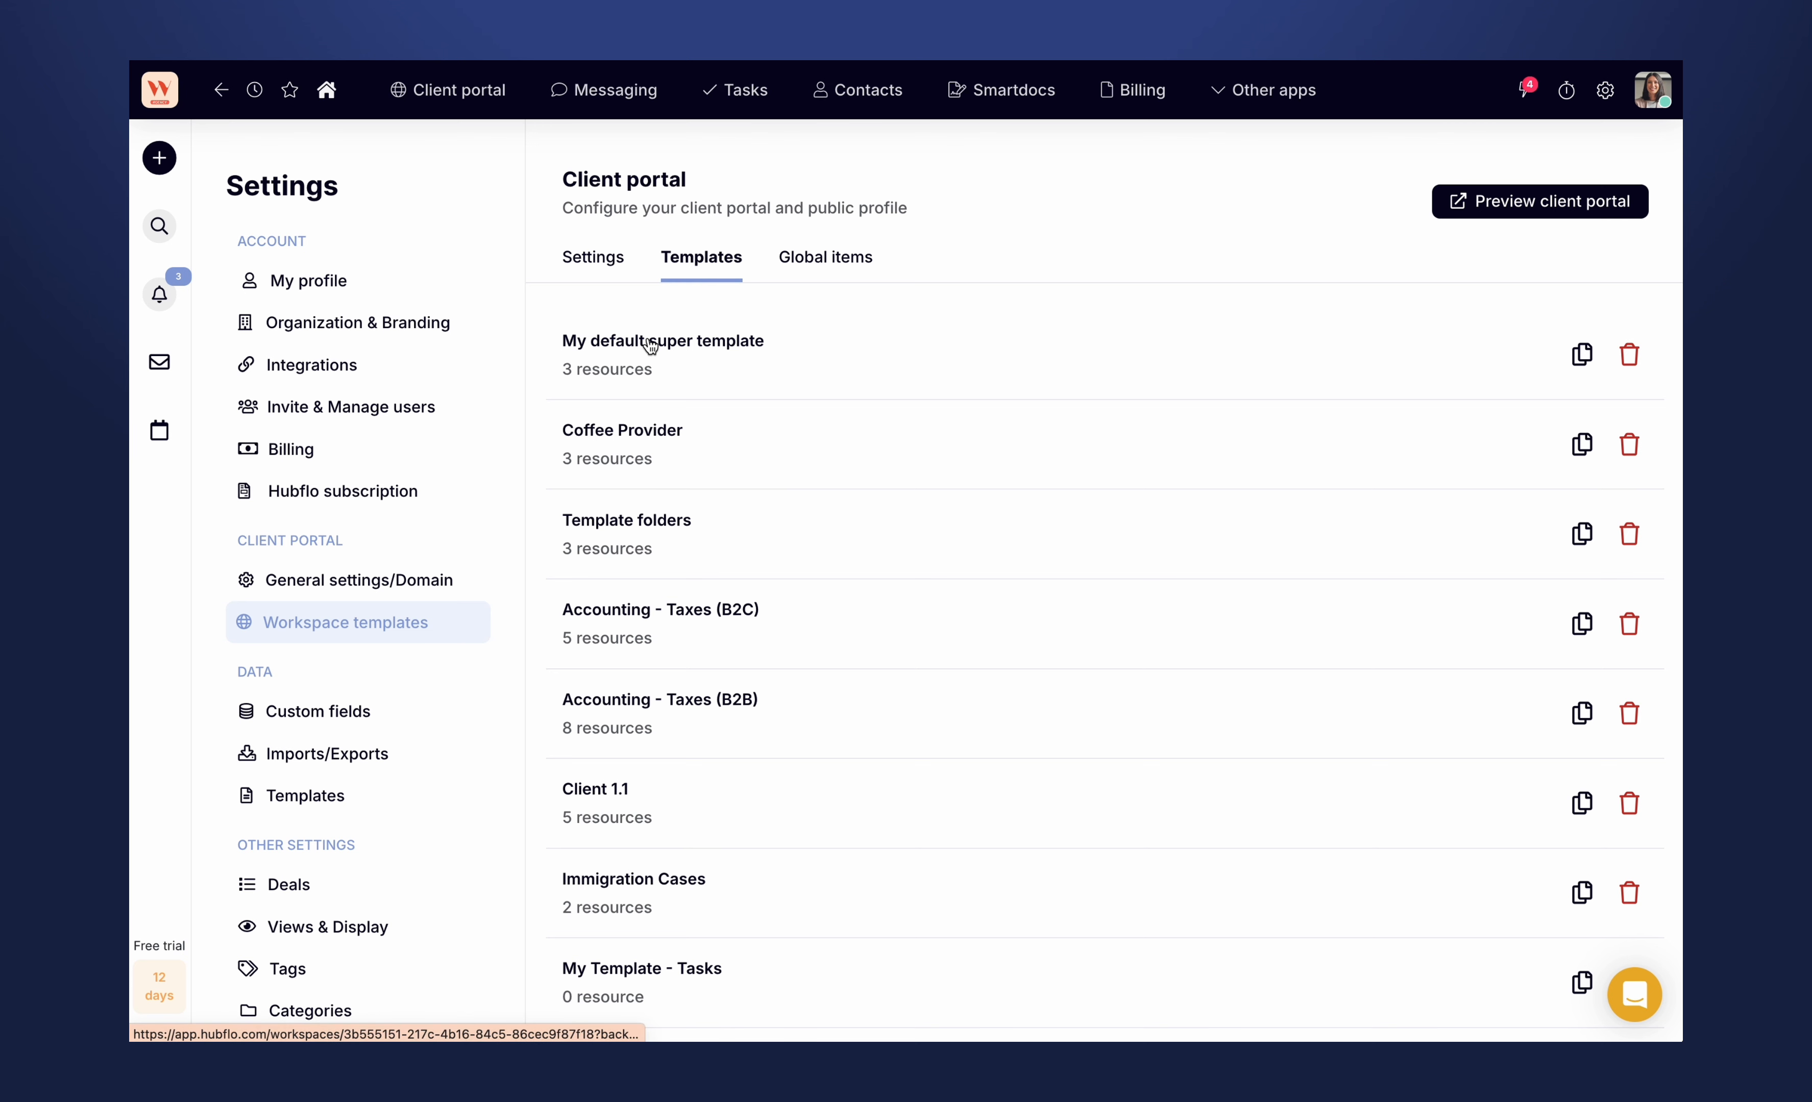
{"action": "left_click", "coordinate": [650, 345]}
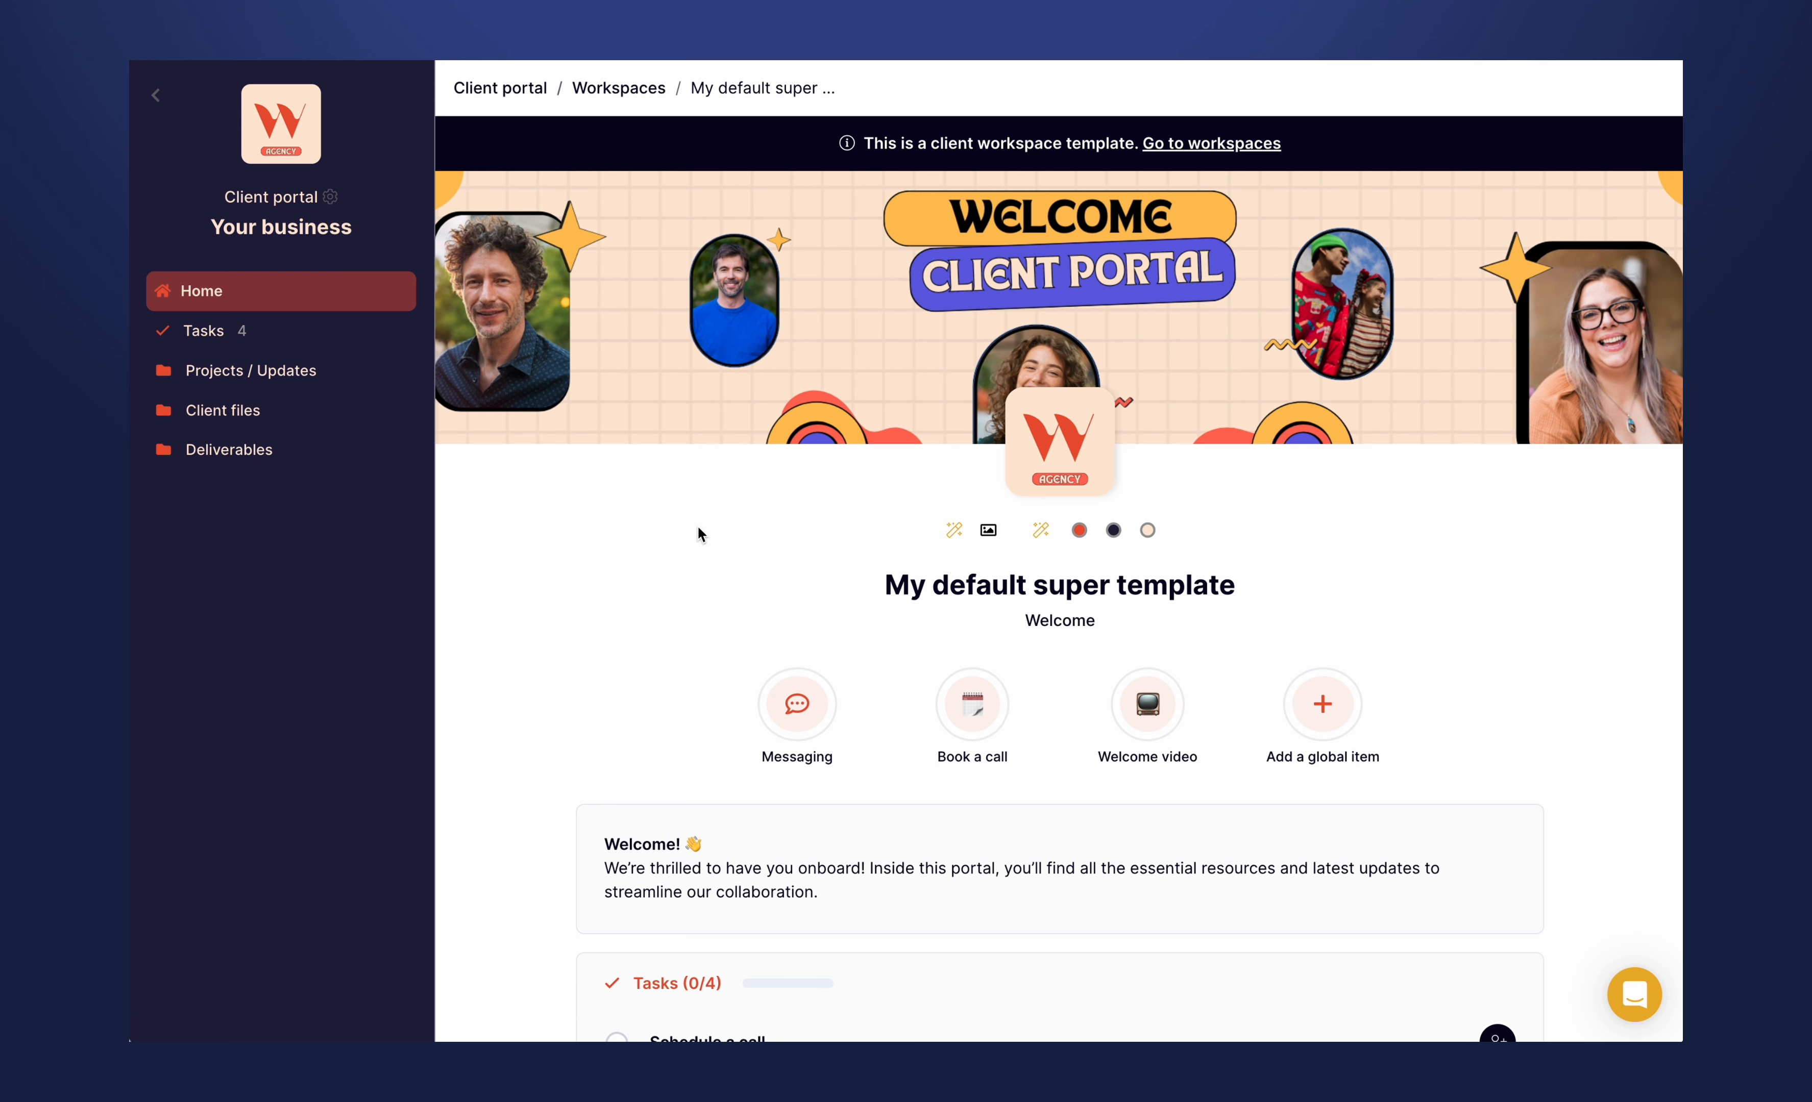
{"action": "scroll", "coordinate": [700, 531], "scroll_direction": "down", "scroll_amount": 2}
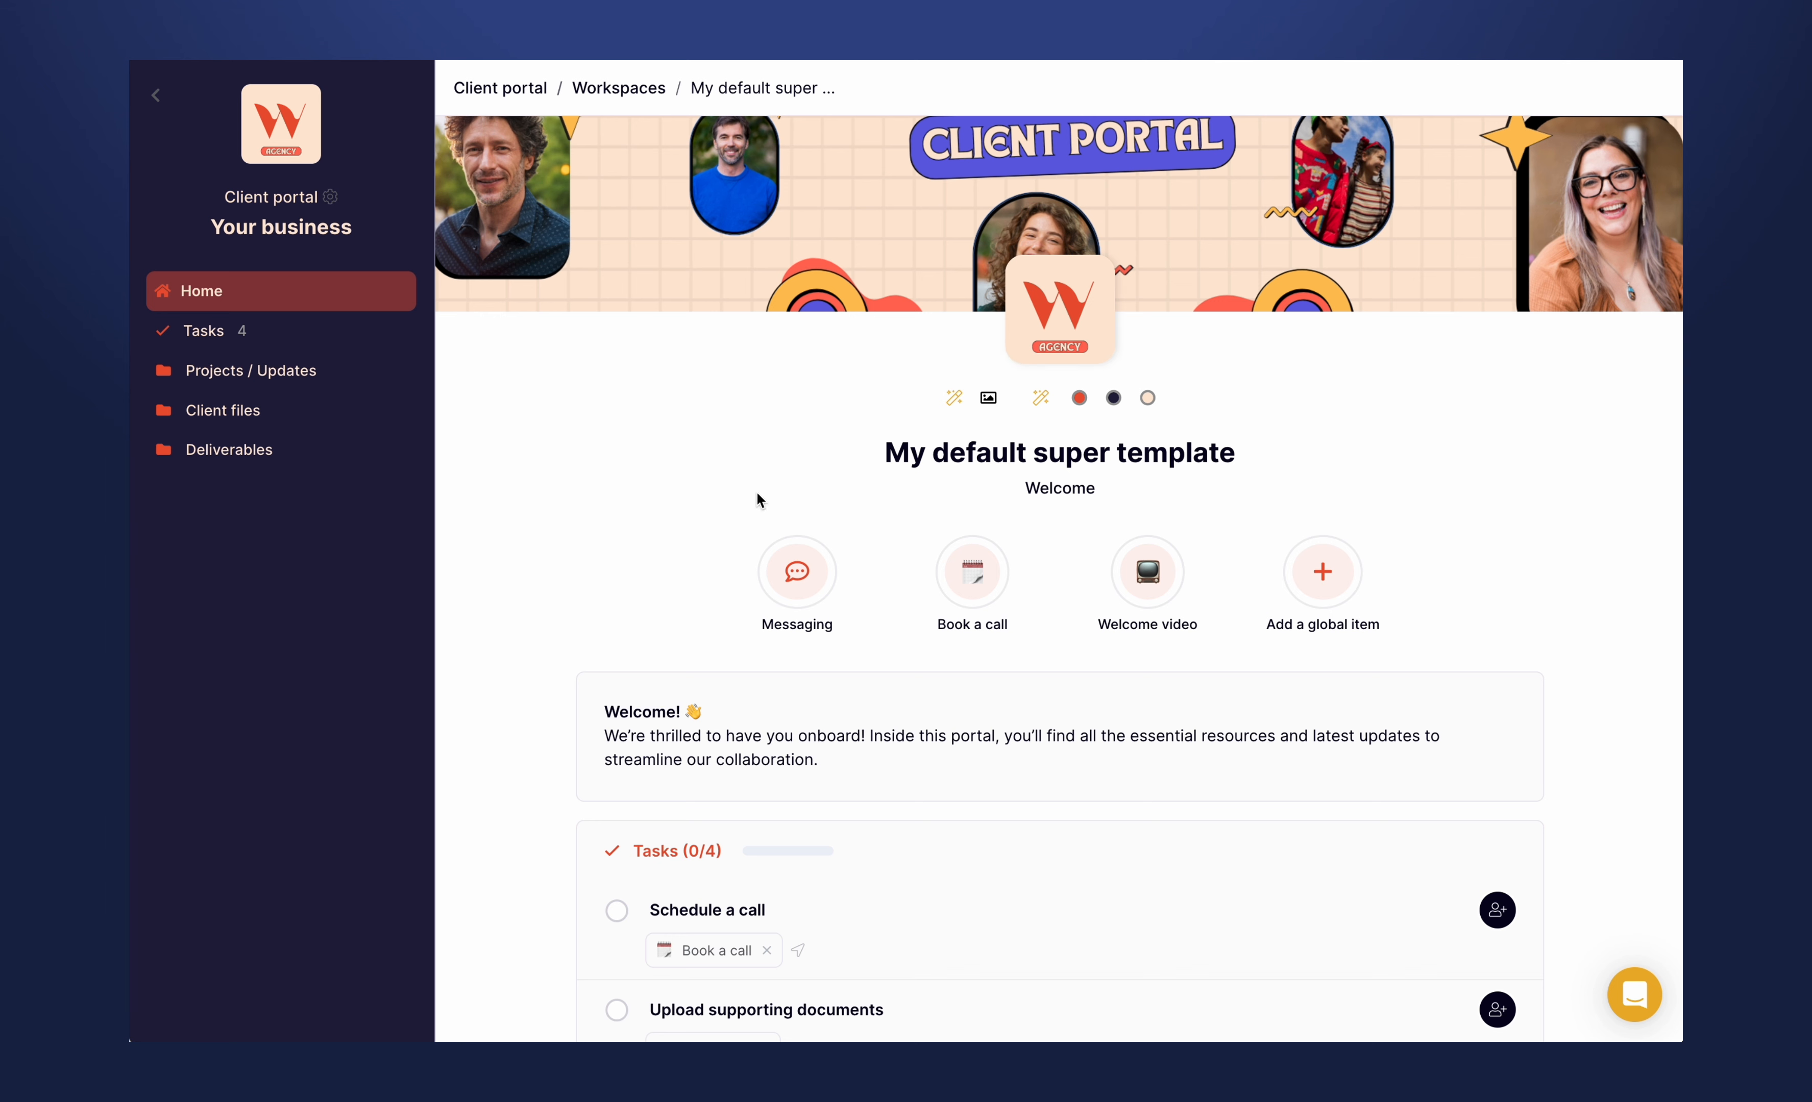
{"action": "scroll", "coordinate": [538, 566], "scroll_direction": "down", "scroll_amount": 4}
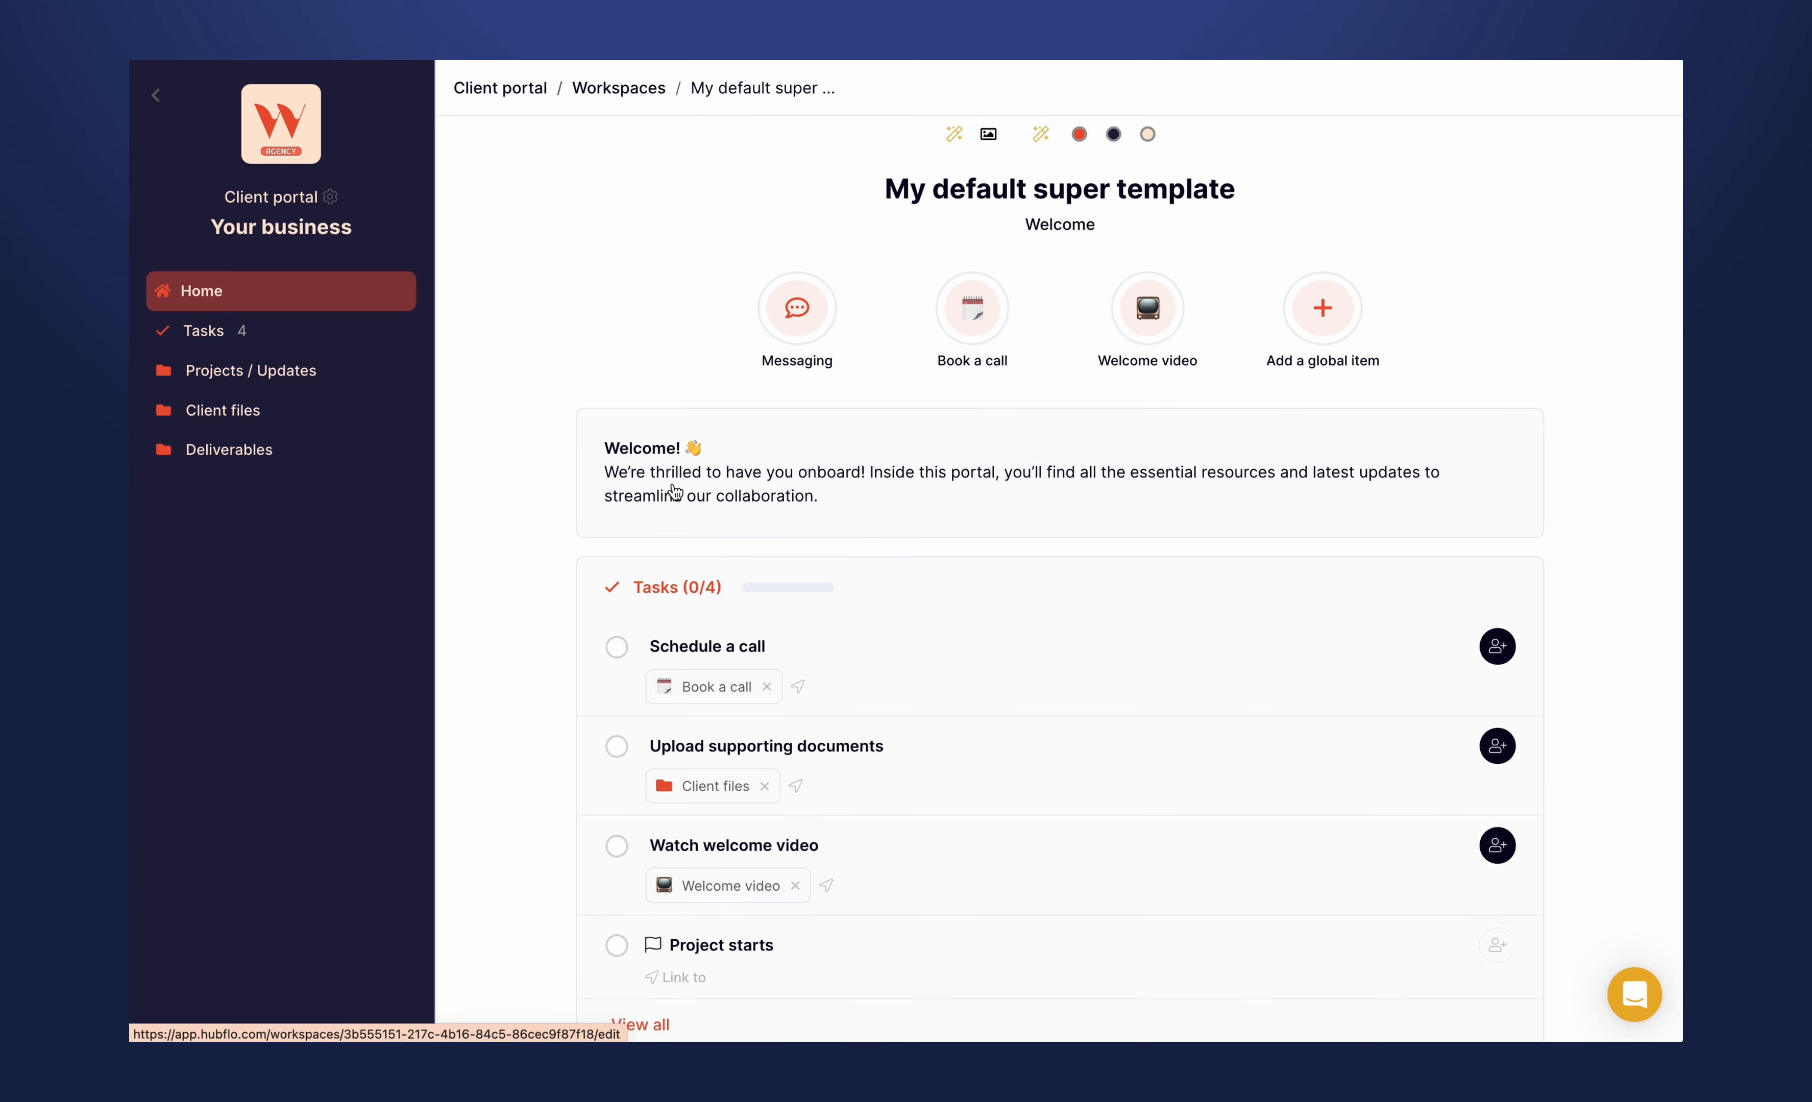
{"action": "scroll", "coordinate": [770, 495], "scroll_direction": "up", "scroll_amount": 1}
{"action": "scroll", "coordinate": [770, 496], "scroll_direction": "up", "scroll_amount": 1}
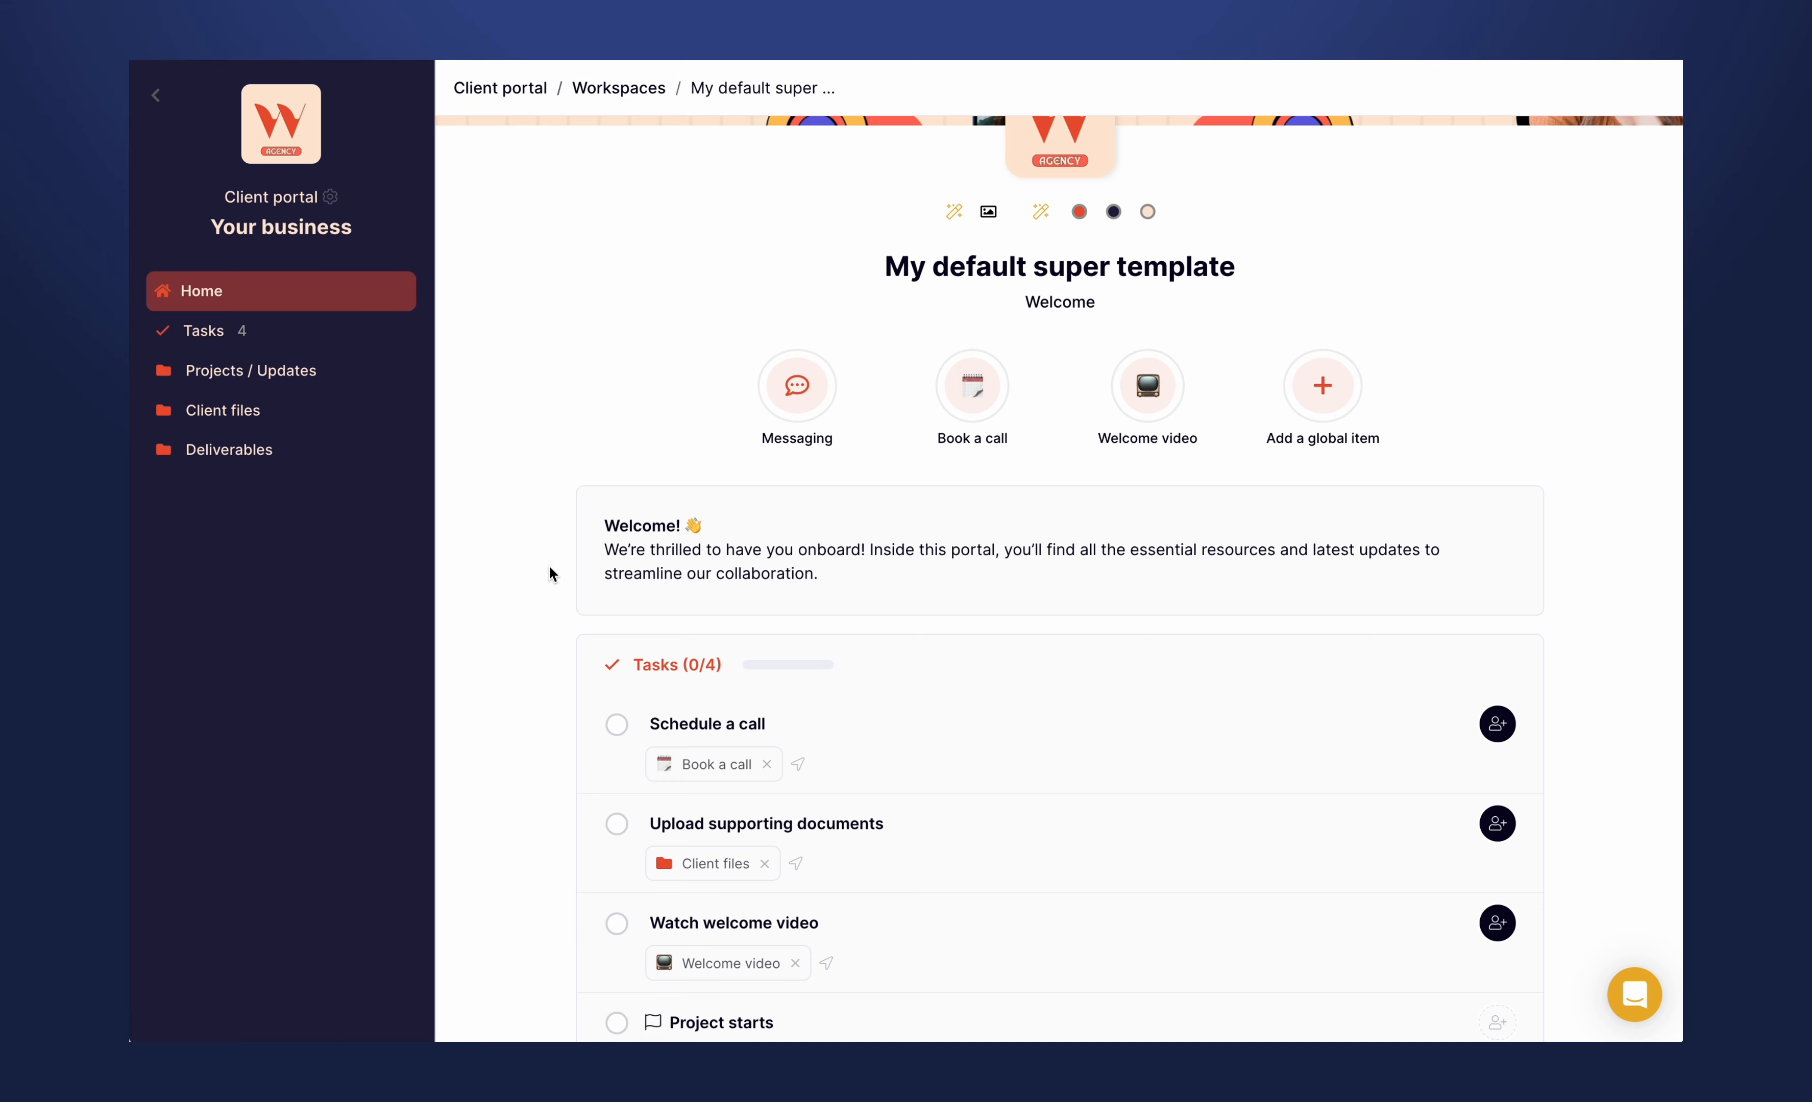
{"action": "scroll", "coordinate": [550, 568], "scroll_direction": "up", "scroll_amount": 3}
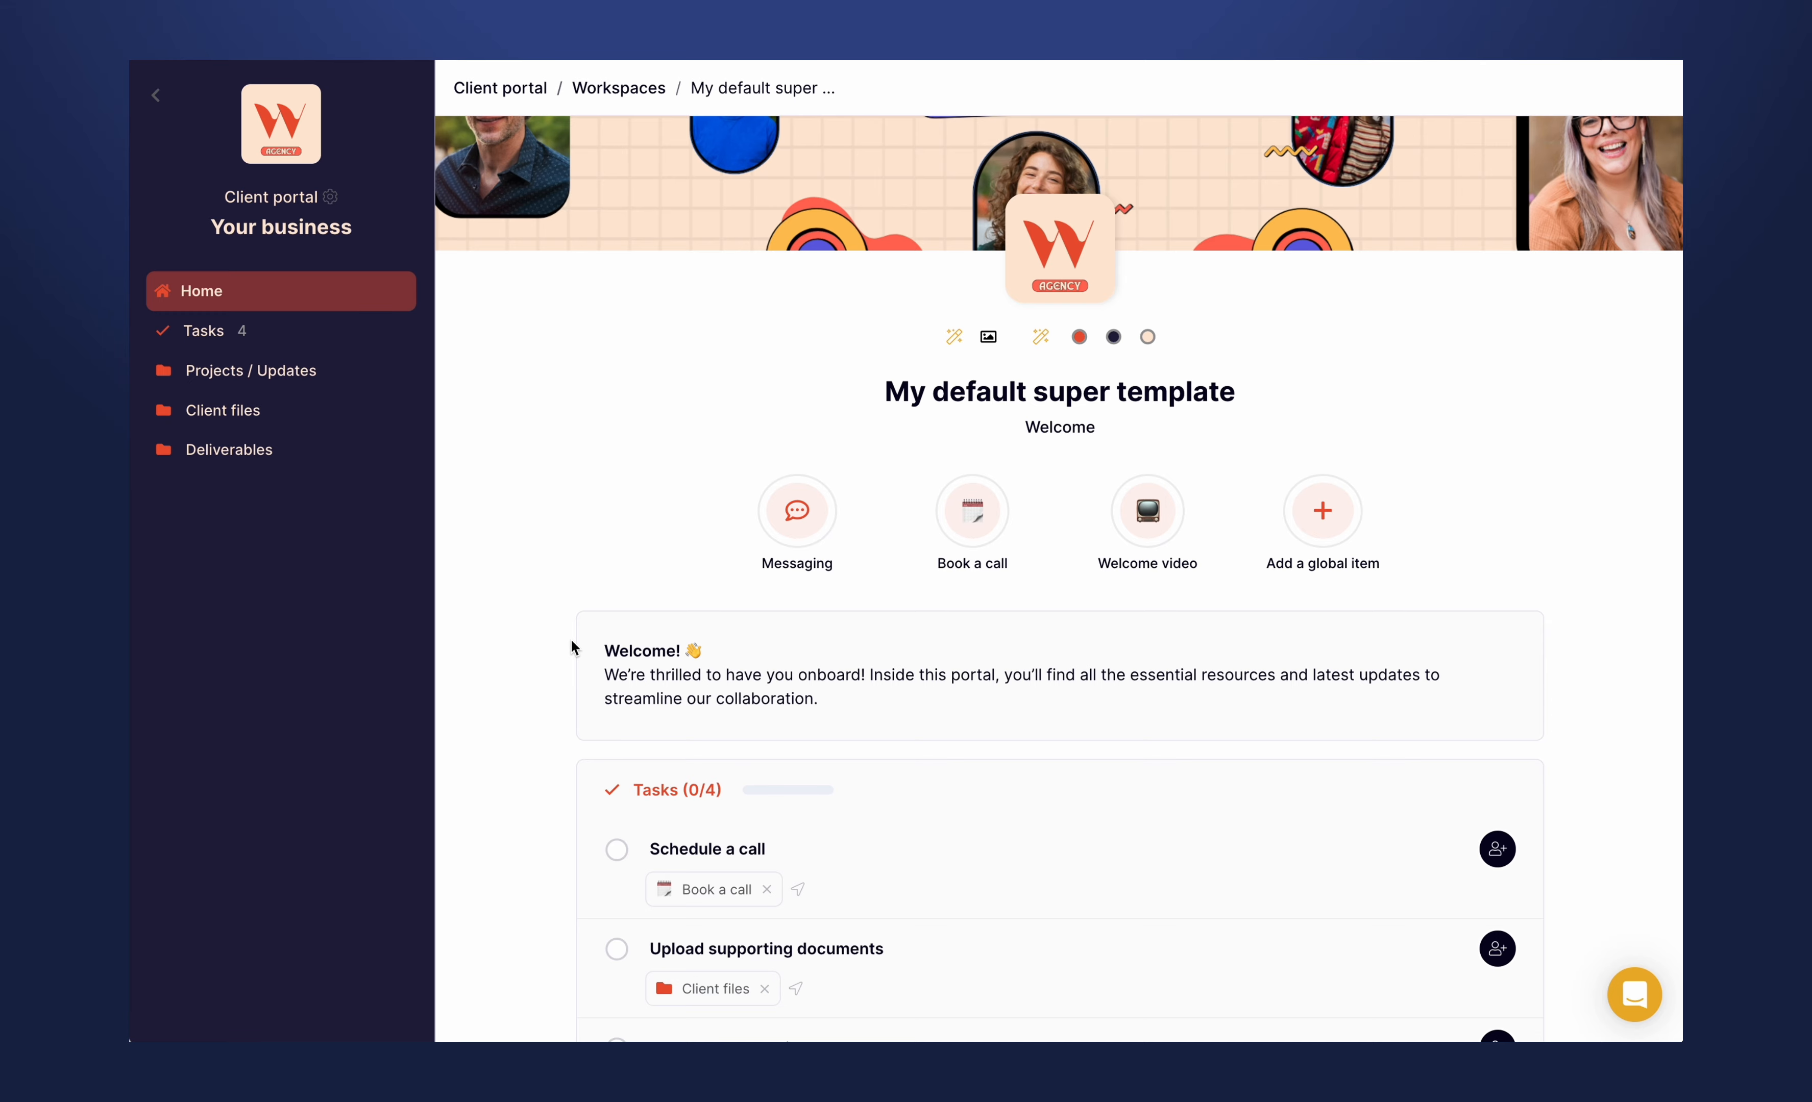
{"action": "scroll", "coordinate": [575, 648], "scroll_direction": "down", "scroll_amount": 5}
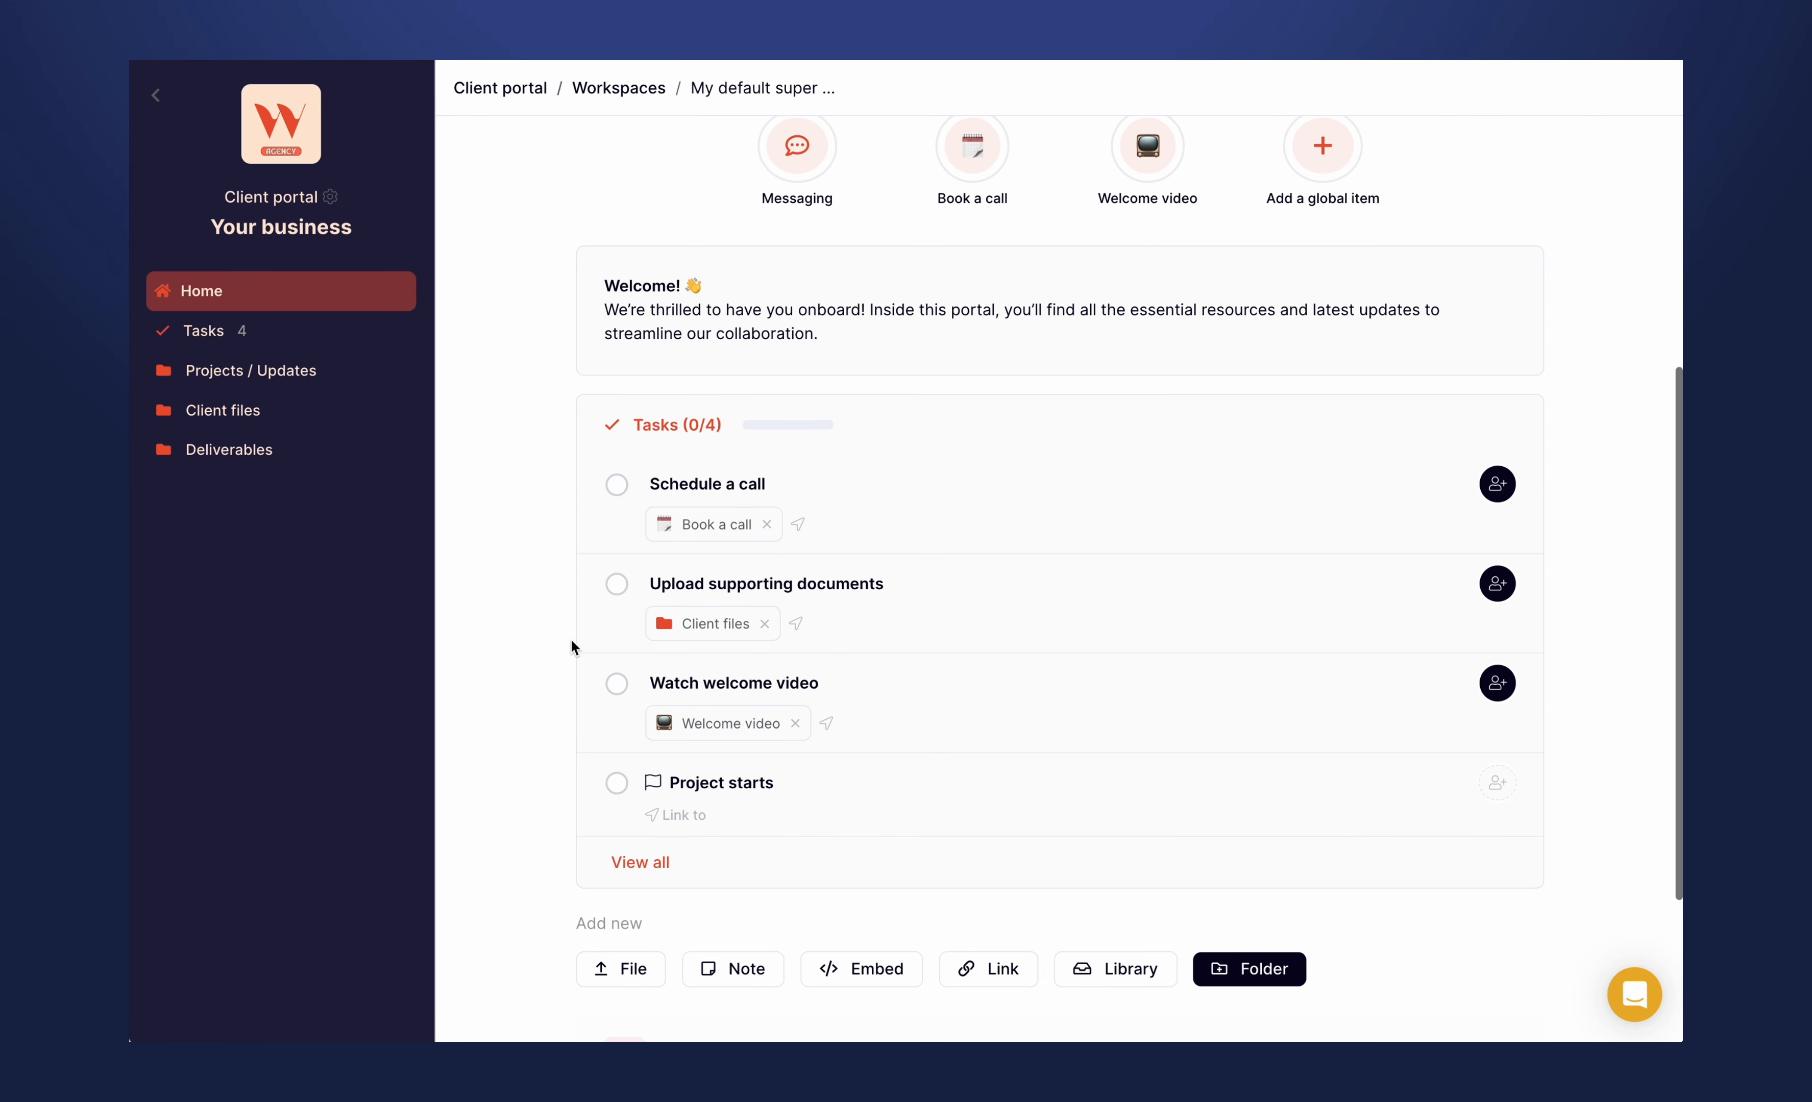
- Look through the template's task list and its Projects / Updates and Client files folders
{"action": "left_click", "coordinate": [226, 333]}
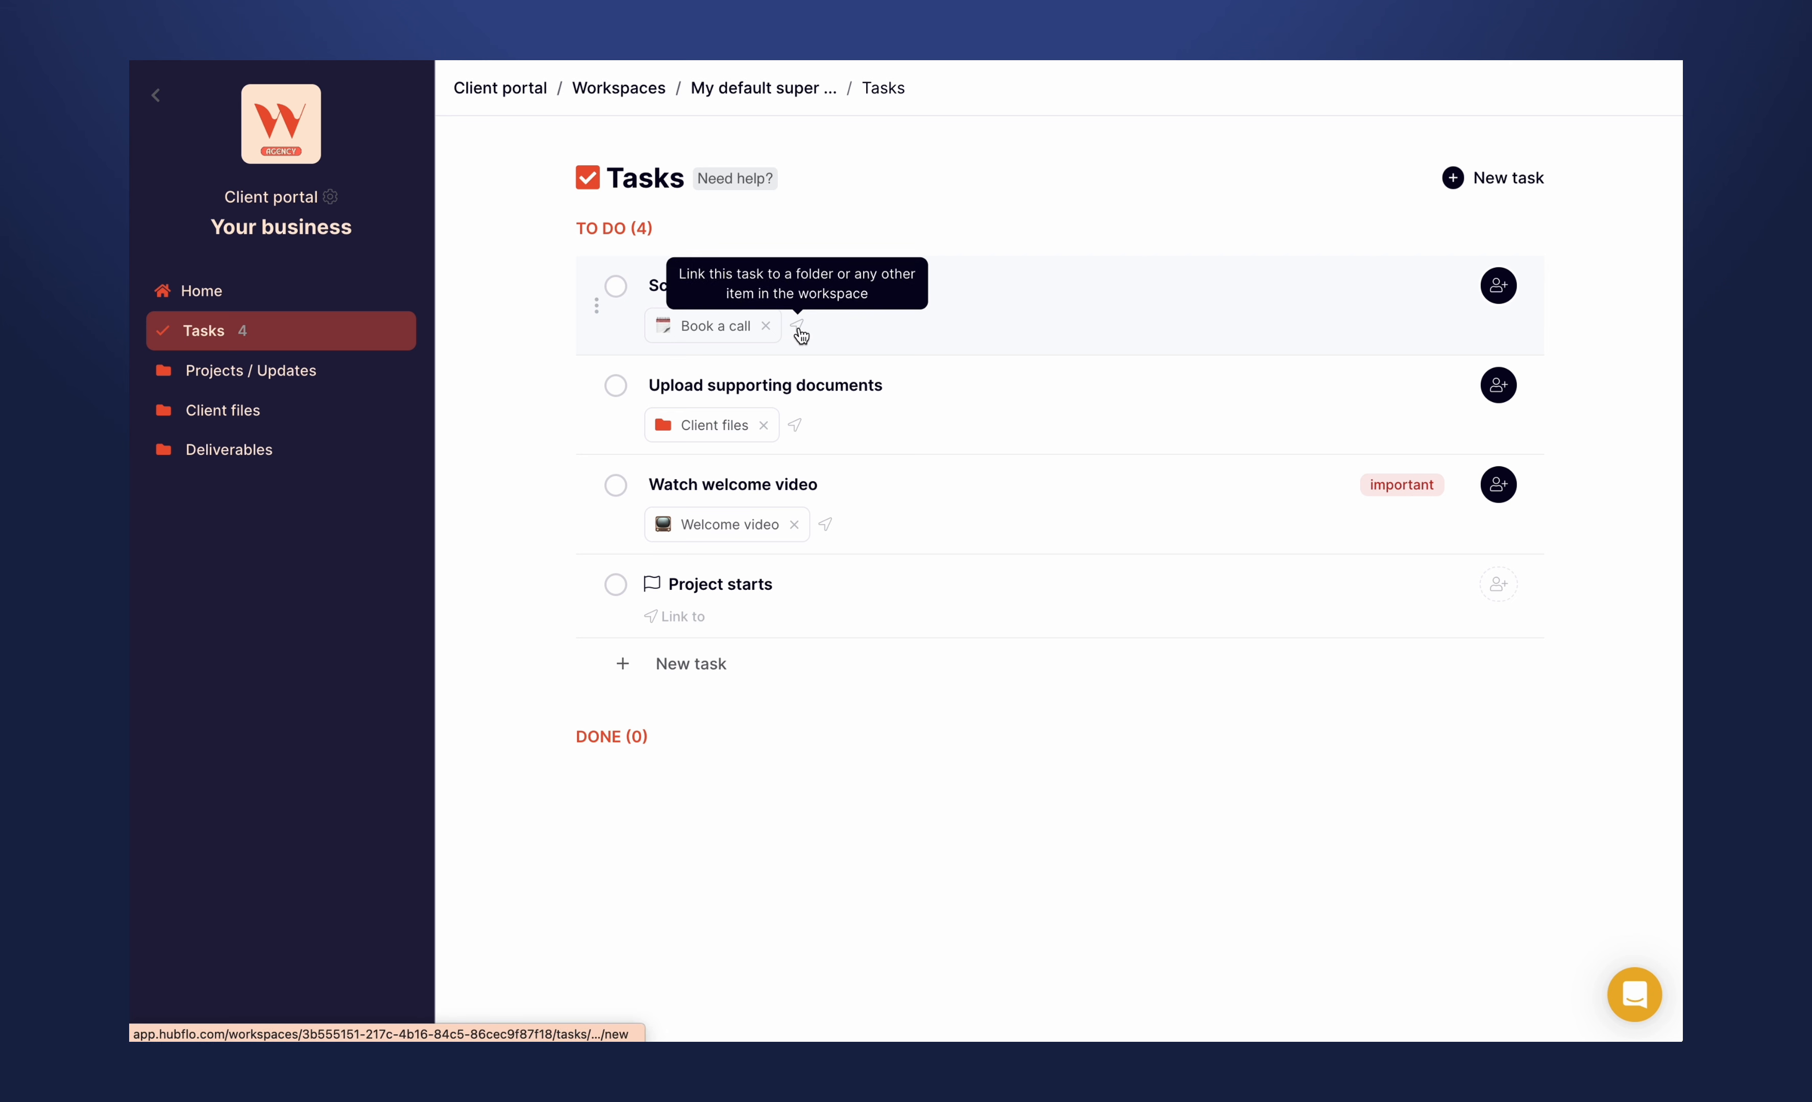
{"action": "left_click", "coordinate": [710, 336]}
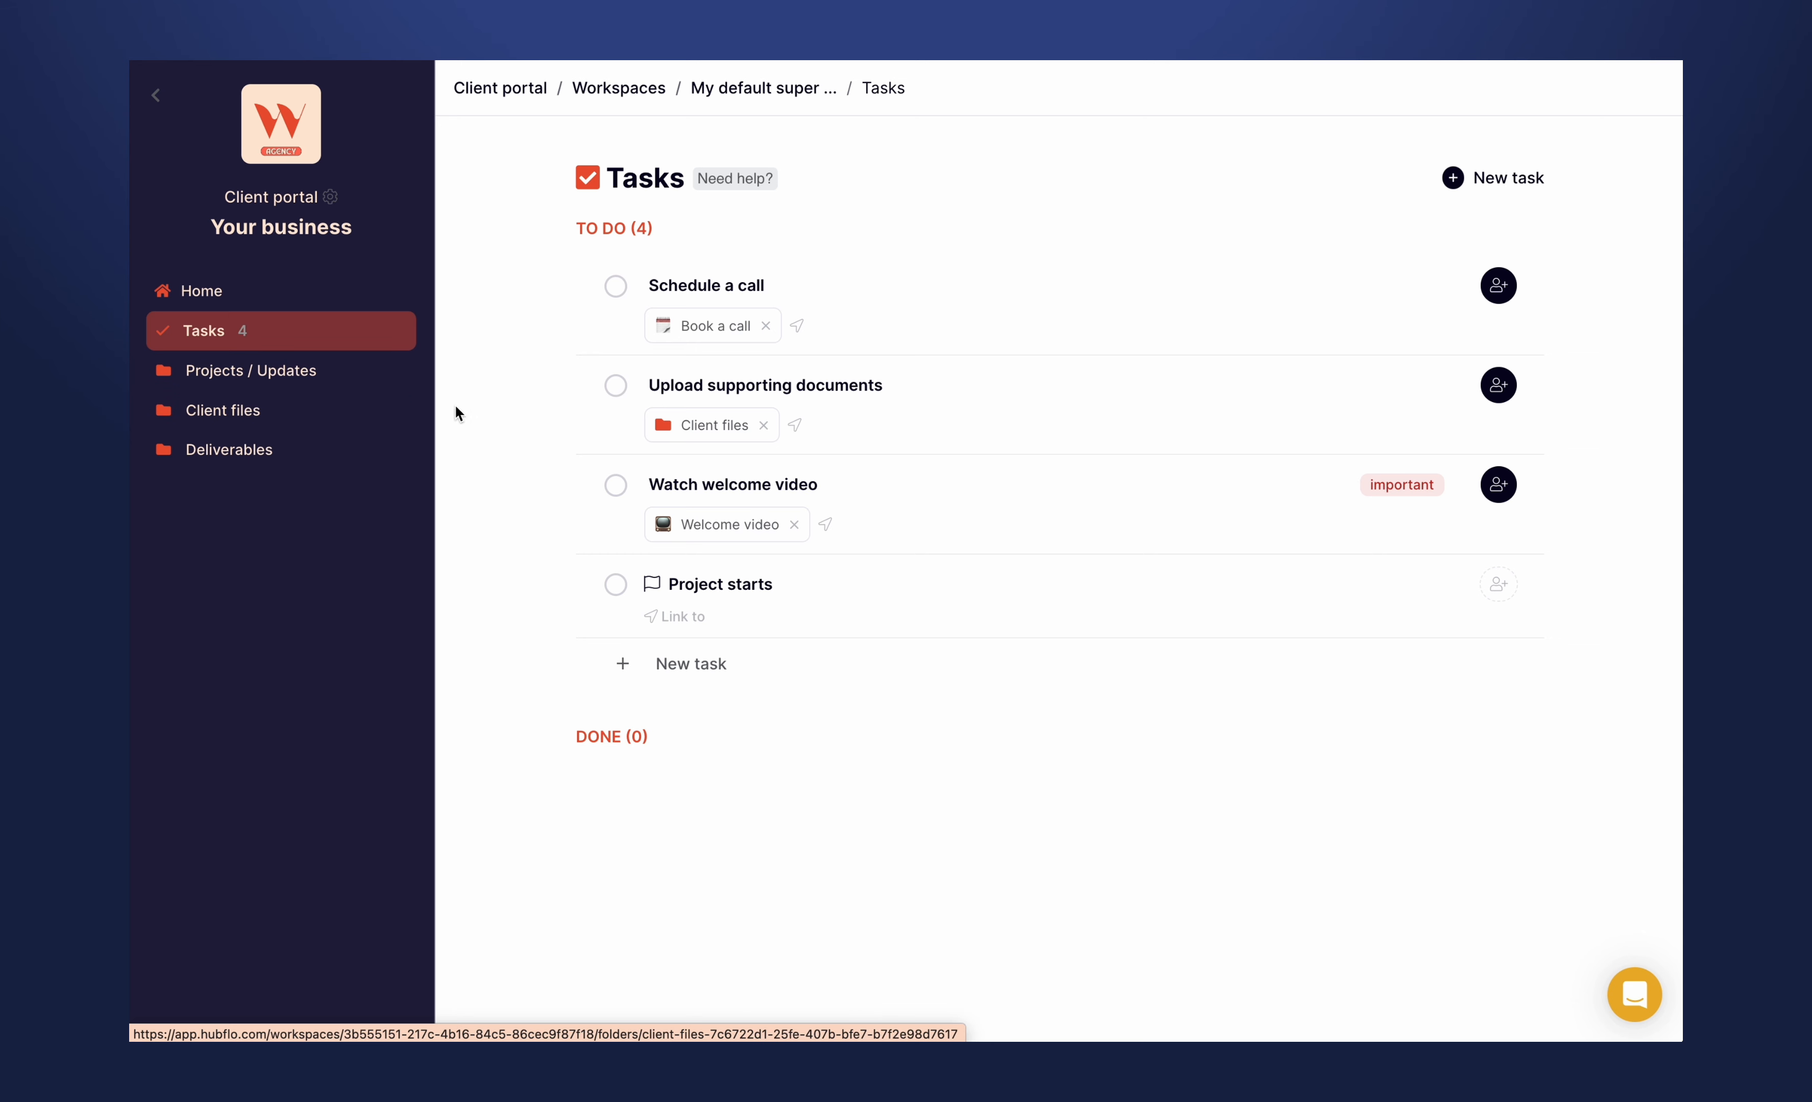
{"action": "left_click", "coordinate": [721, 433]}
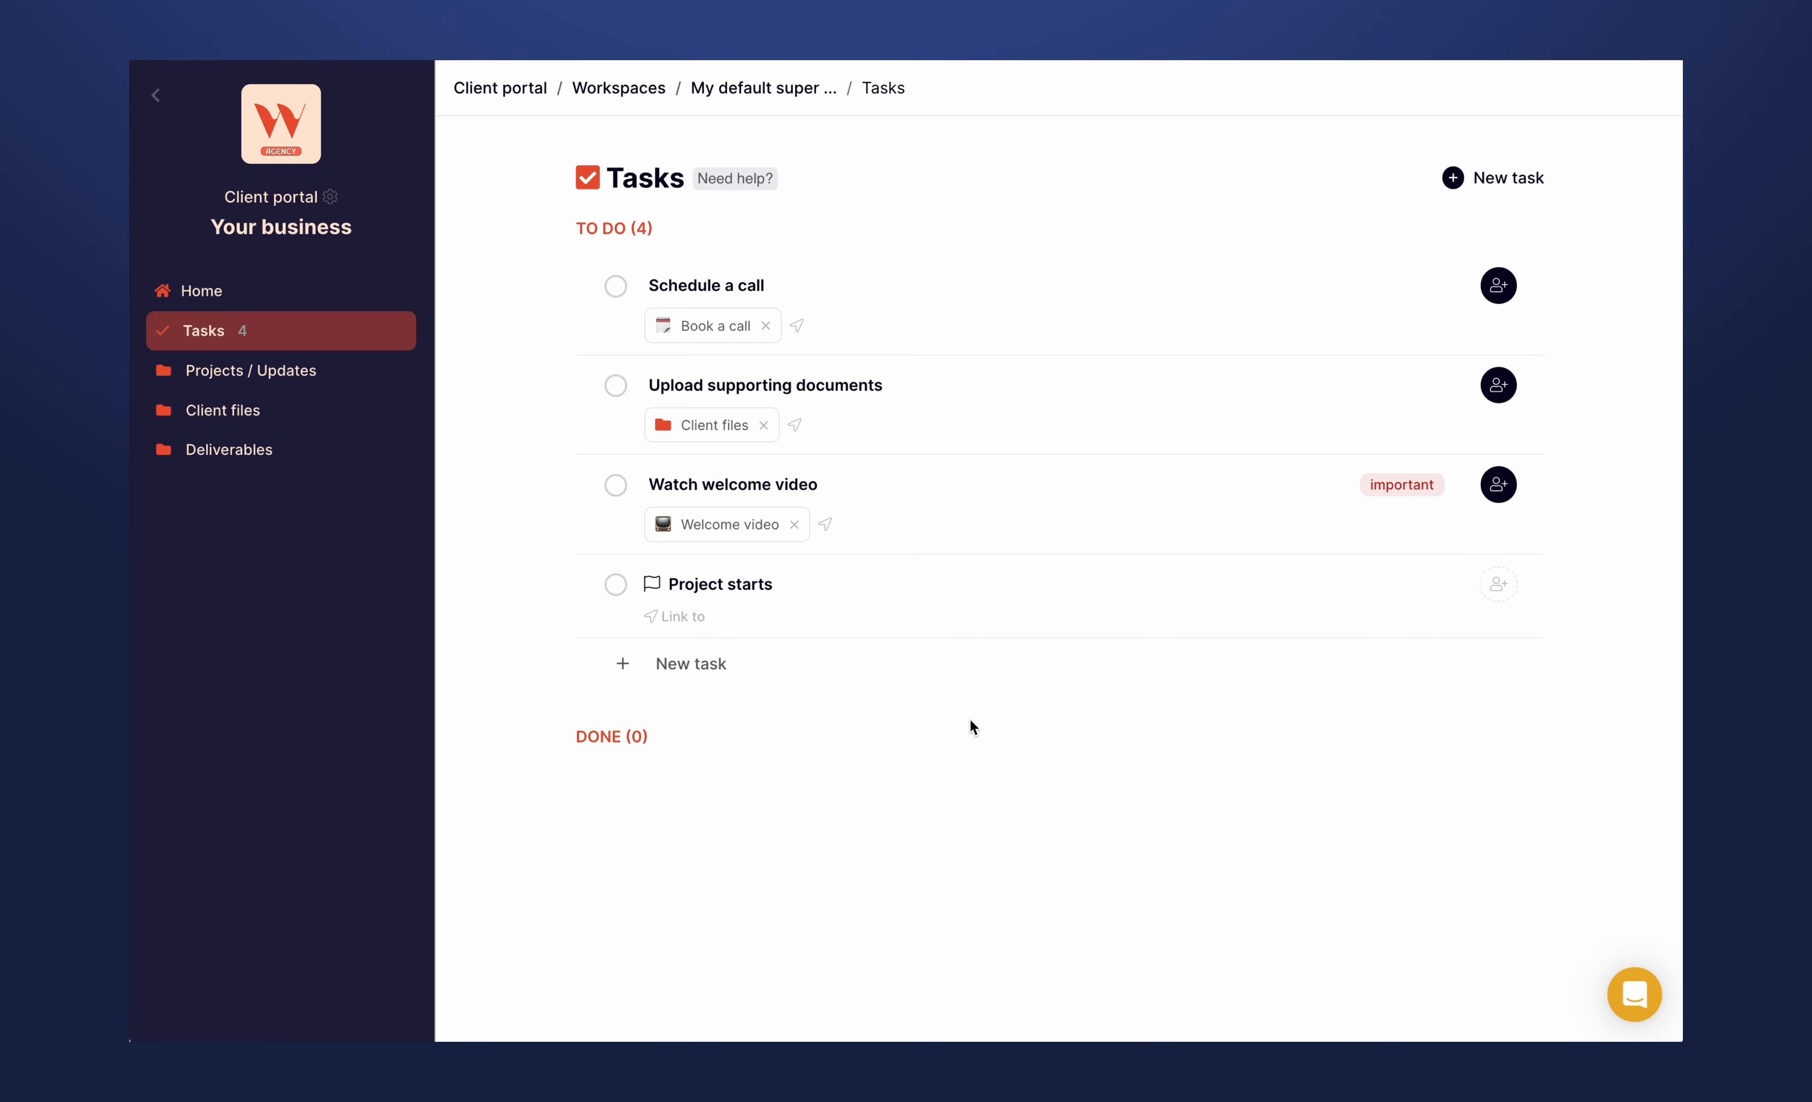
{"action": "left_click", "coordinate": [290, 381]}
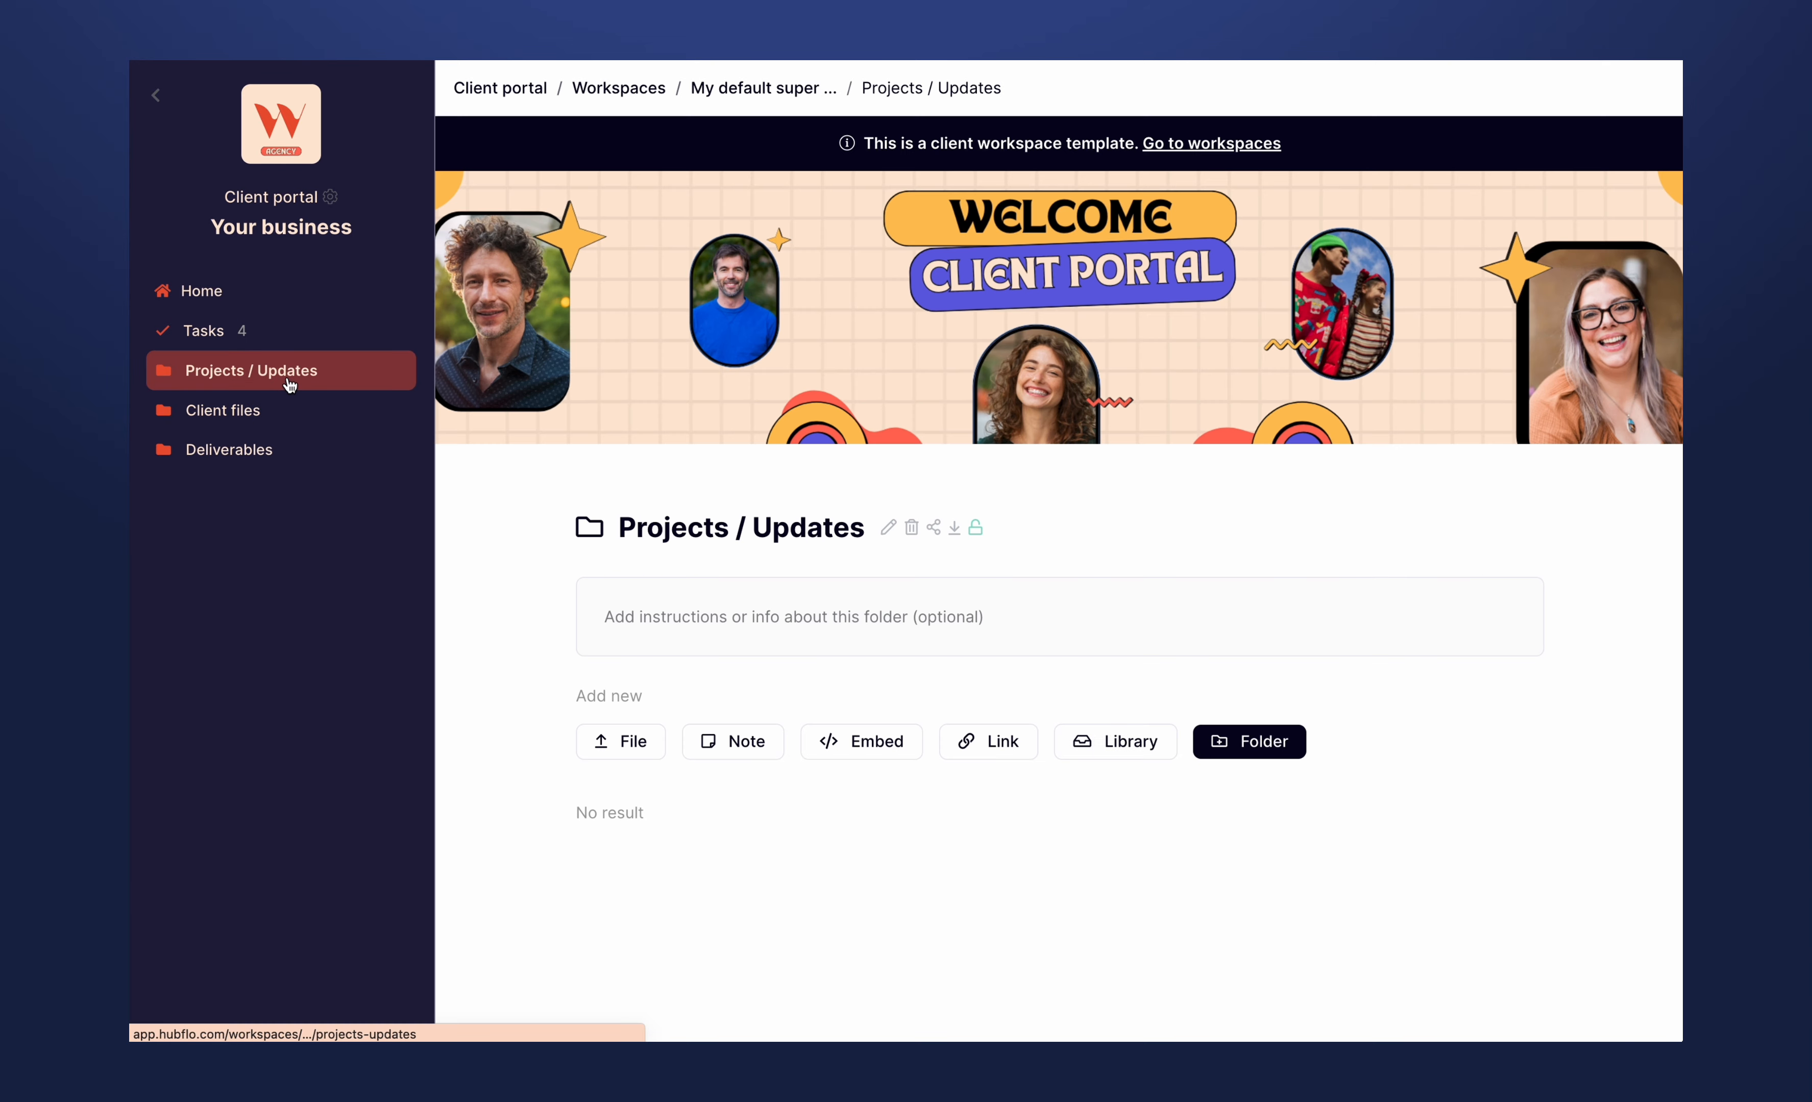
{"action": "left_click", "coordinate": [269, 421]}
- Go back to the template's home page and review its tasks, content options and folders
{"action": "left_click", "coordinate": [217, 294]}
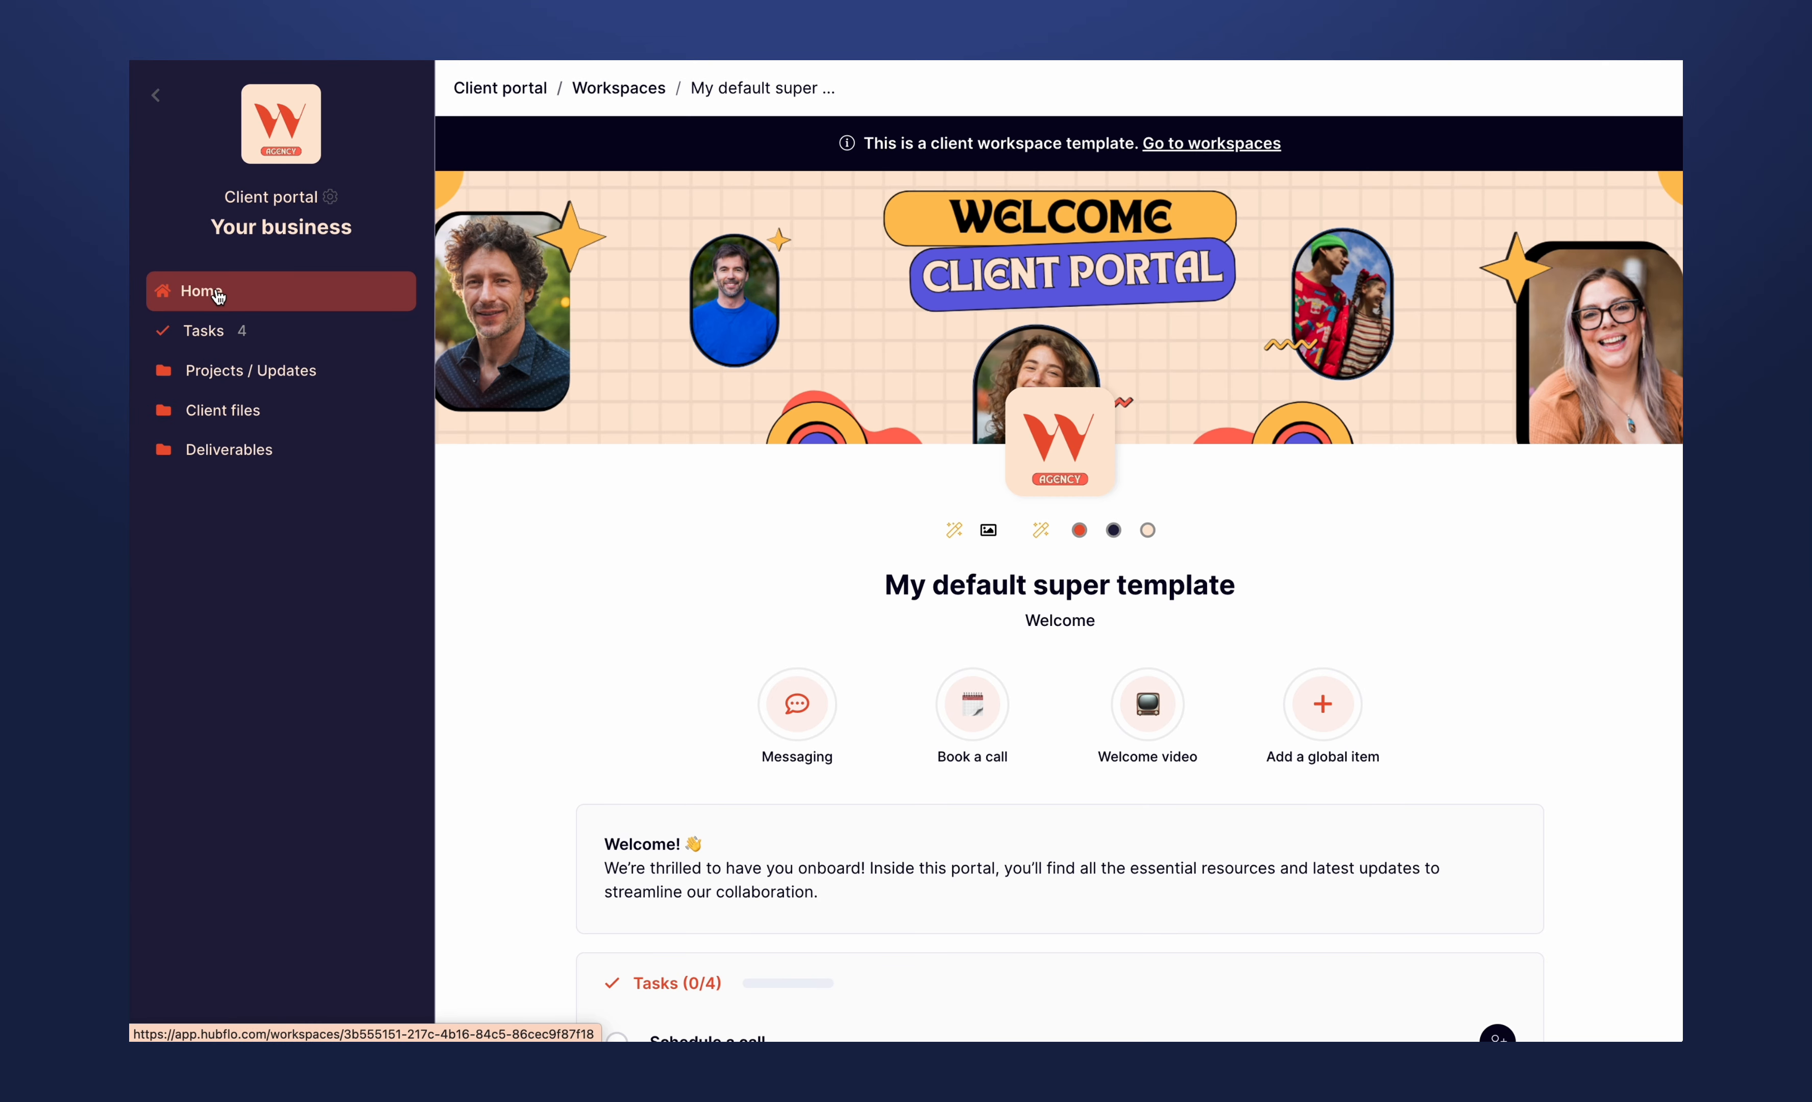
{"action": "scroll", "coordinate": [655, 633], "scroll_direction": "down", "scroll_amount": 5}
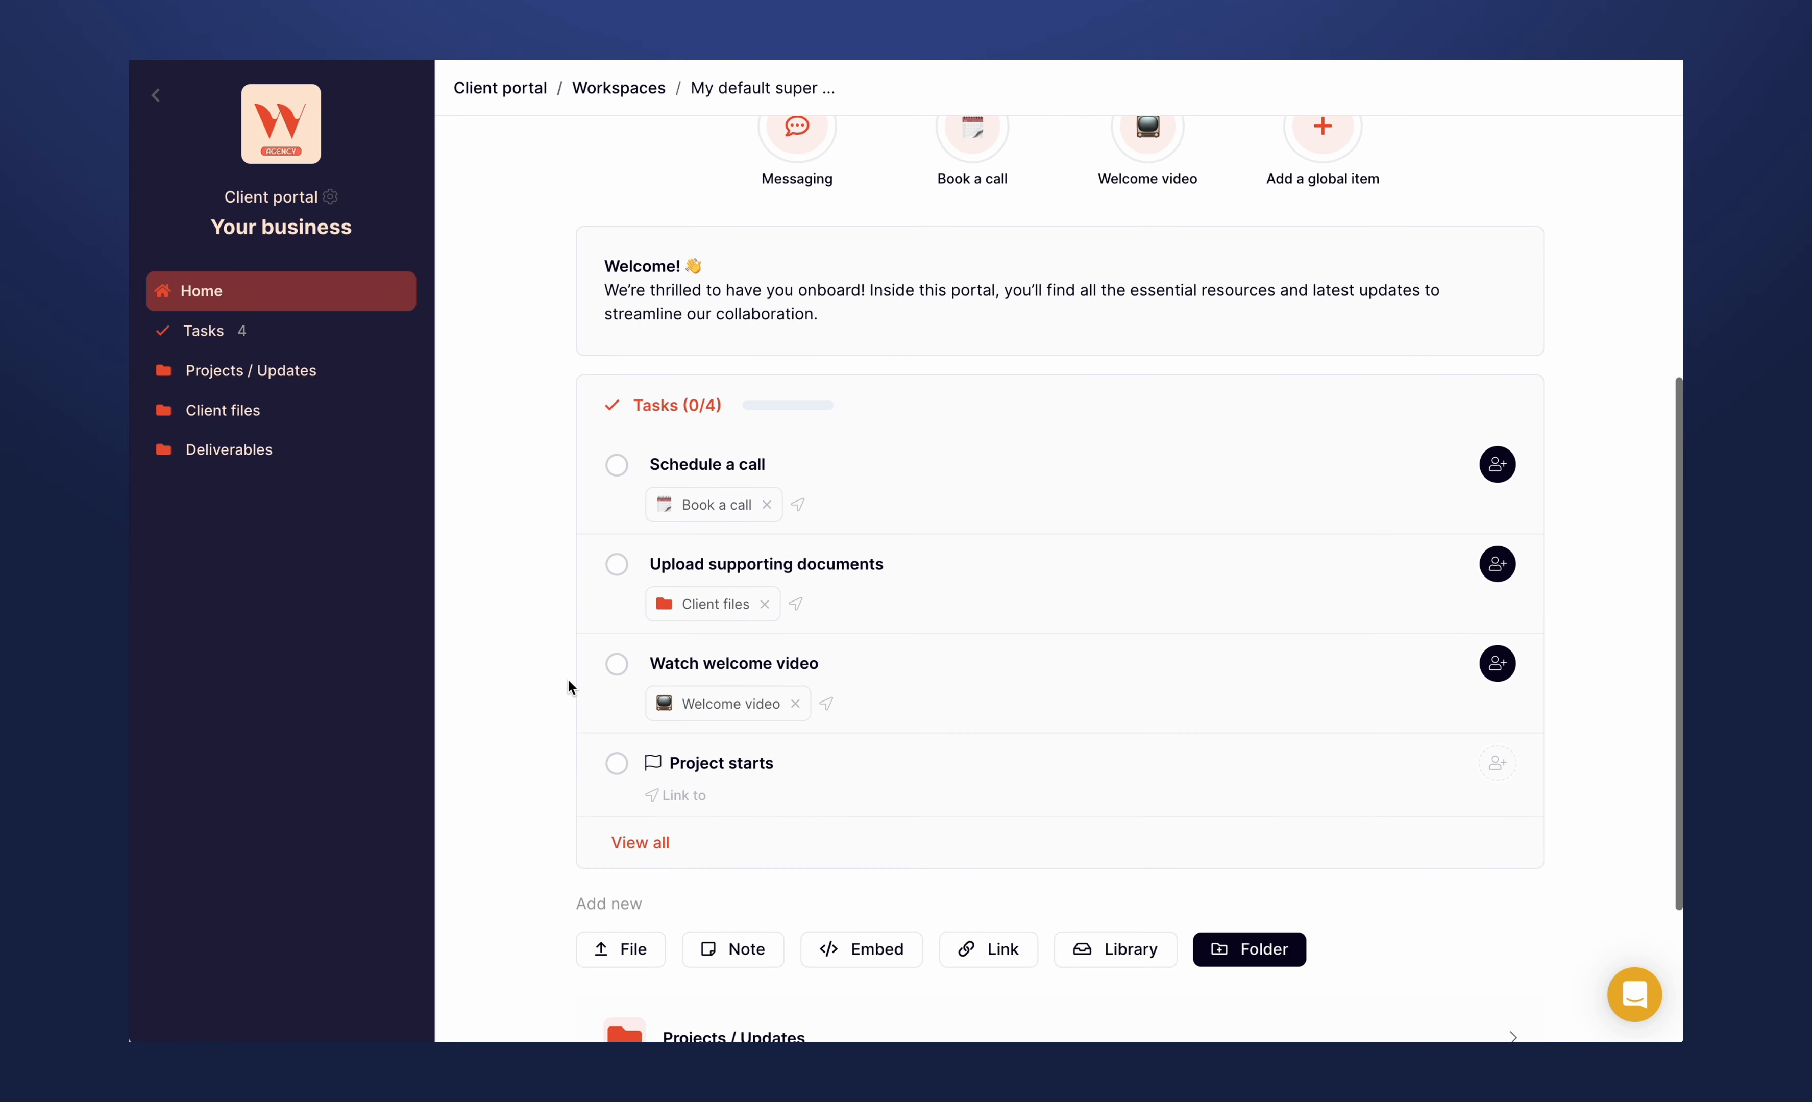
{"action": "scroll", "coordinate": [567, 678], "scroll_direction": "down", "scroll_amount": 2}
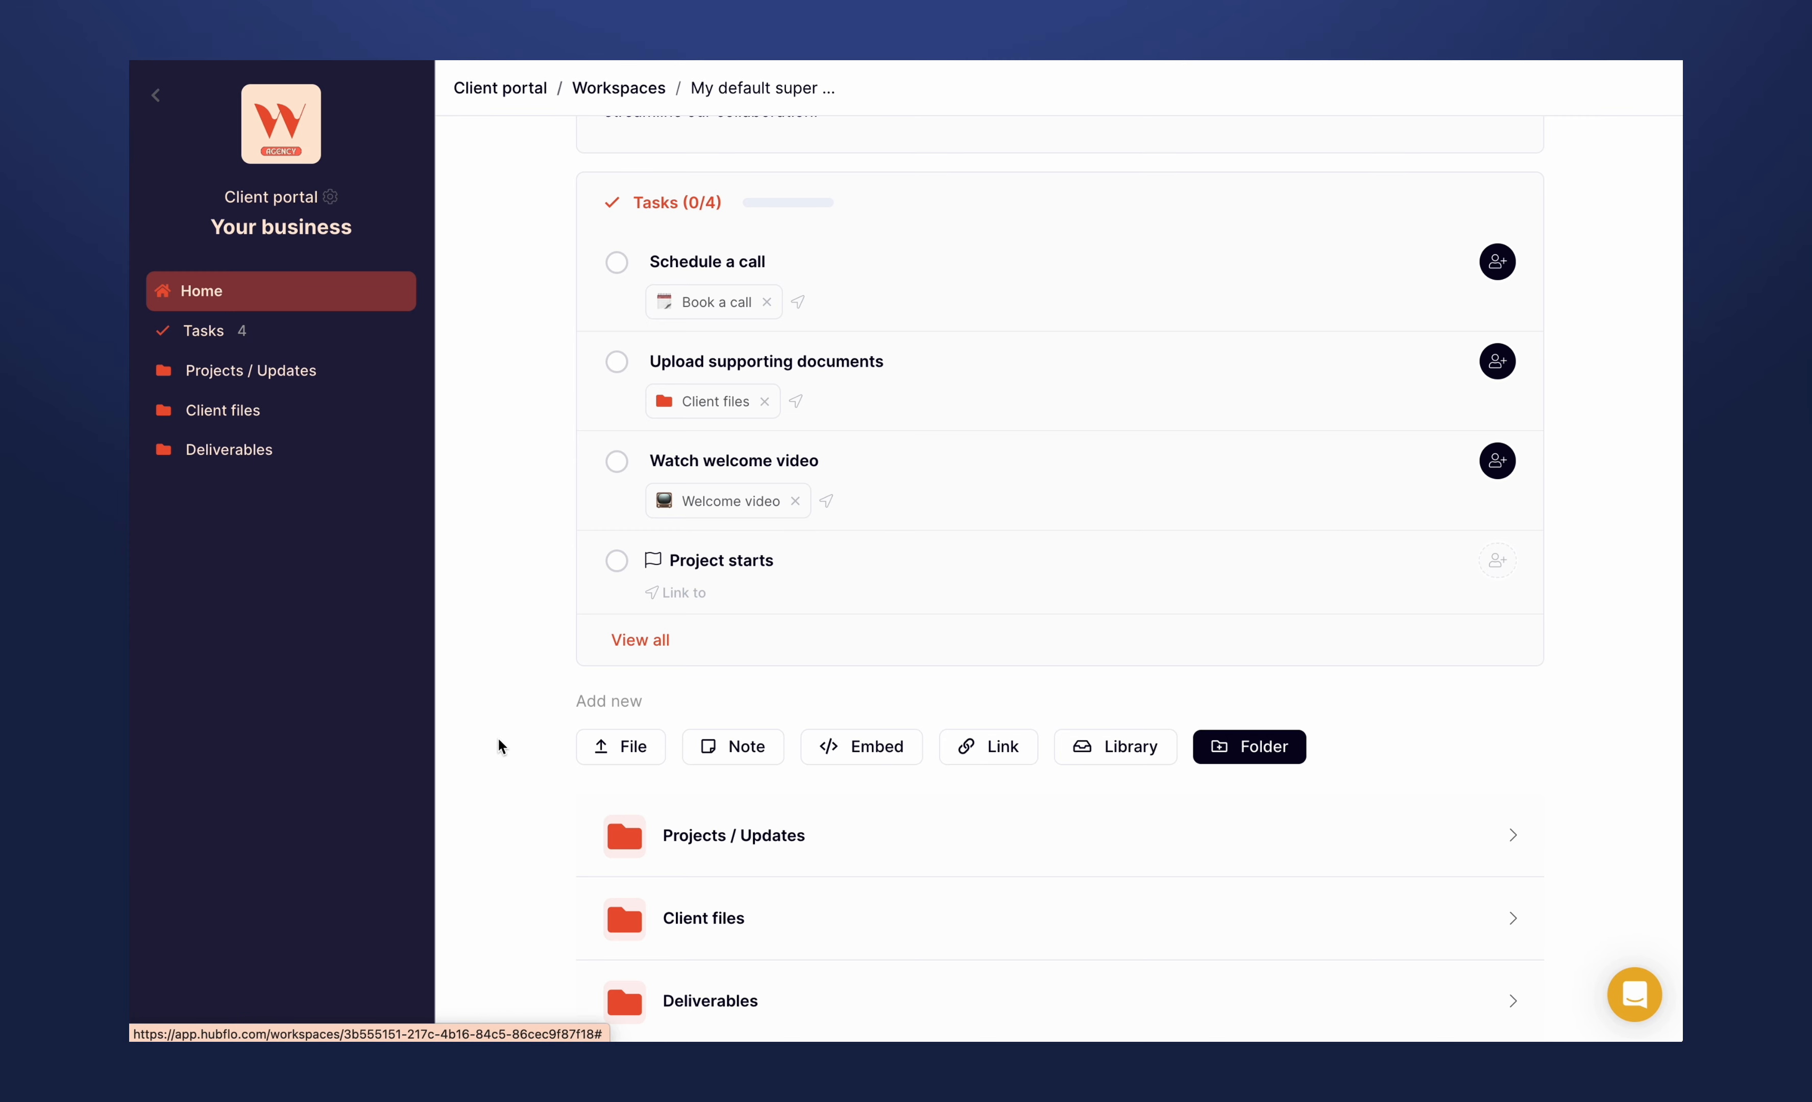
{"action": "scroll", "coordinate": [498, 736], "scroll_direction": "up", "scroll_amount": 5}
{"action": "scroll", "coordinate": [499, 734], "scroll_direction": "up", "scroll_amount": 4}
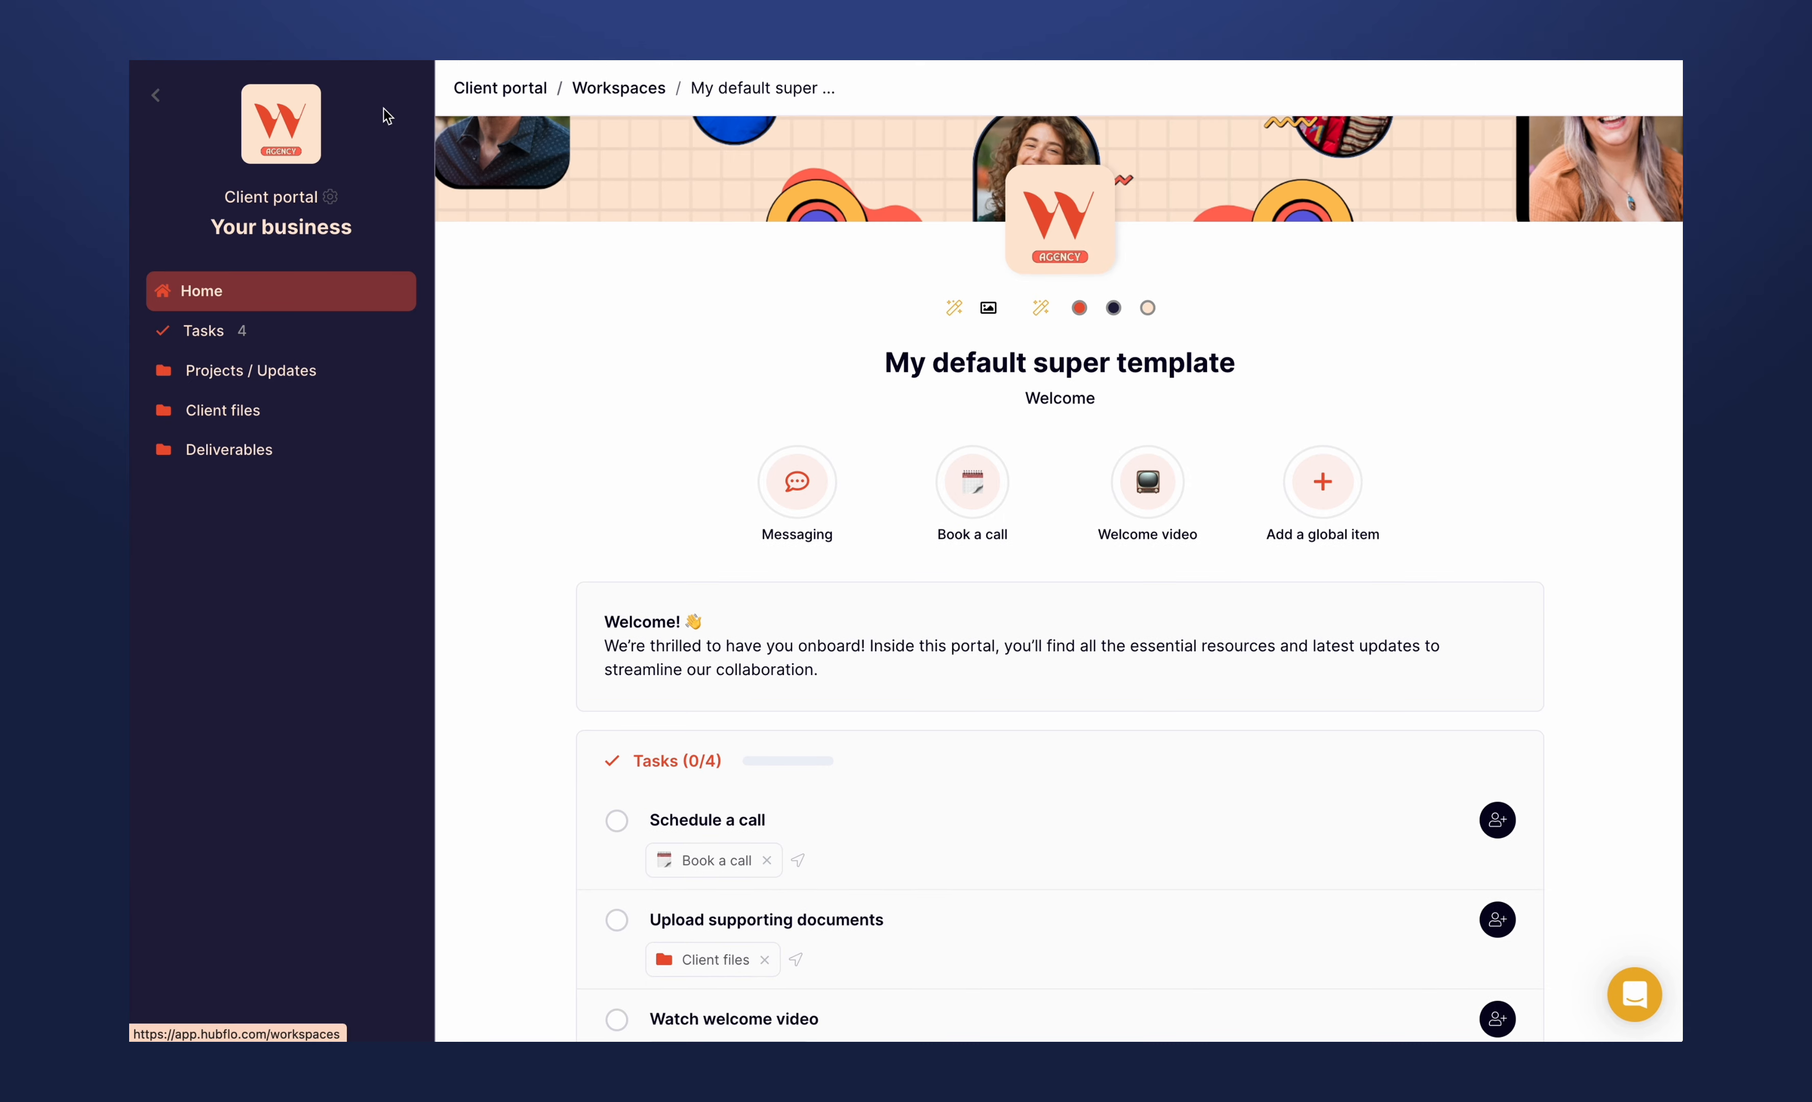
- Return to the client portal workspaces and start a new workspace titled "Microsoft x Hubflo"
{"action": "left_click", "coordinate": [163, 103]}
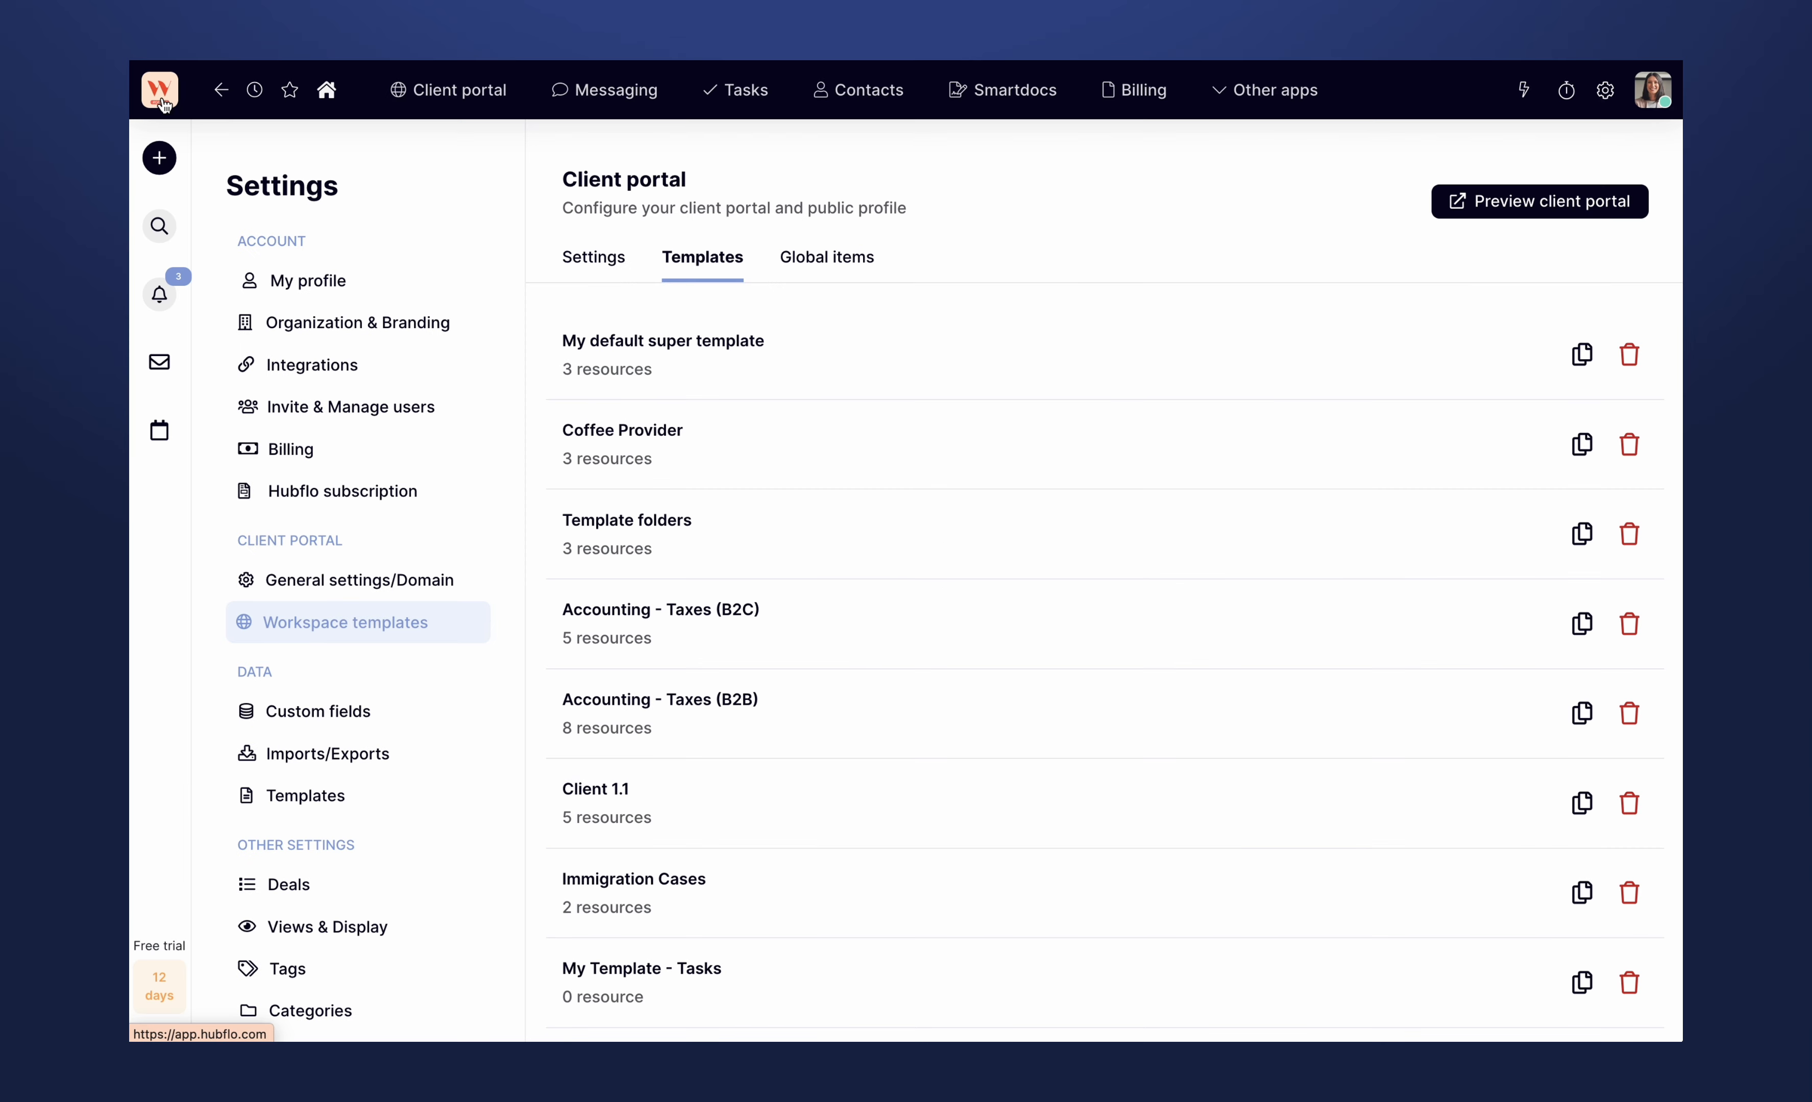
{"action": "left_click", "coordinate": [445, 92]}
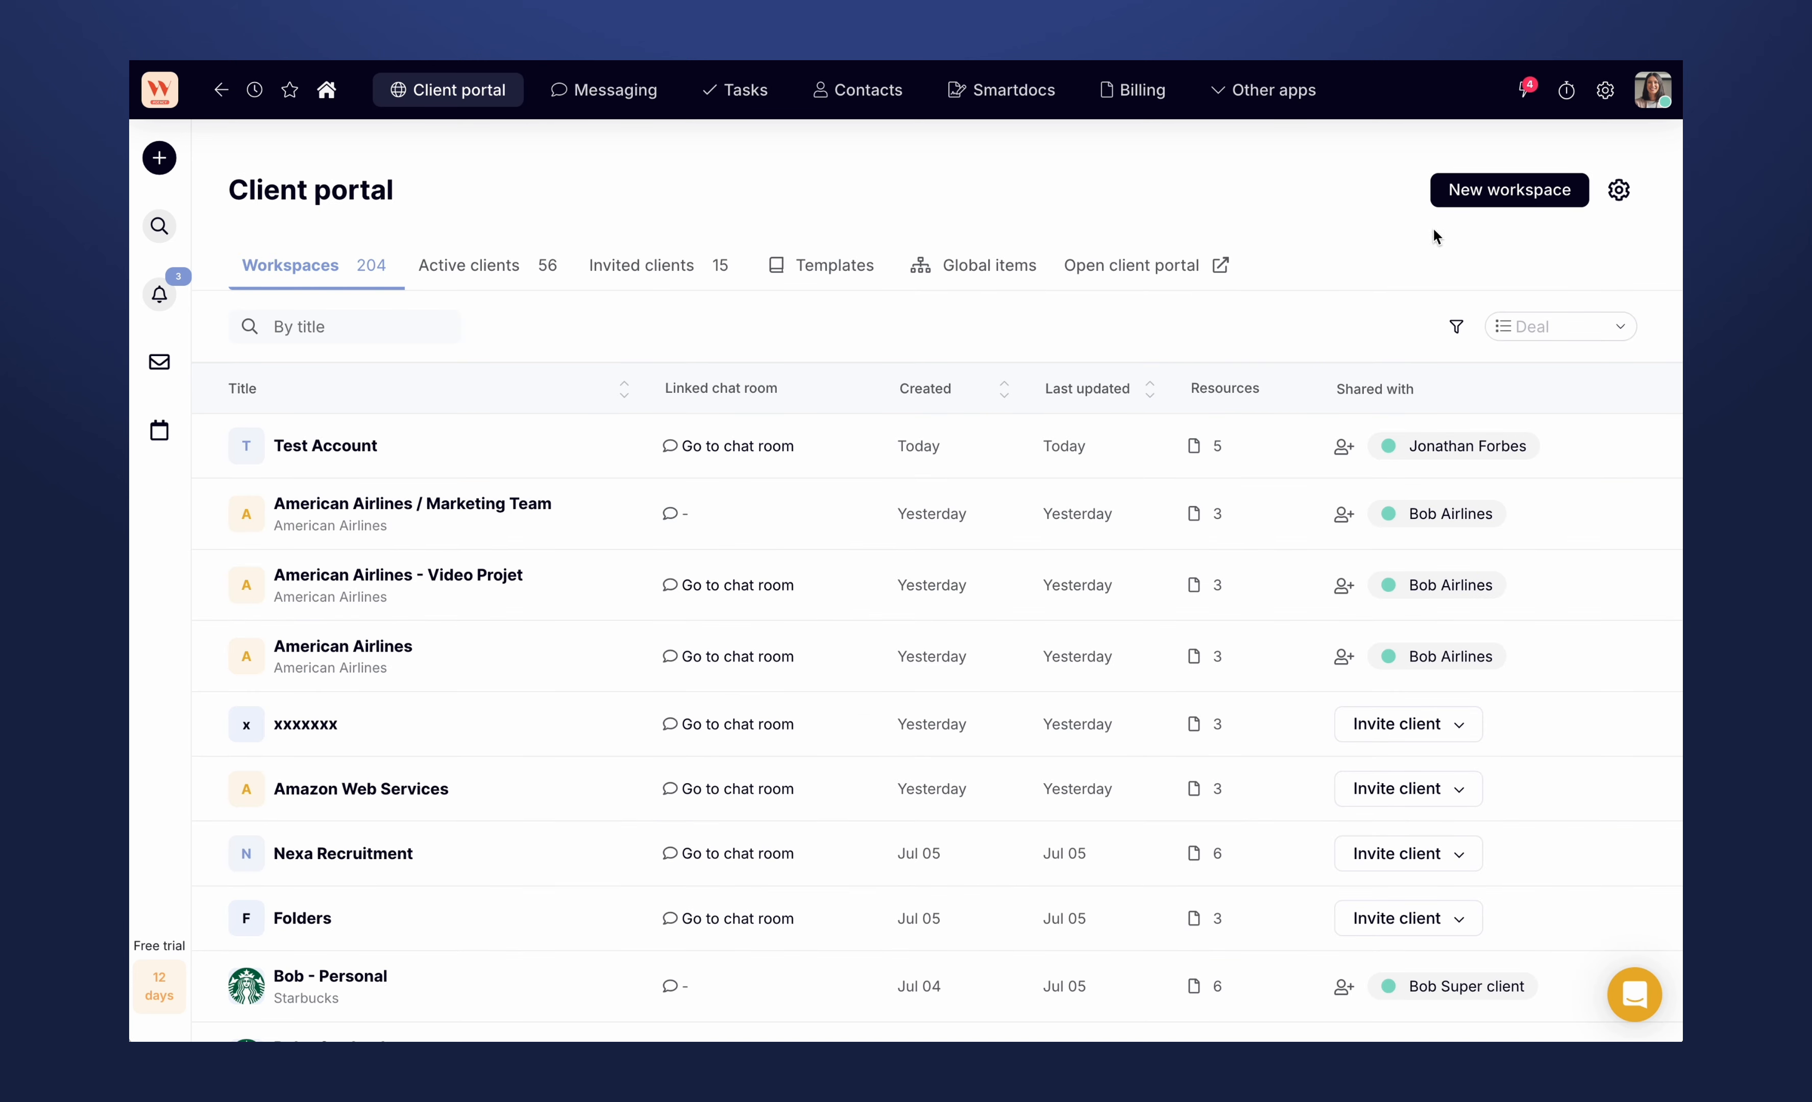
{"action": "left_click", "coordinate": [1488, 195]}
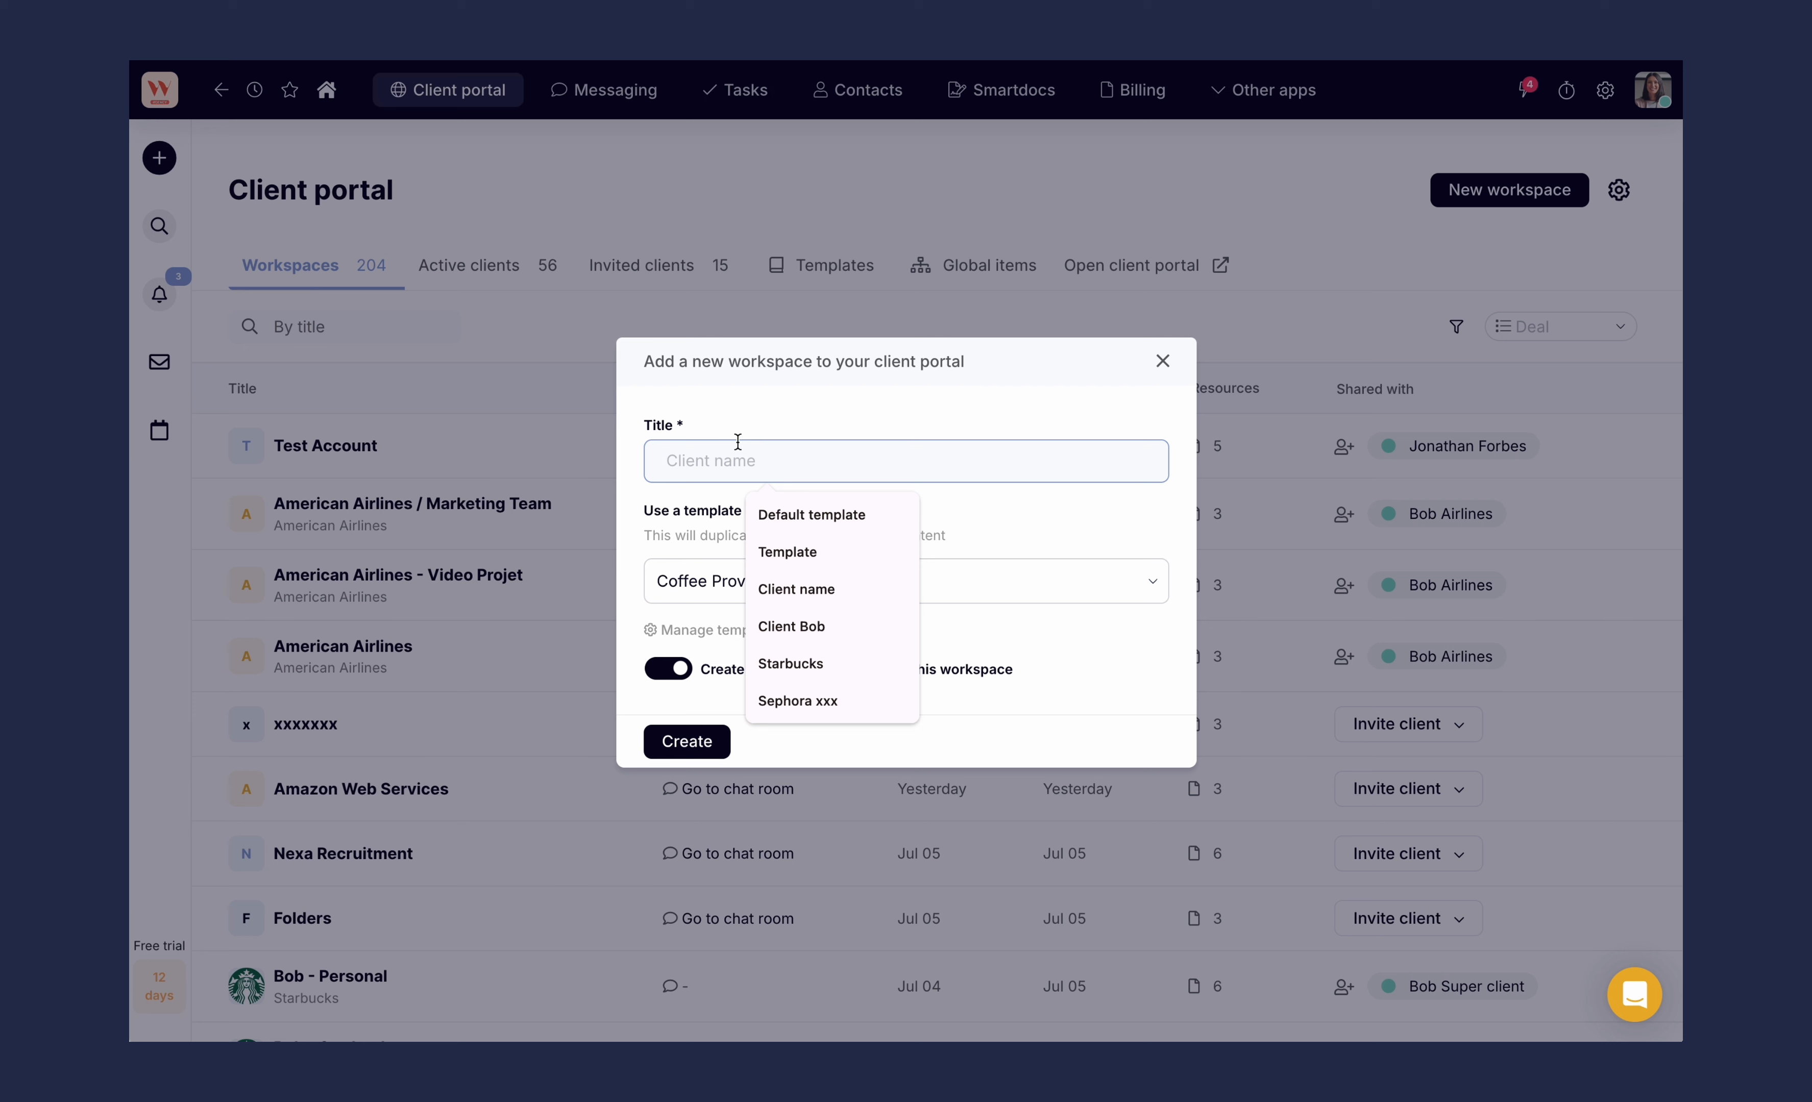
{"action": "type", "text": "Client"}
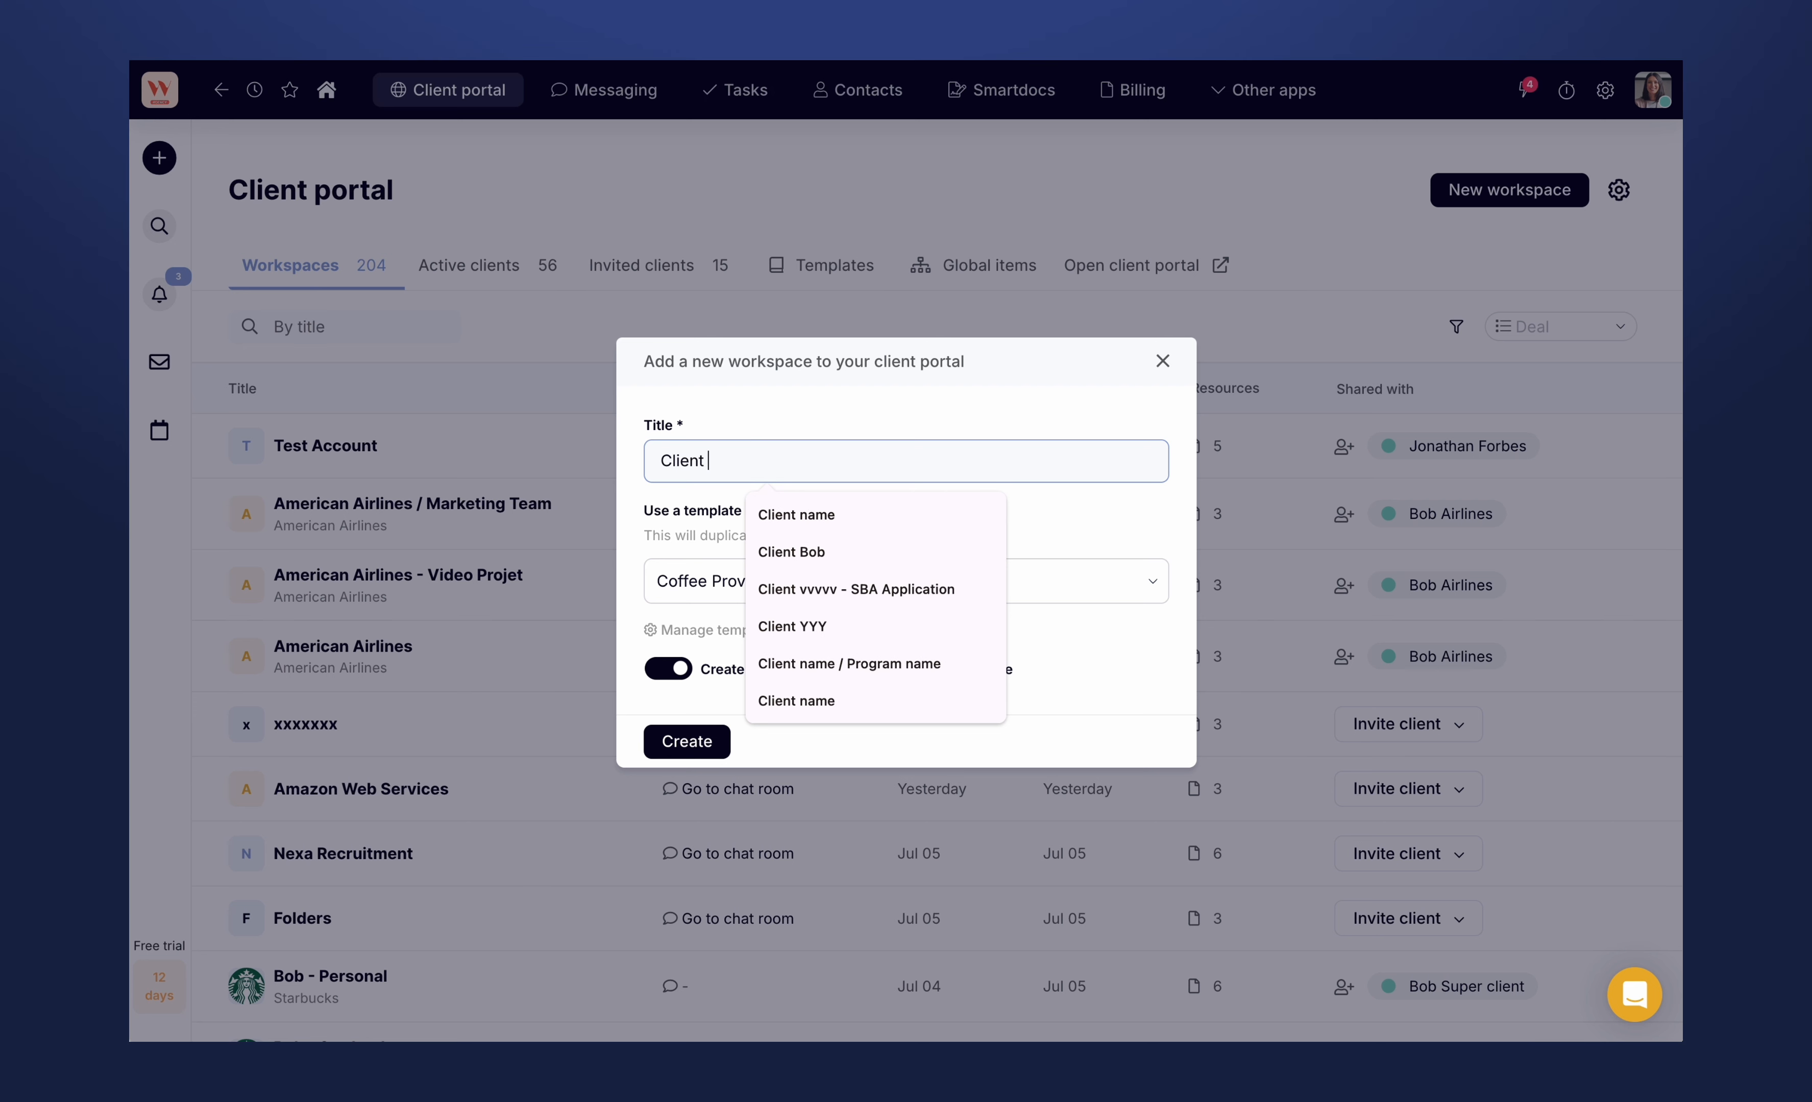
{"action": "key", "text": "ctrl+a"}
{"action": "type", "text": "Microsoft x"}
{"action": "type", "text": "H"}
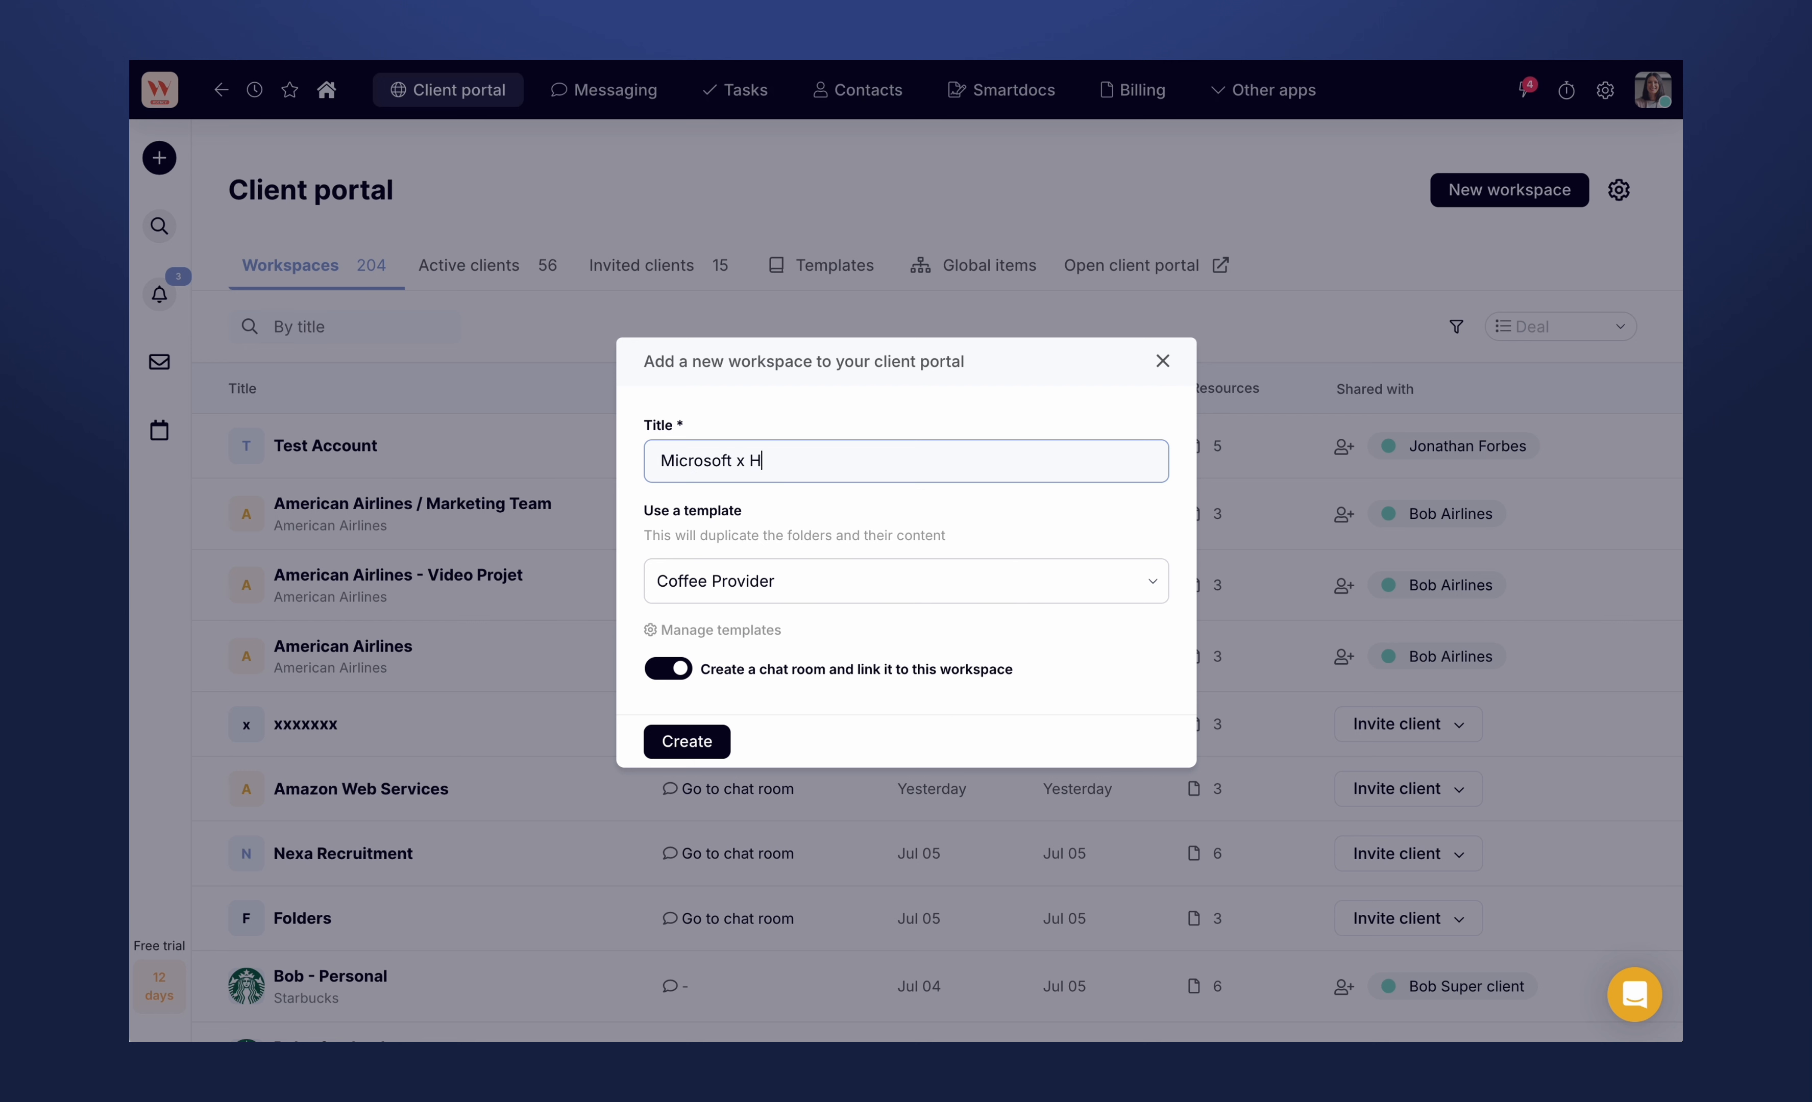
{"action": "type", "text": "ubflo"}
- Choose "My default super template" as the new workspace's template and create the workspace
{"action": "left_click", "coordinate": [746, 581]}
{"action": "key", "text": "BackSpace"}
{"action": "type", "text": "my "}
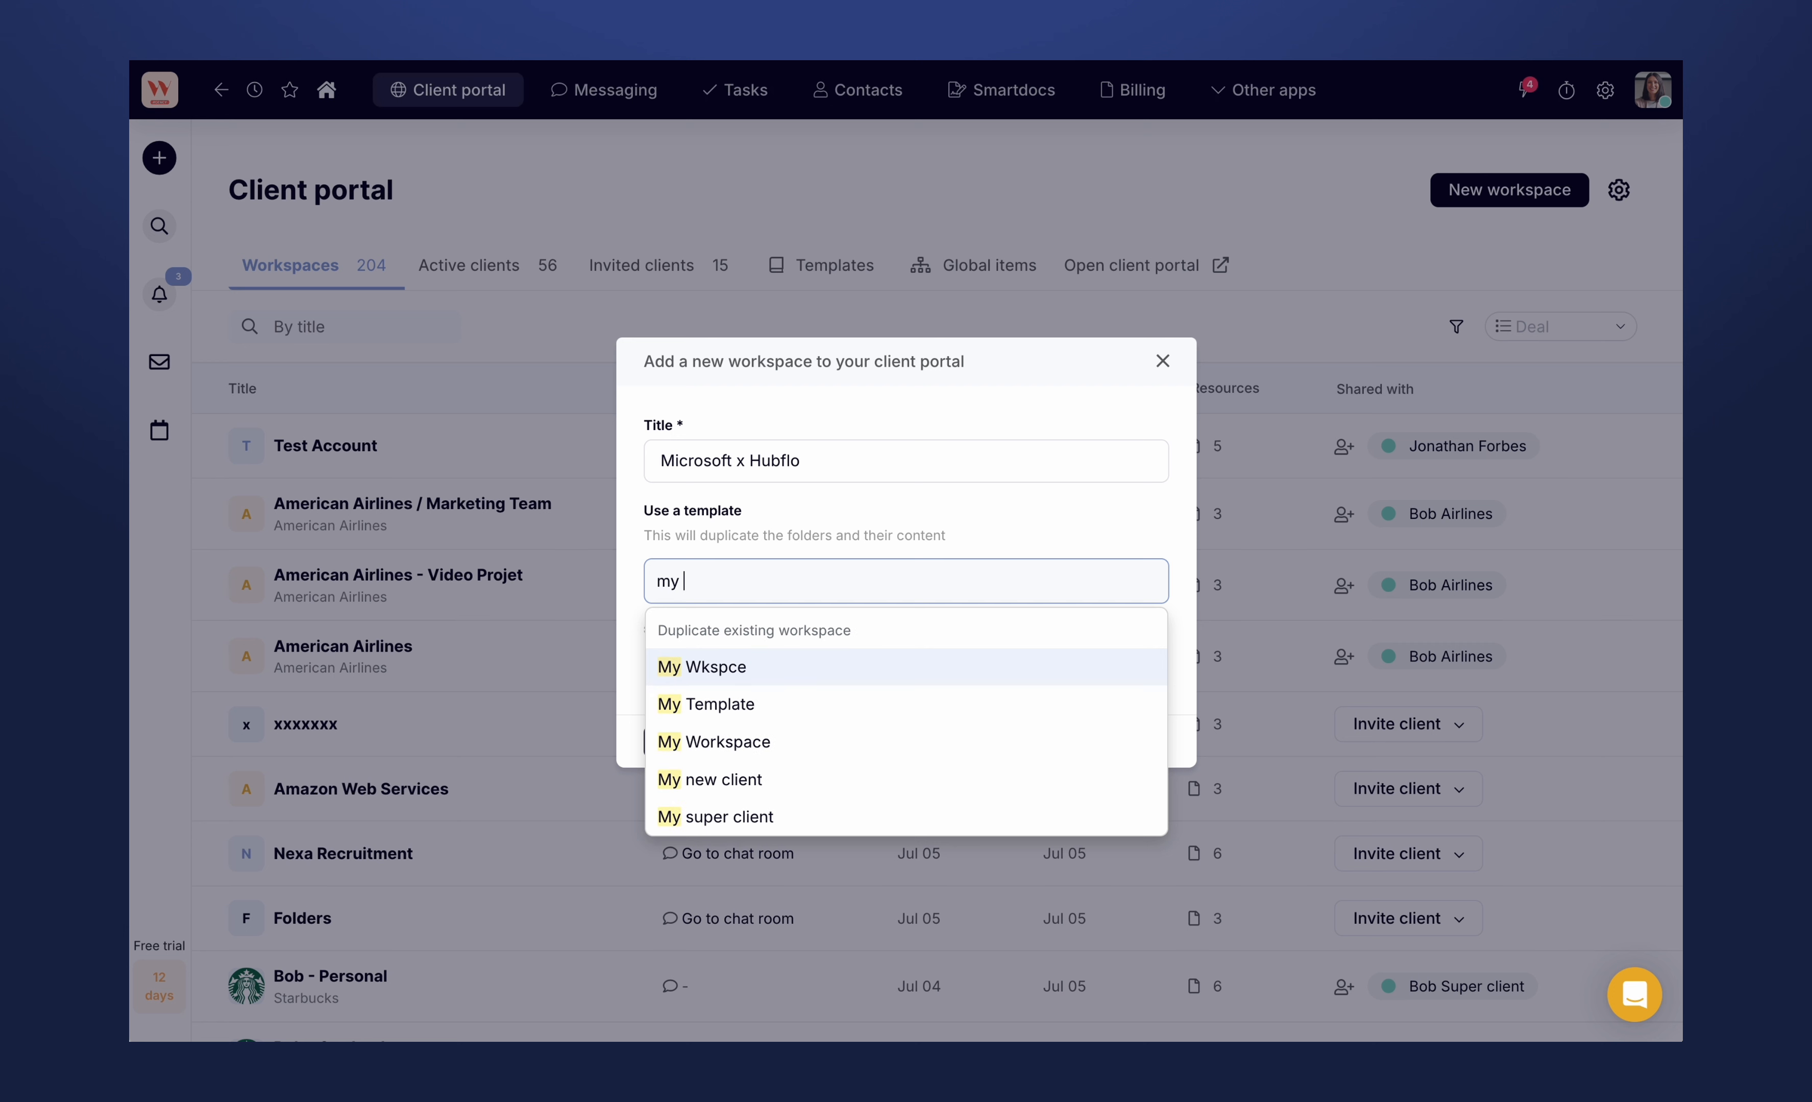
{"action": "type", "text": "super"}
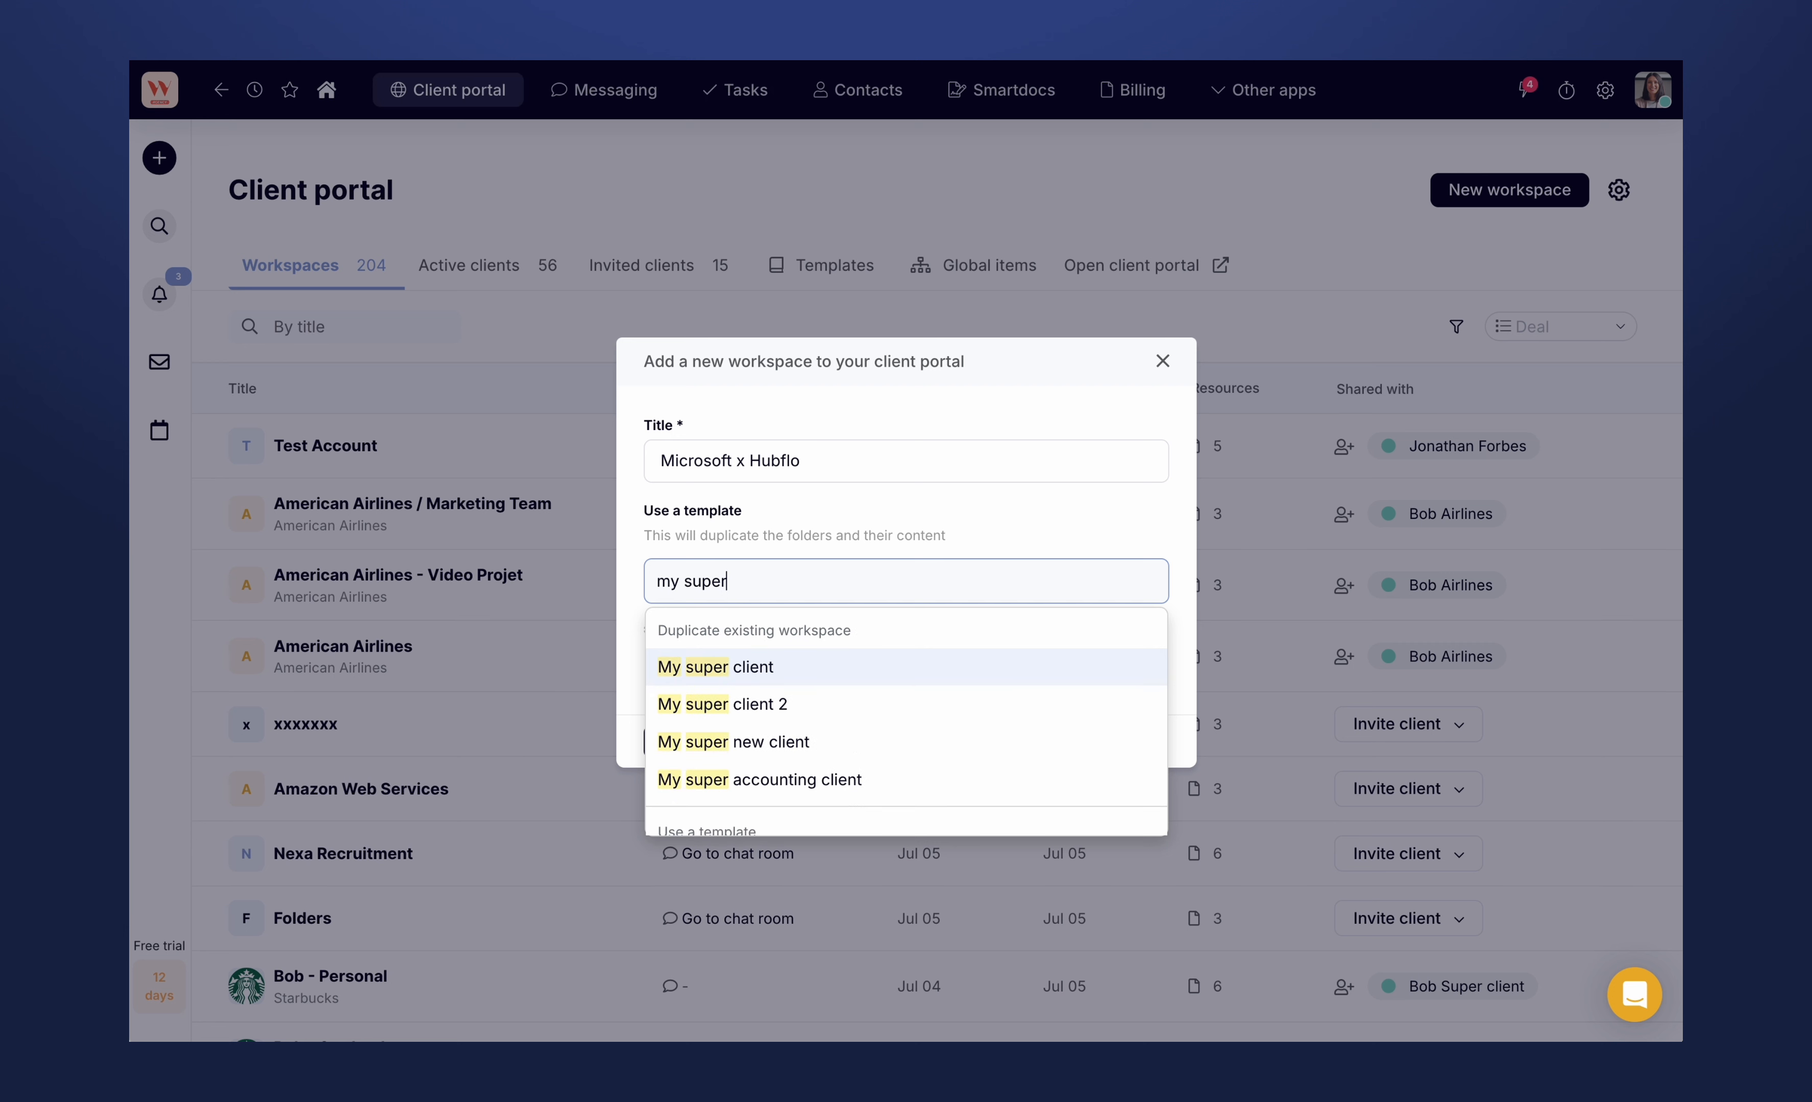
{"action": "key", "text": "ctrl+a"}
{"action": "key", "text": "BackSpace"}
{"action": "type", "text": "template"}
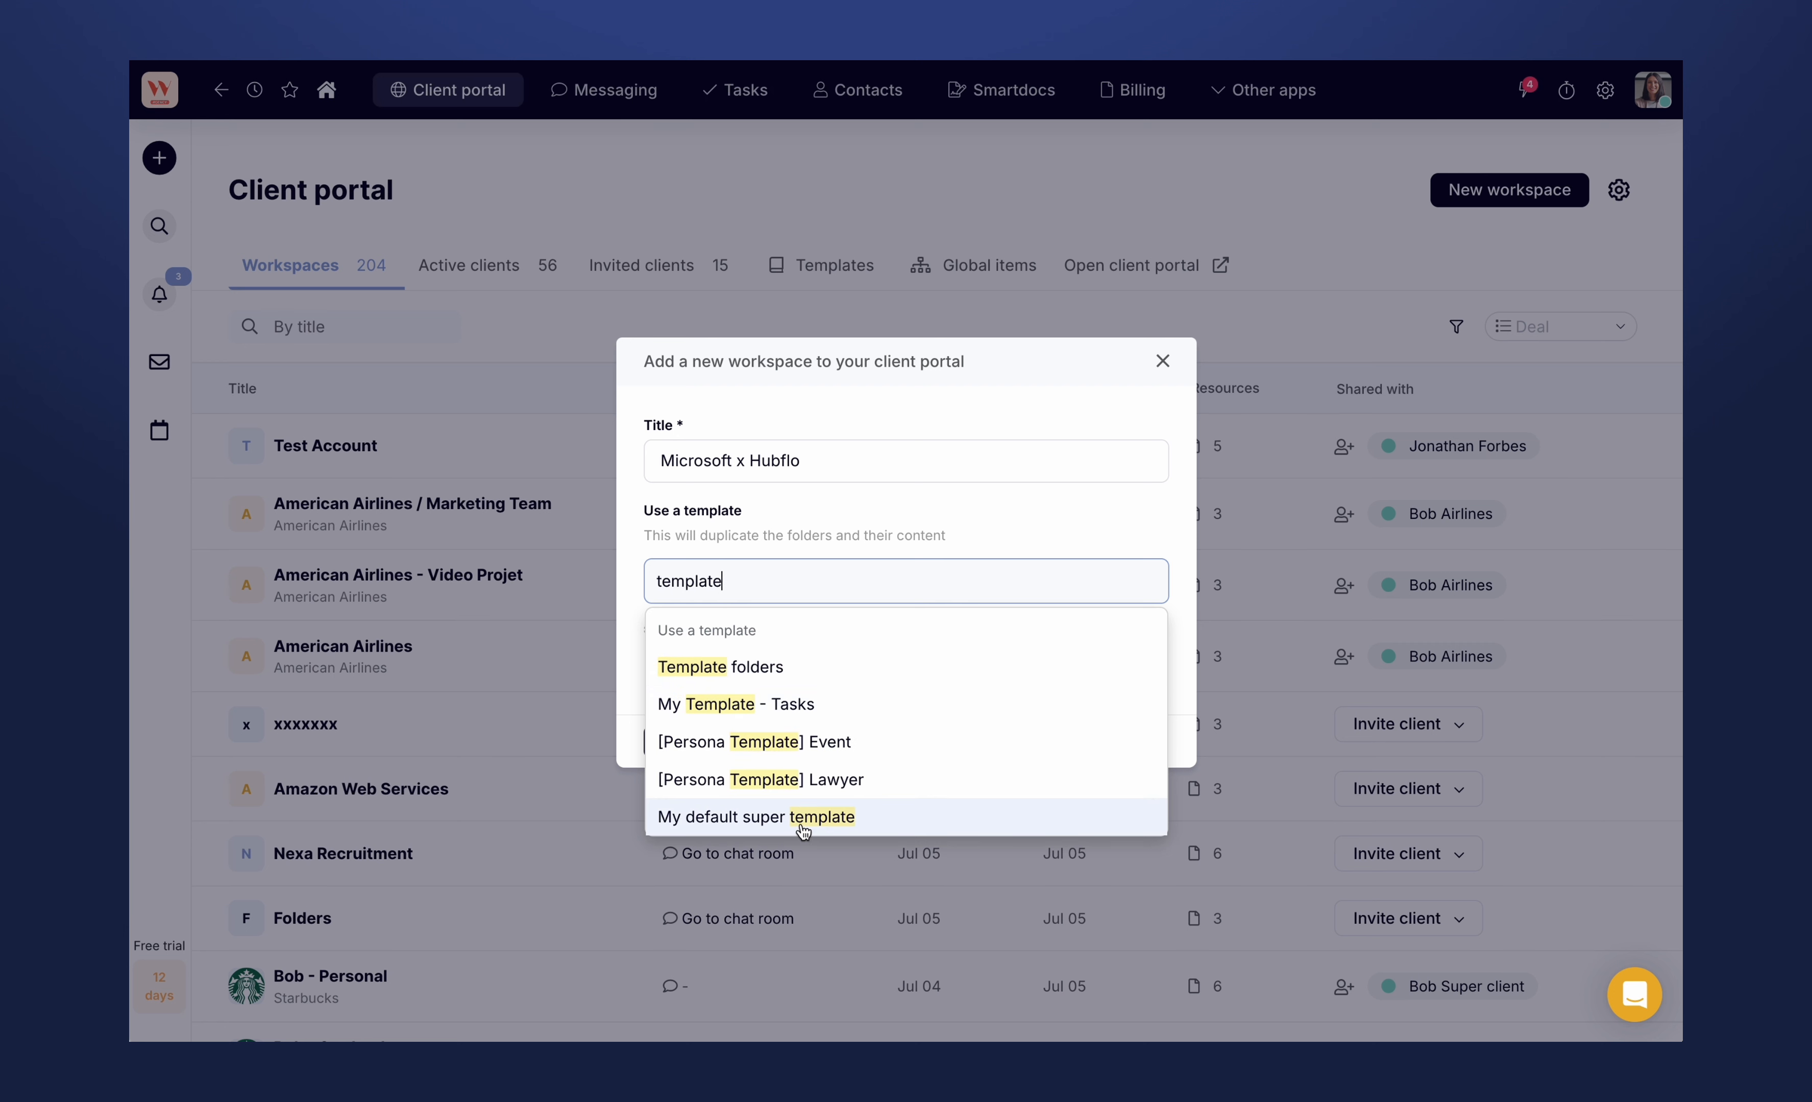
{"action": "left_click", "coordinate": [798, 819]}
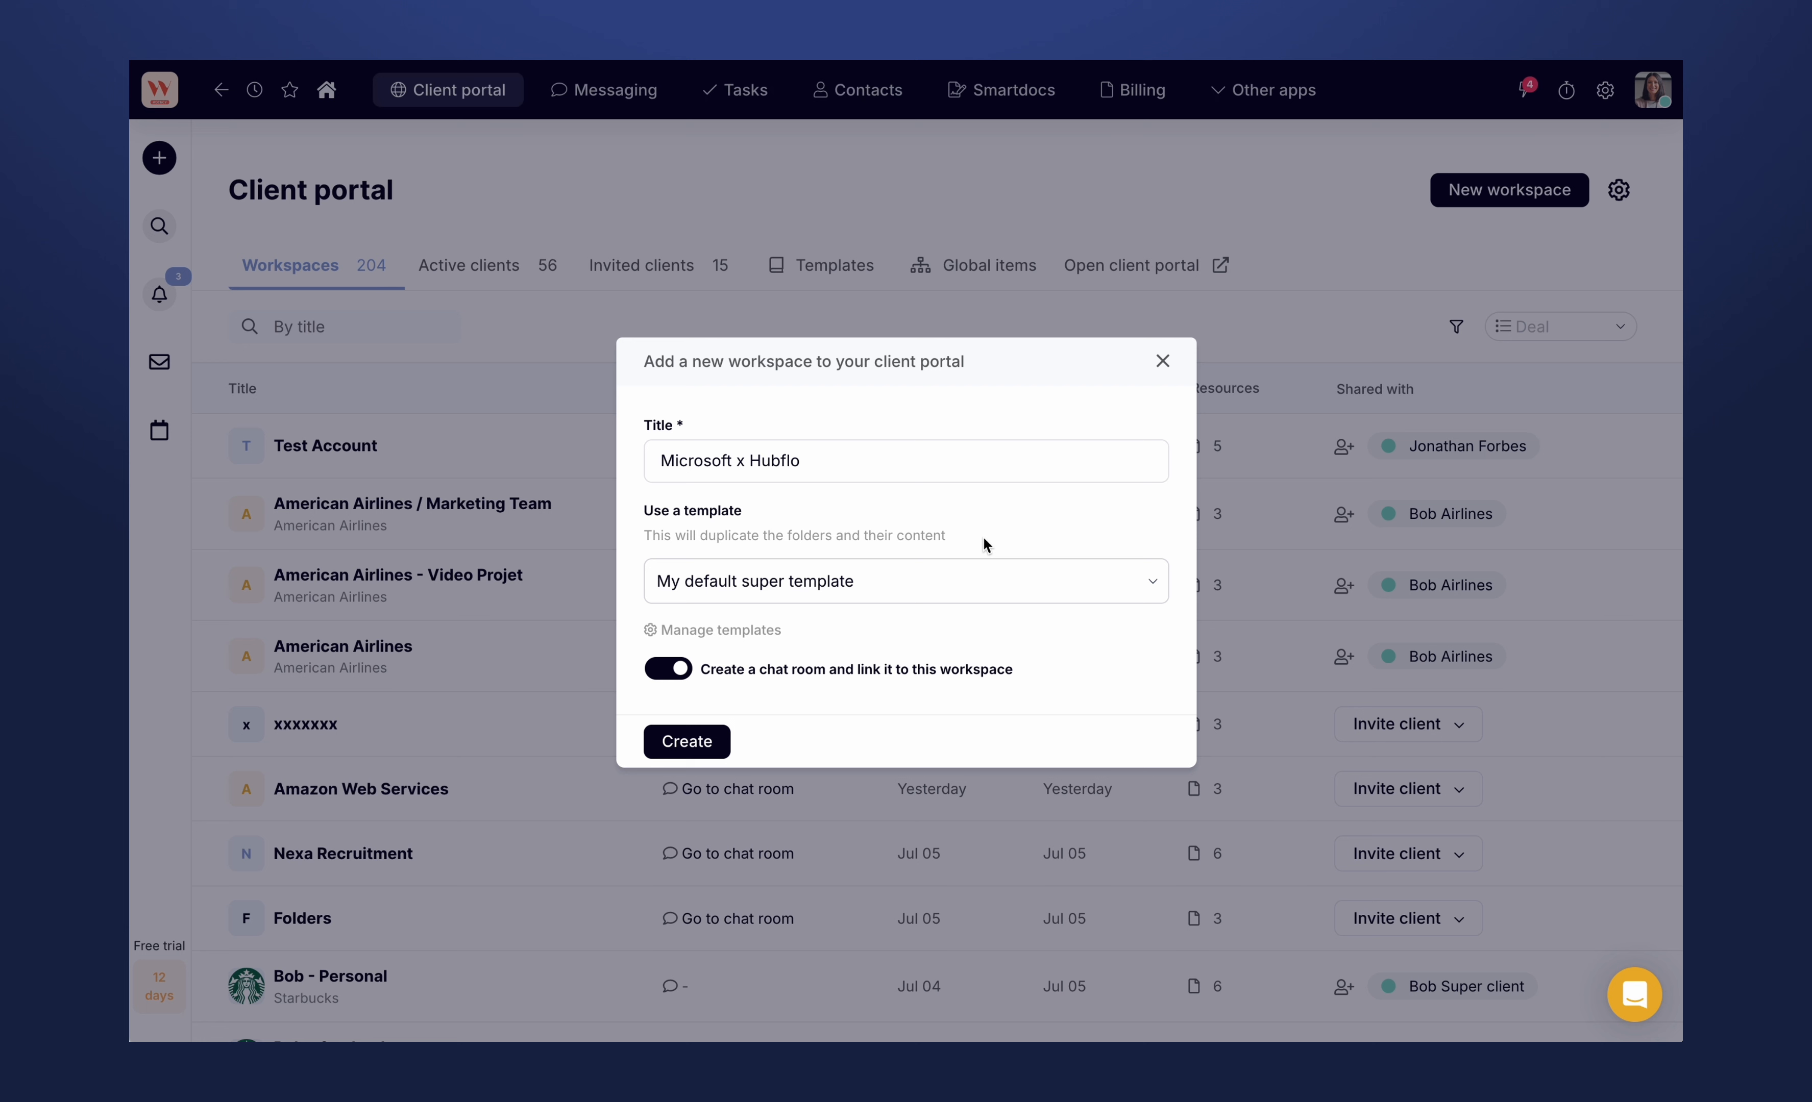
{"action": "left_click", "coordinate": [679, 746]}
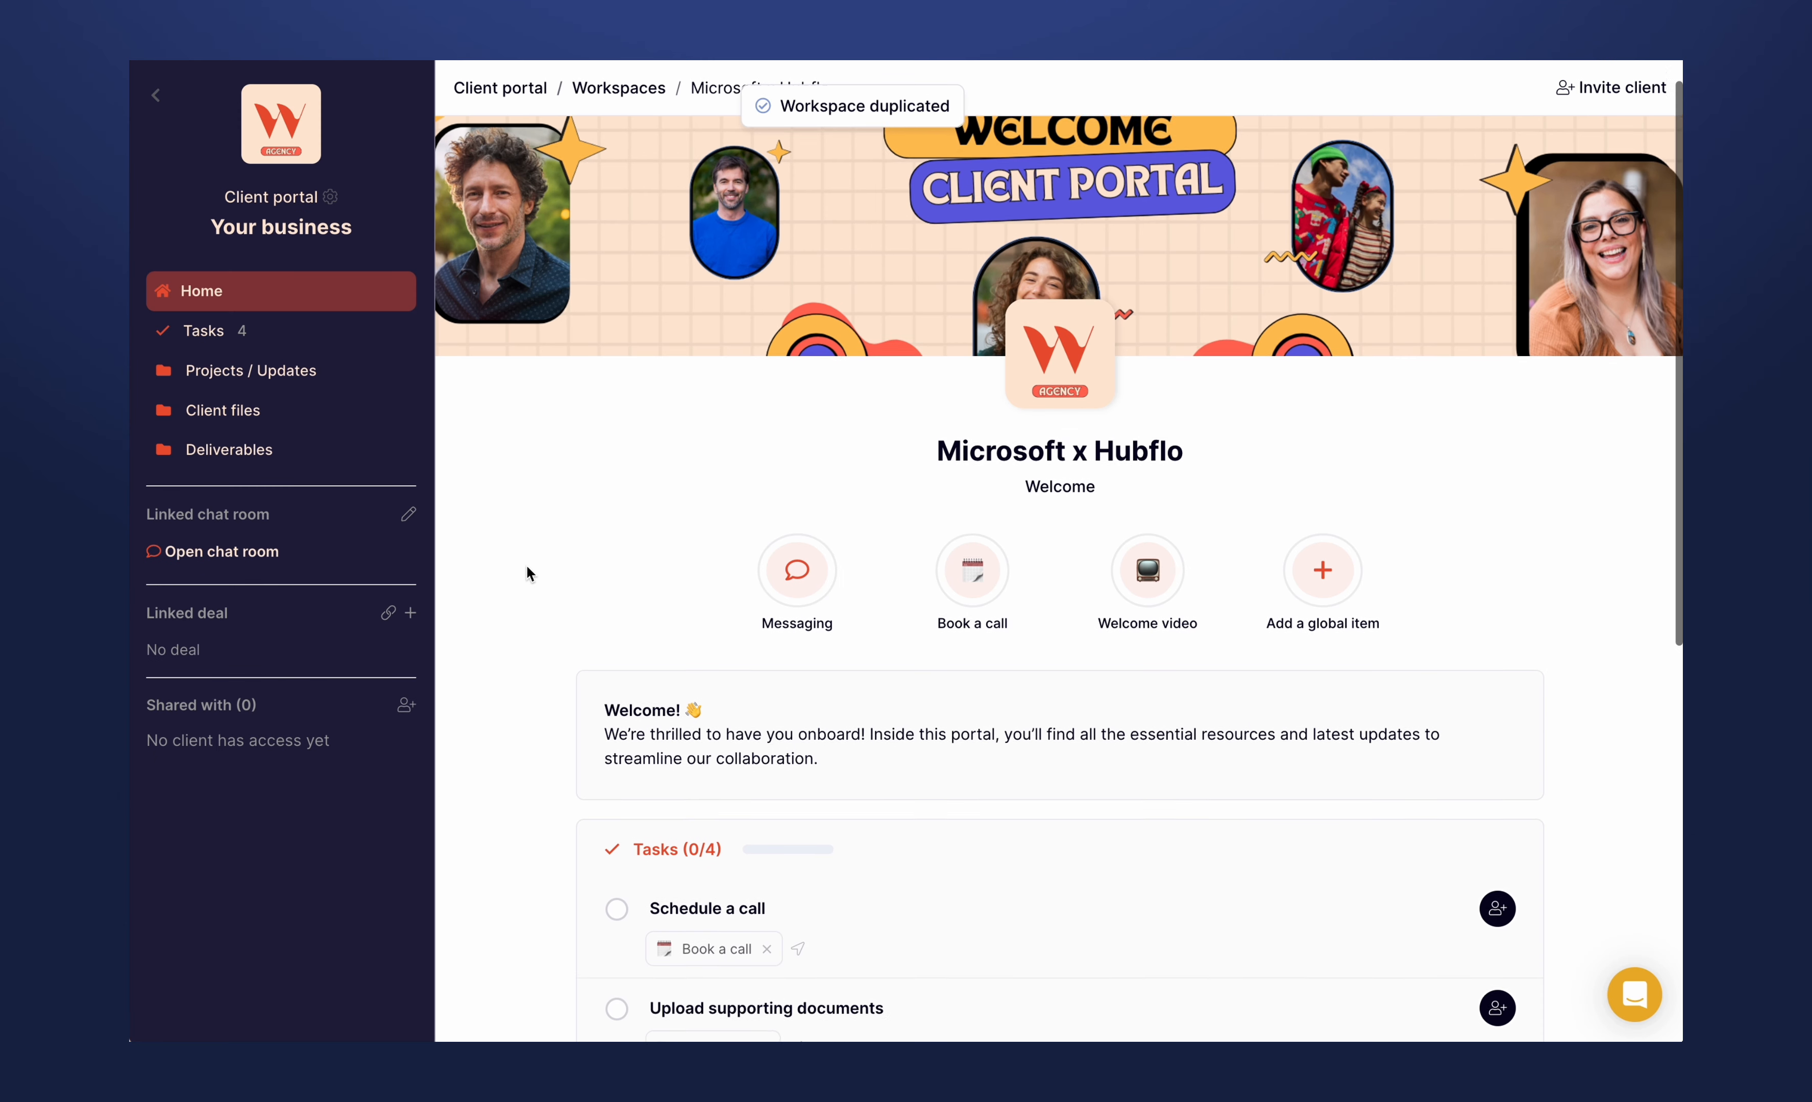
- Review the new workspace's home page and open the form for creating and inviting a new client
{"action": "scroll", "coordinate": [527, 572], "scroll_direction": "down", "scroll_amount": 5}
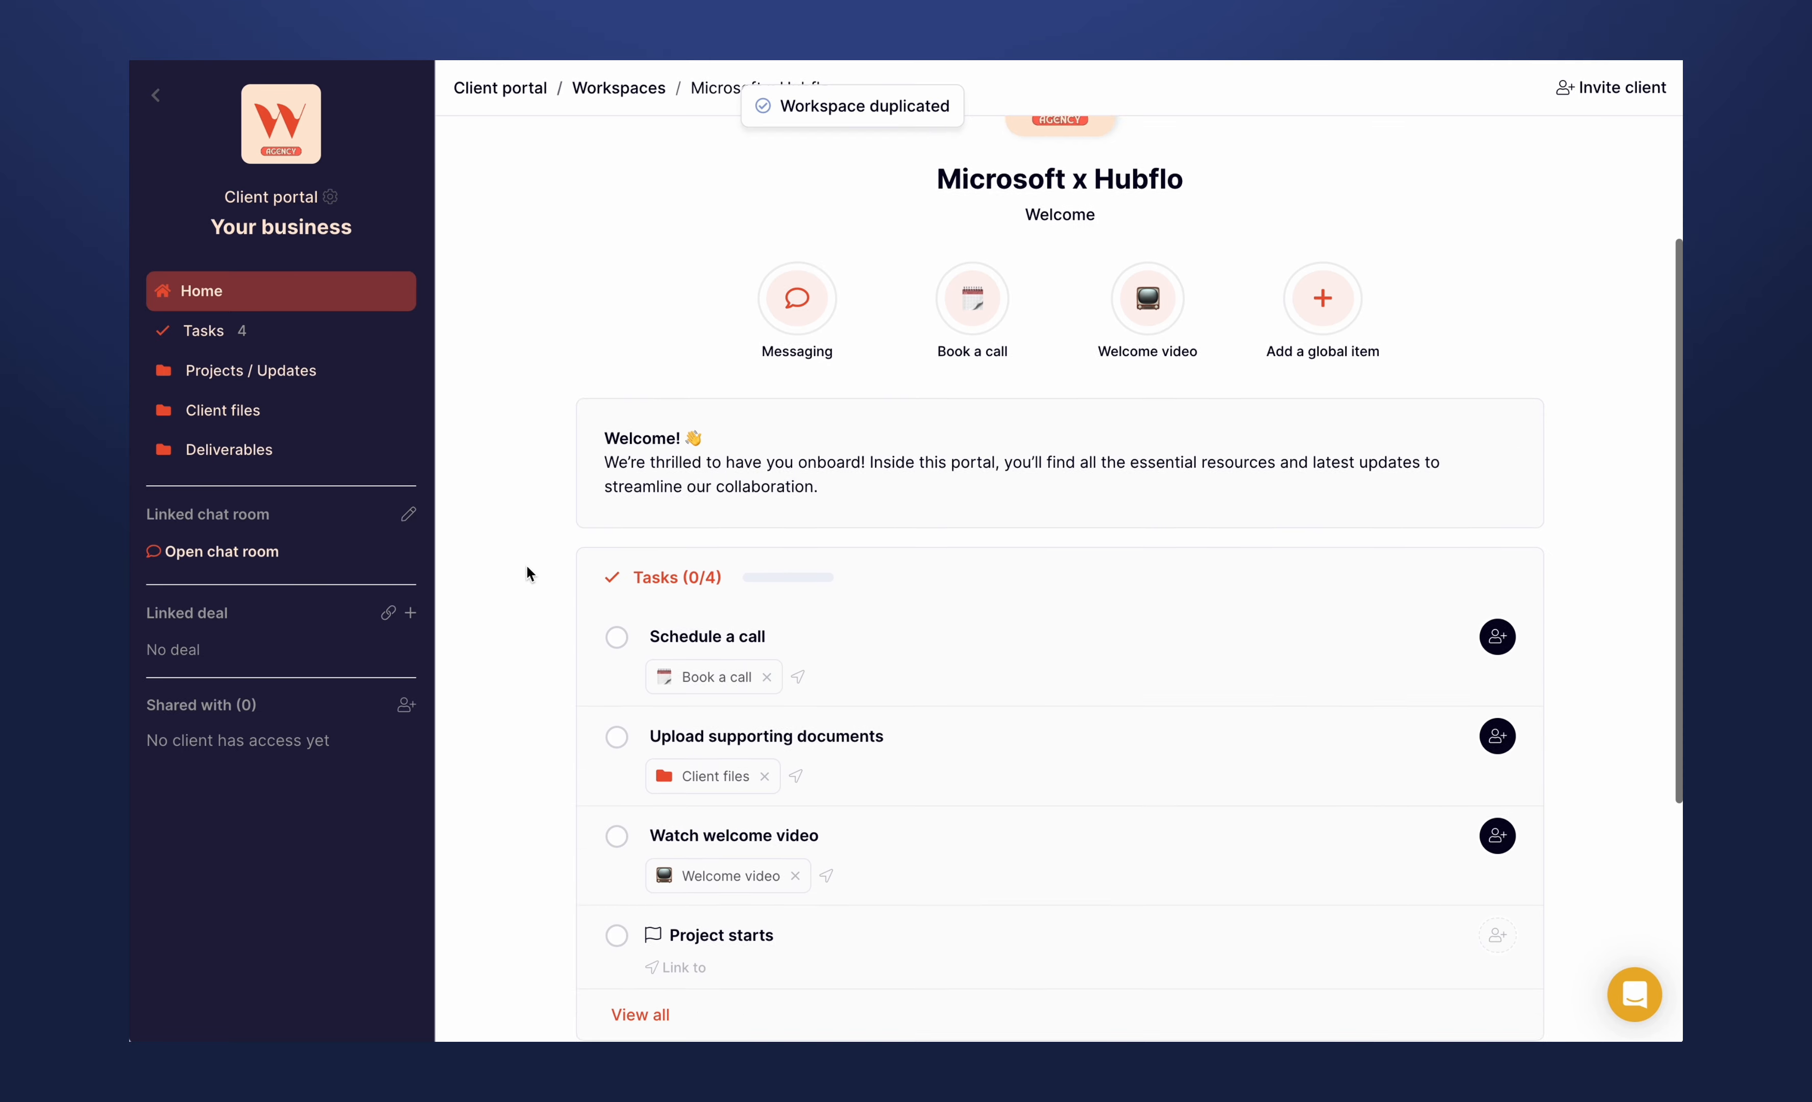
{"action": "scroll", "coordinate": [527, 572], "scroll_direction": "down", "scroll_amount": 8}
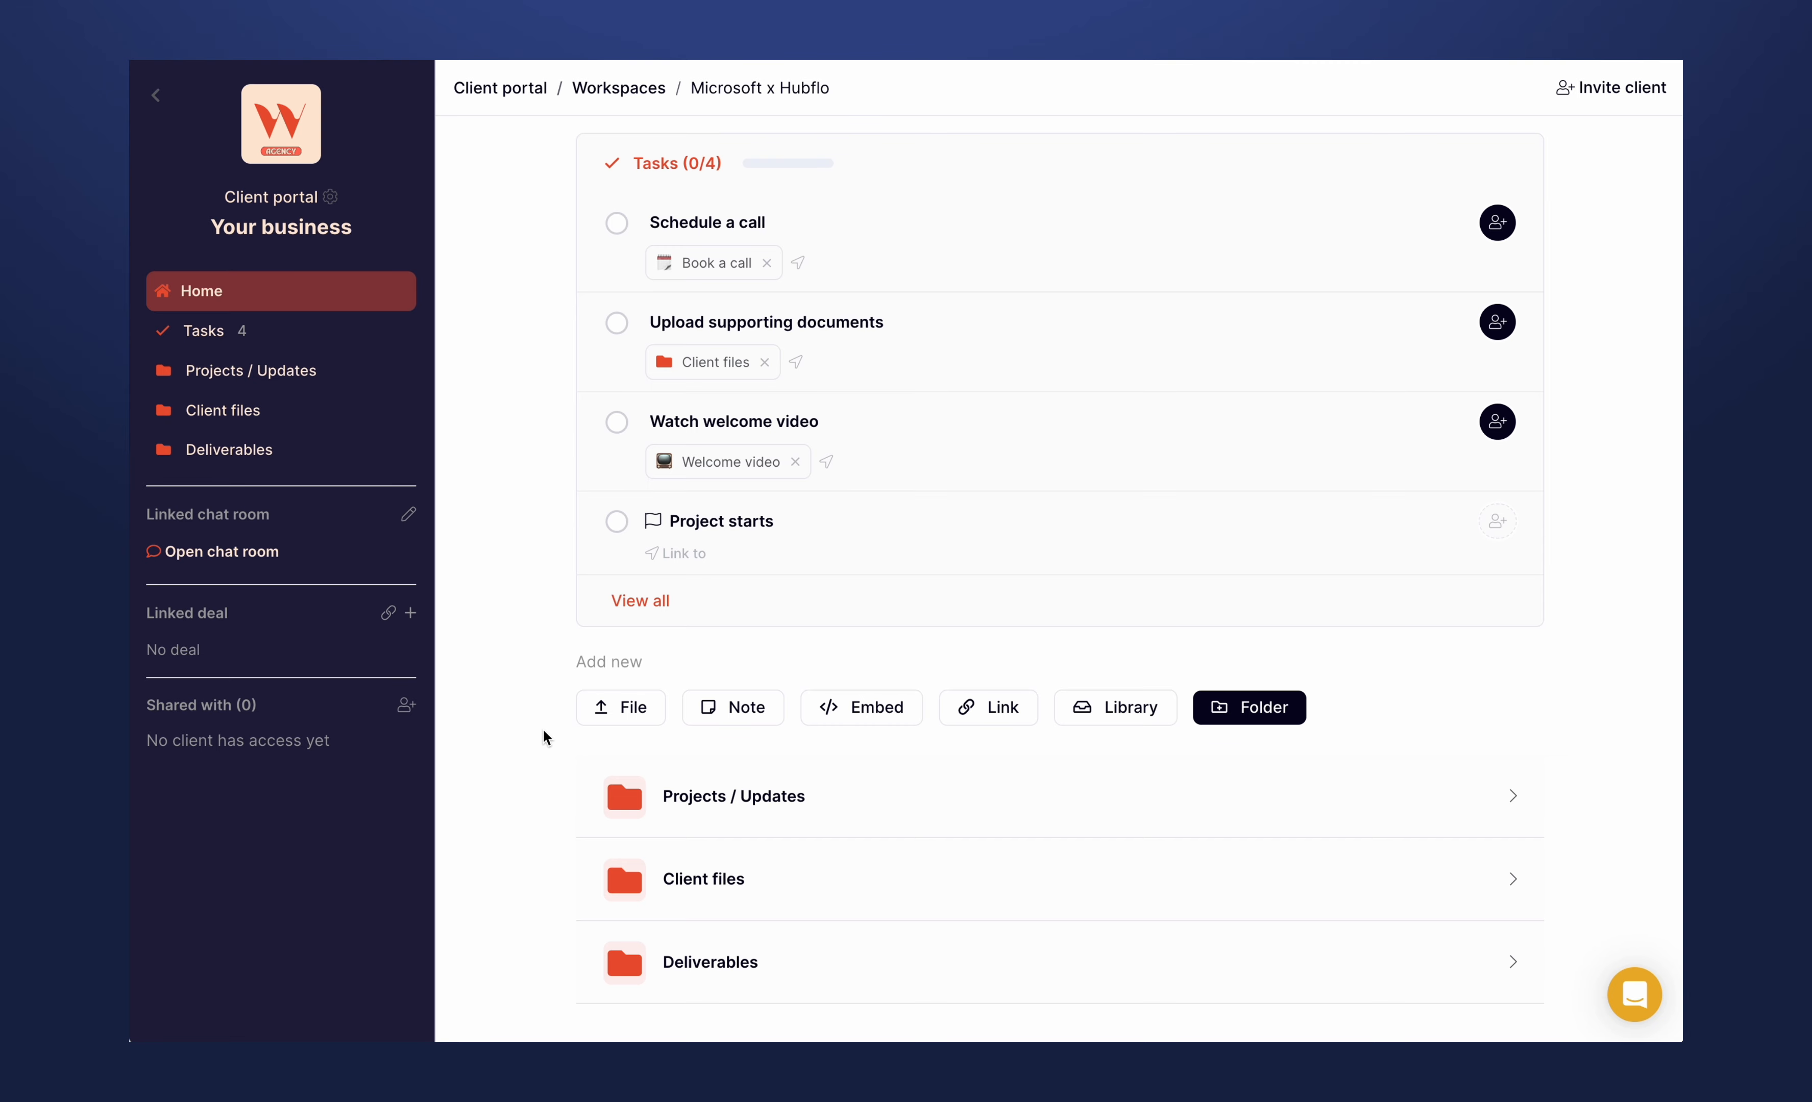
{"action": "scroll", "coordinate": [542, 730], "scroll_direction": "up", "scroll_amount": 3}
{"action": "scroll", "coordinate": [542, 730], "scroll_direction": "up", "scroll_amount": 10}
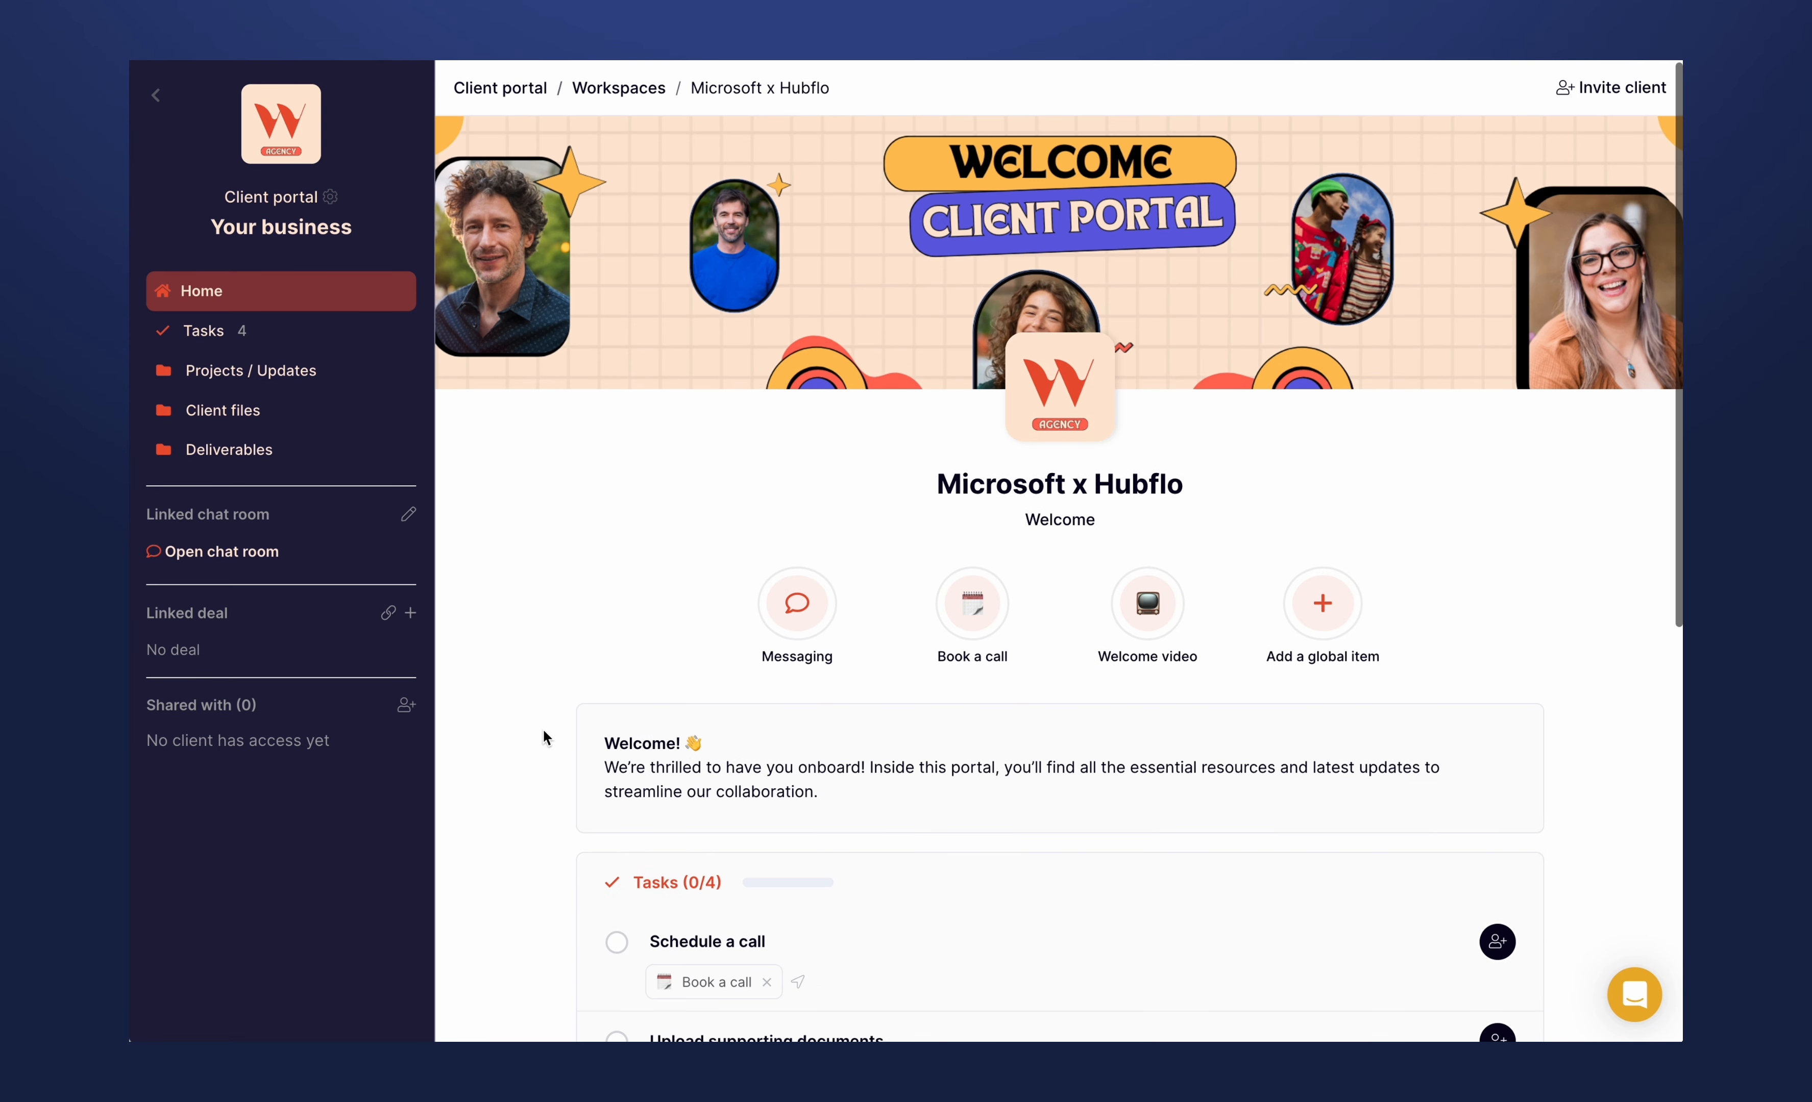
{"action": "left_click", "coordinate": [1604, 89]}
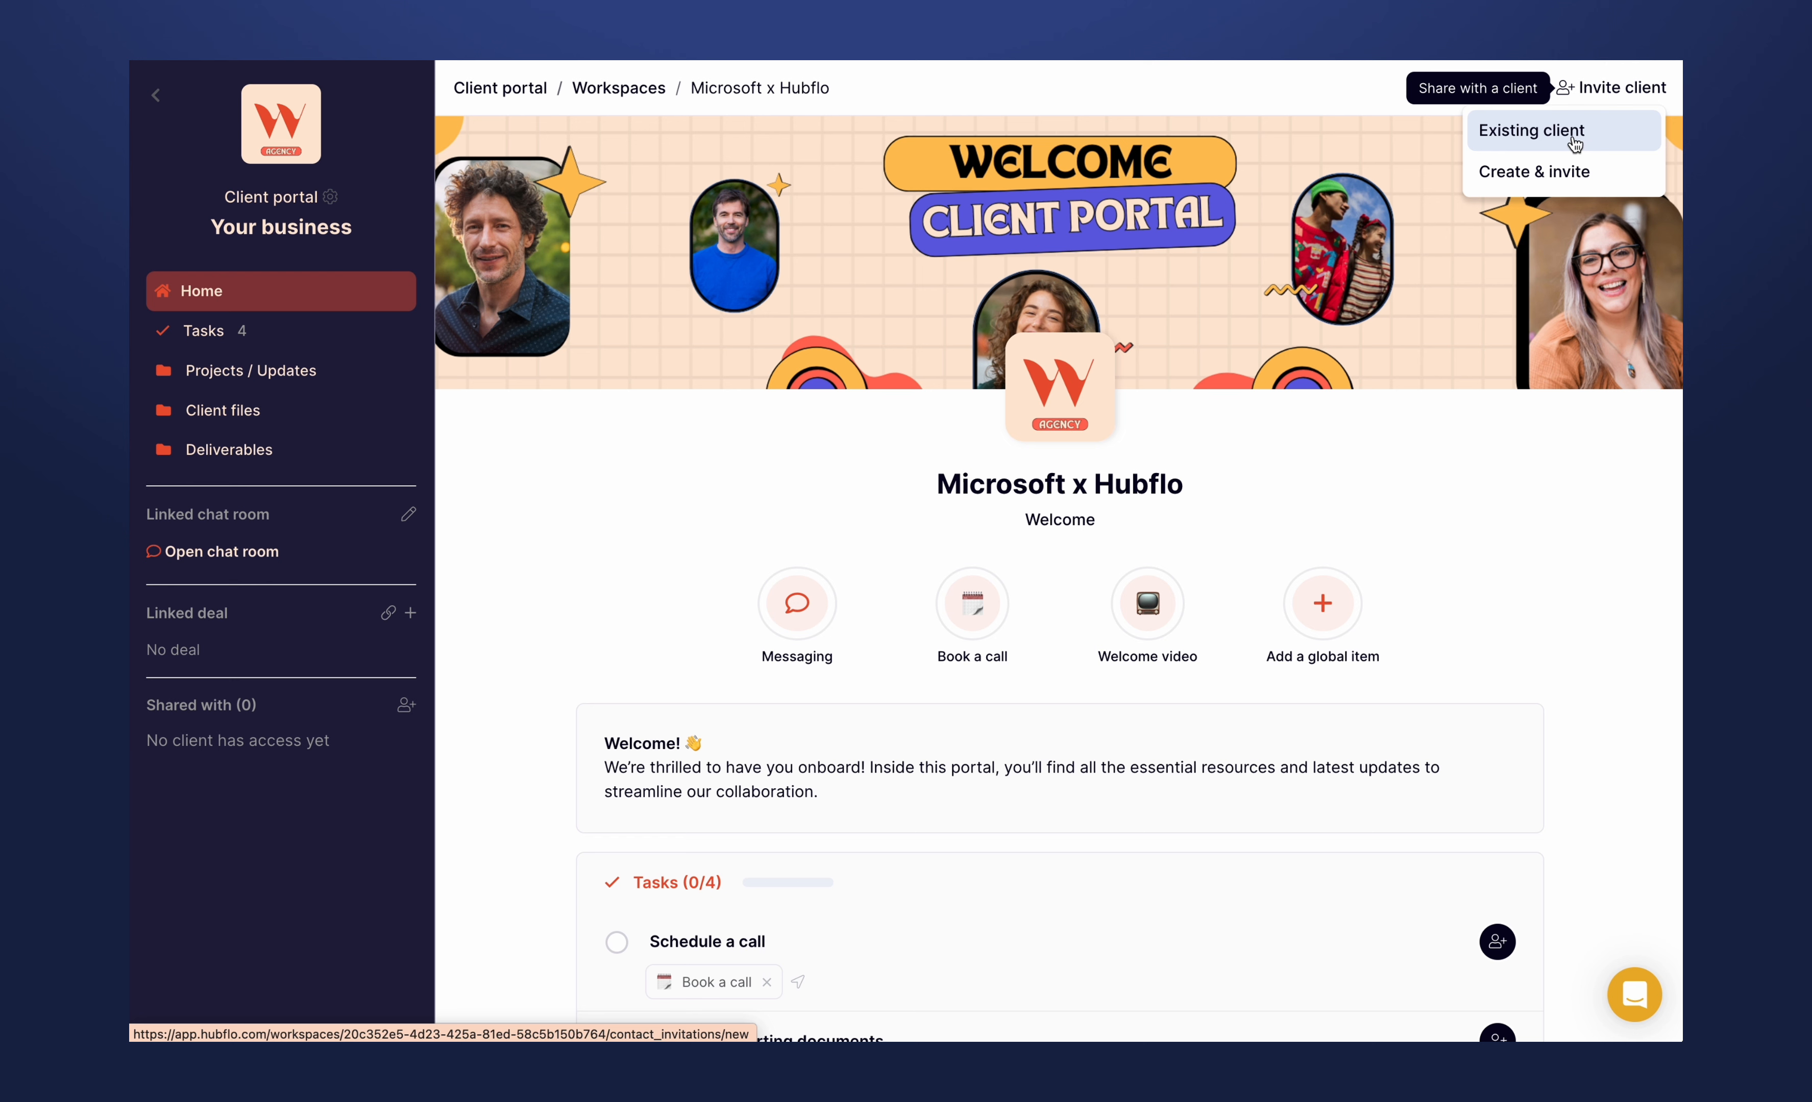
{"action": "left_click", "coordinate": [1552, 171]}
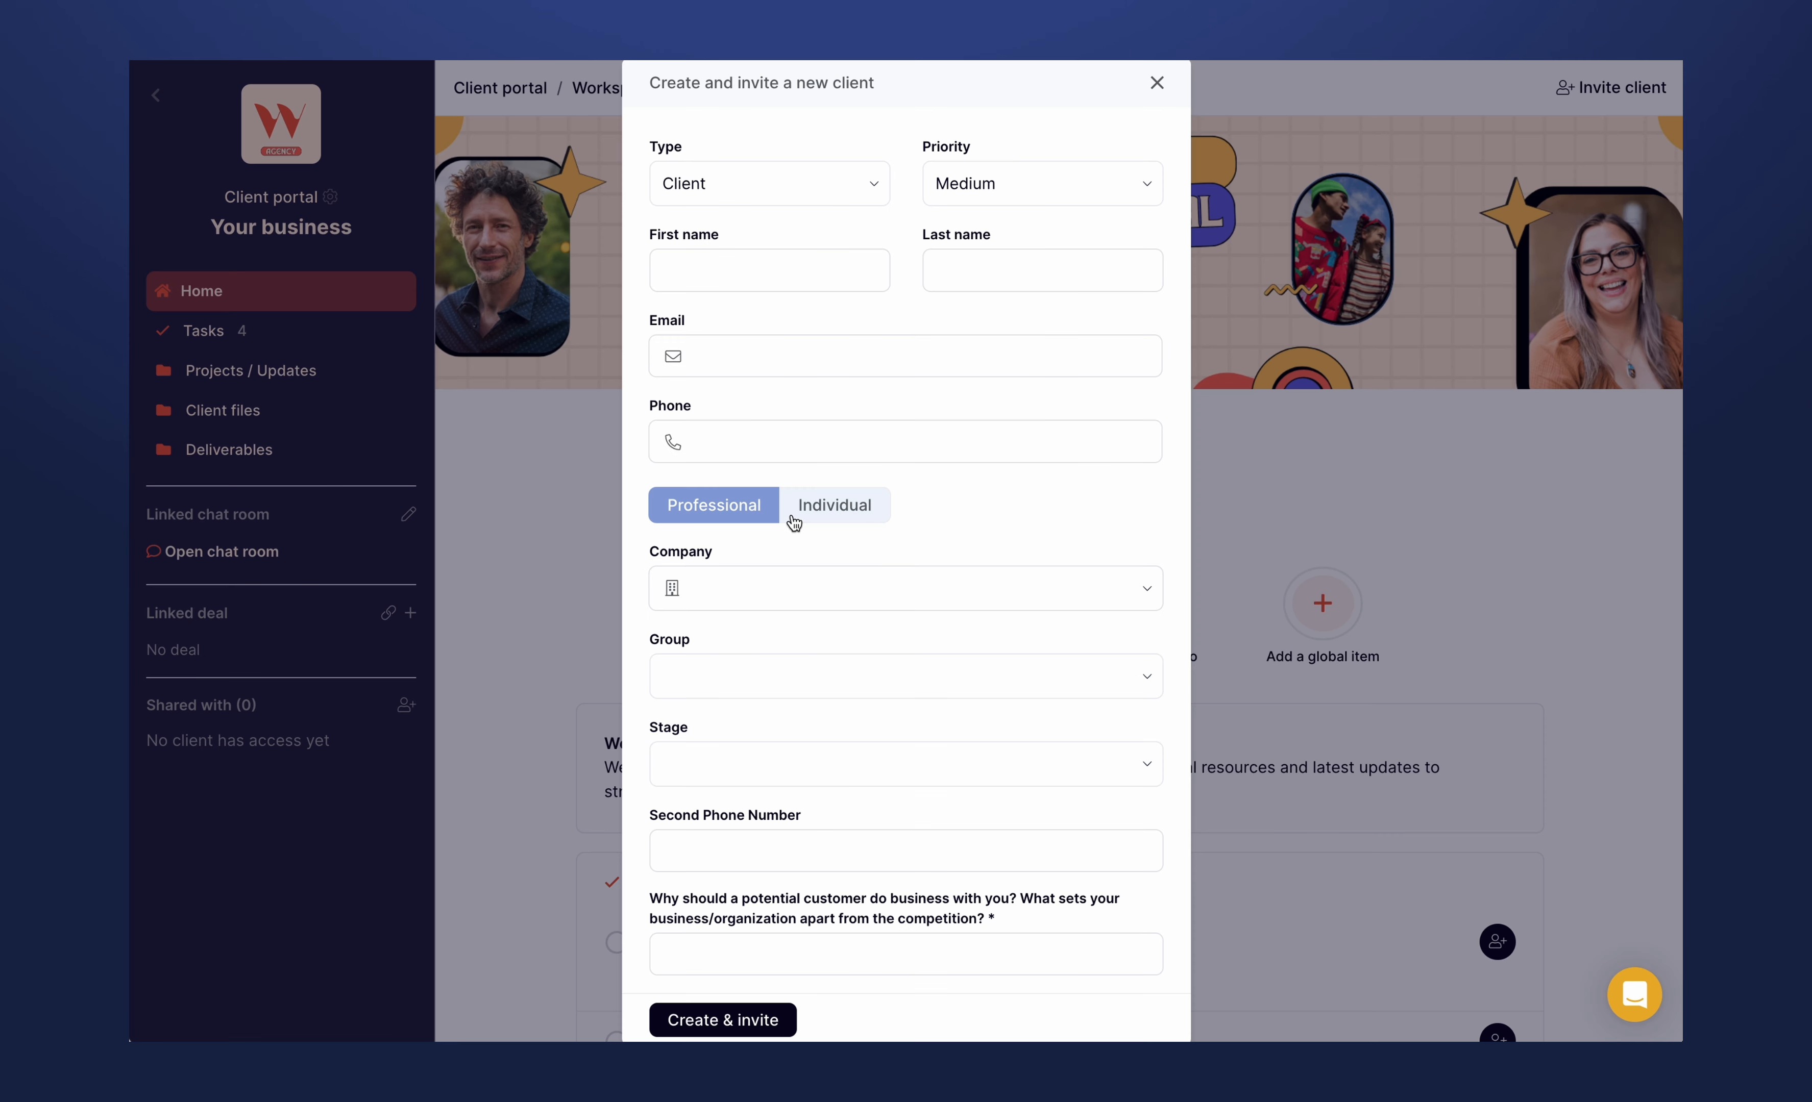
- Enter the new client's first name and last name in the invitation form
{"action": "left_click", "coordinate": [742, 265]}
{"action": "type", "text": "My sup"}
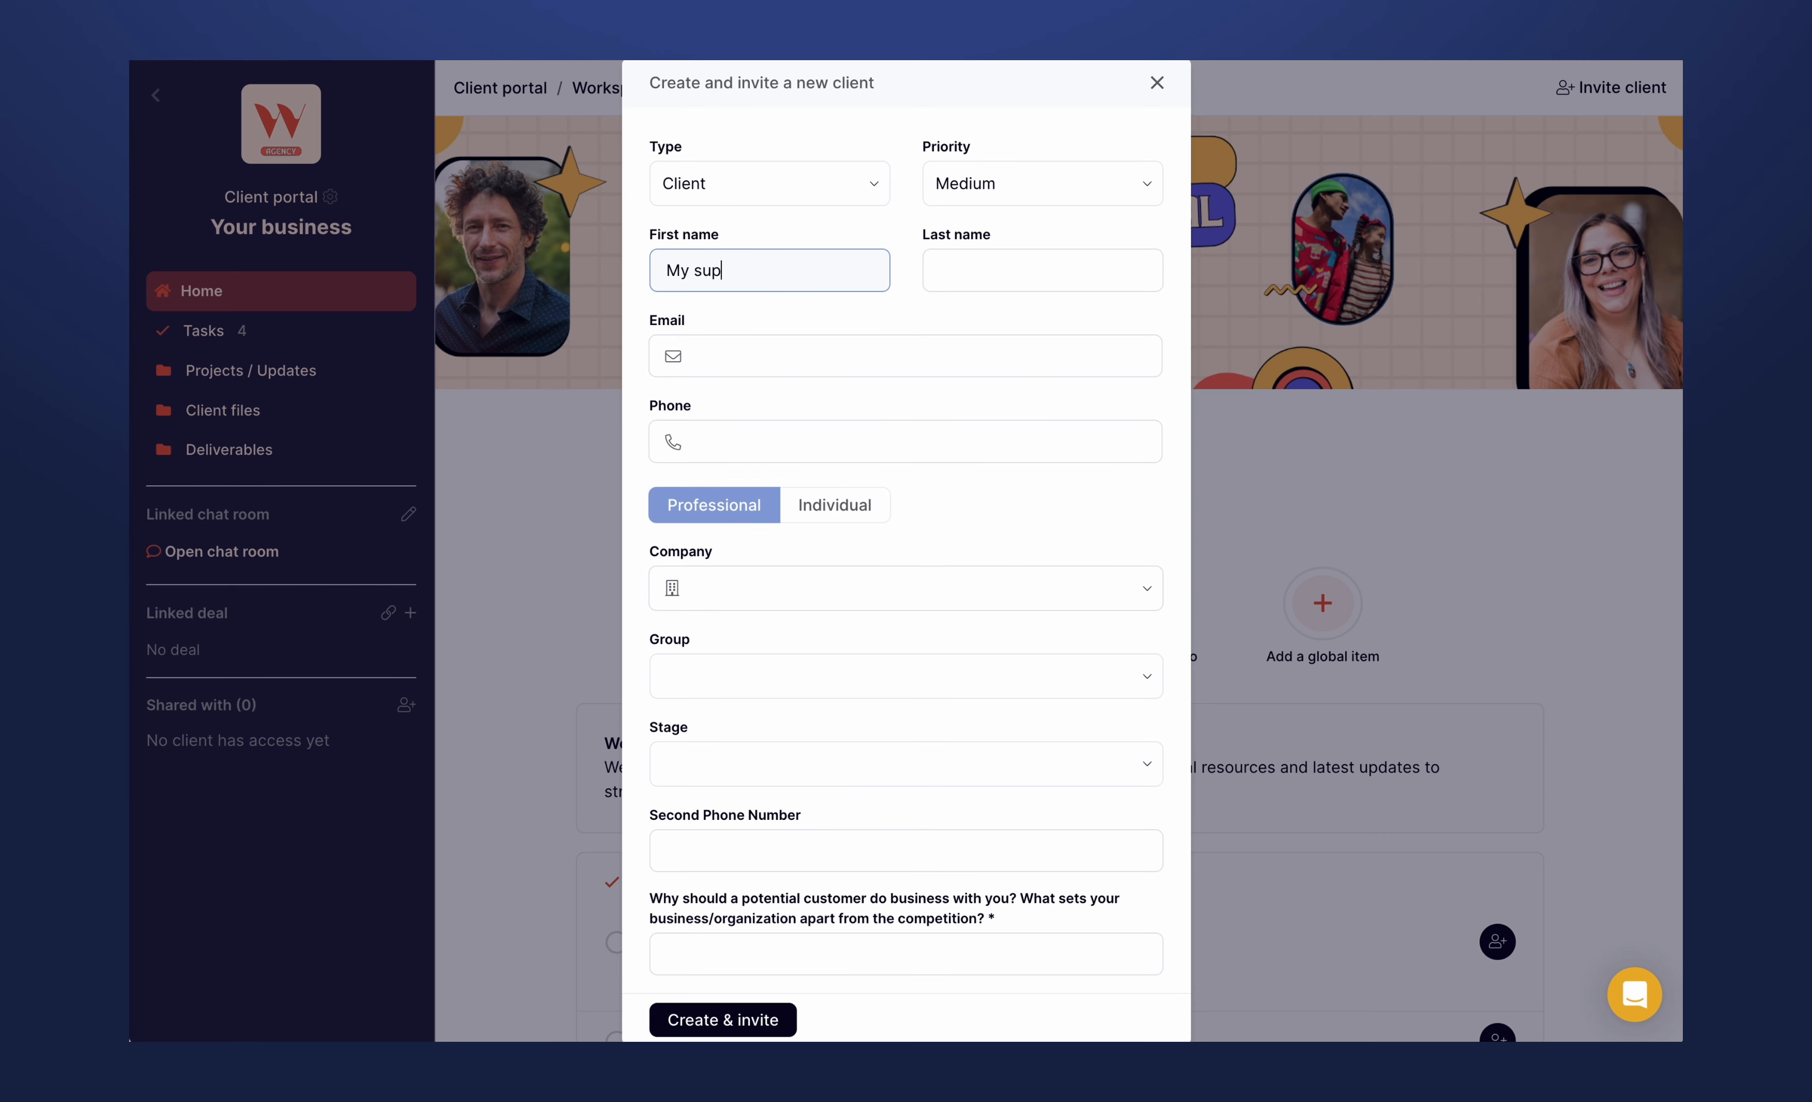
{"action": "type", "text": "er"}
{"action": "key", "text": "ctrl+a"}
{"action": "key", "text": "BackSpace"}
{"action": "type", "text": "Kim"}
{"action": "left_click", "coordinate": [1033, 272]}
{"action": "type", "text": "Cli"}
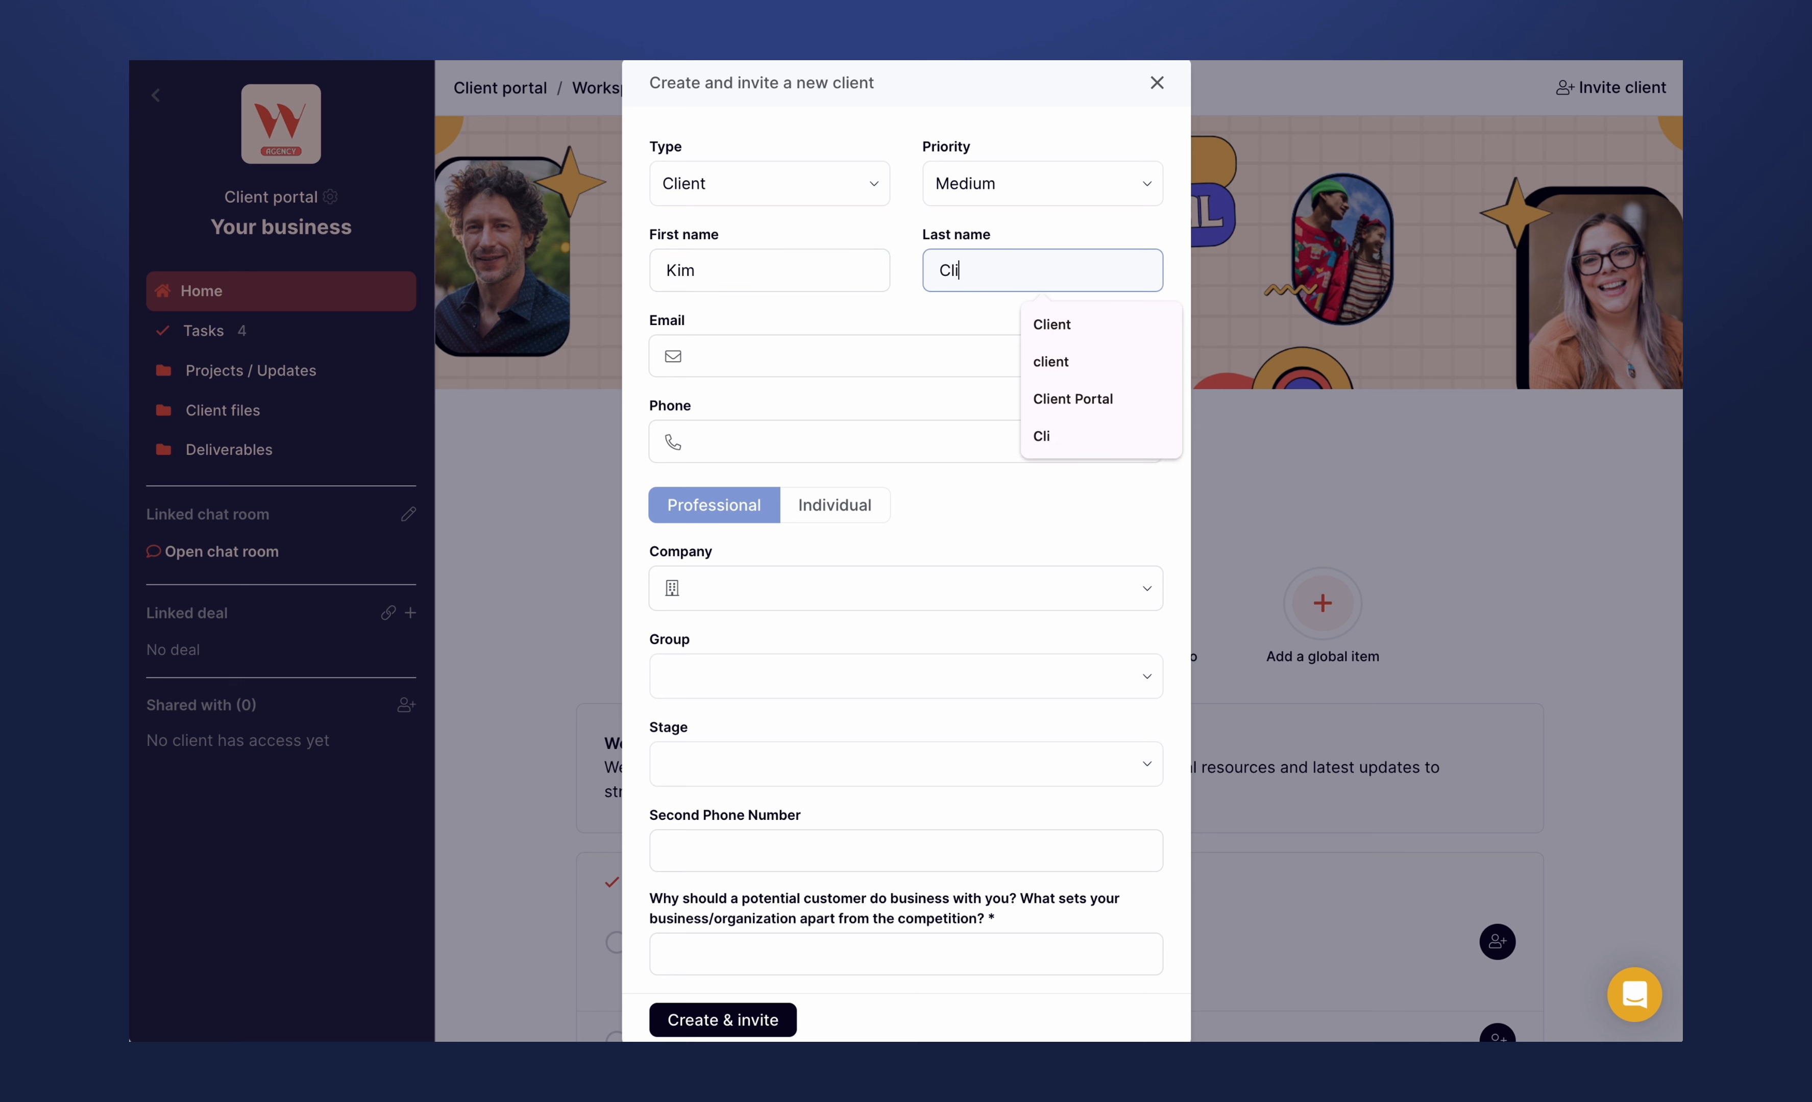
{"action": "type", "text": "ent Test"}
- Enter the new client's email address in the invitation form
{"action": "left_click", "coordinate": [868, 348]}
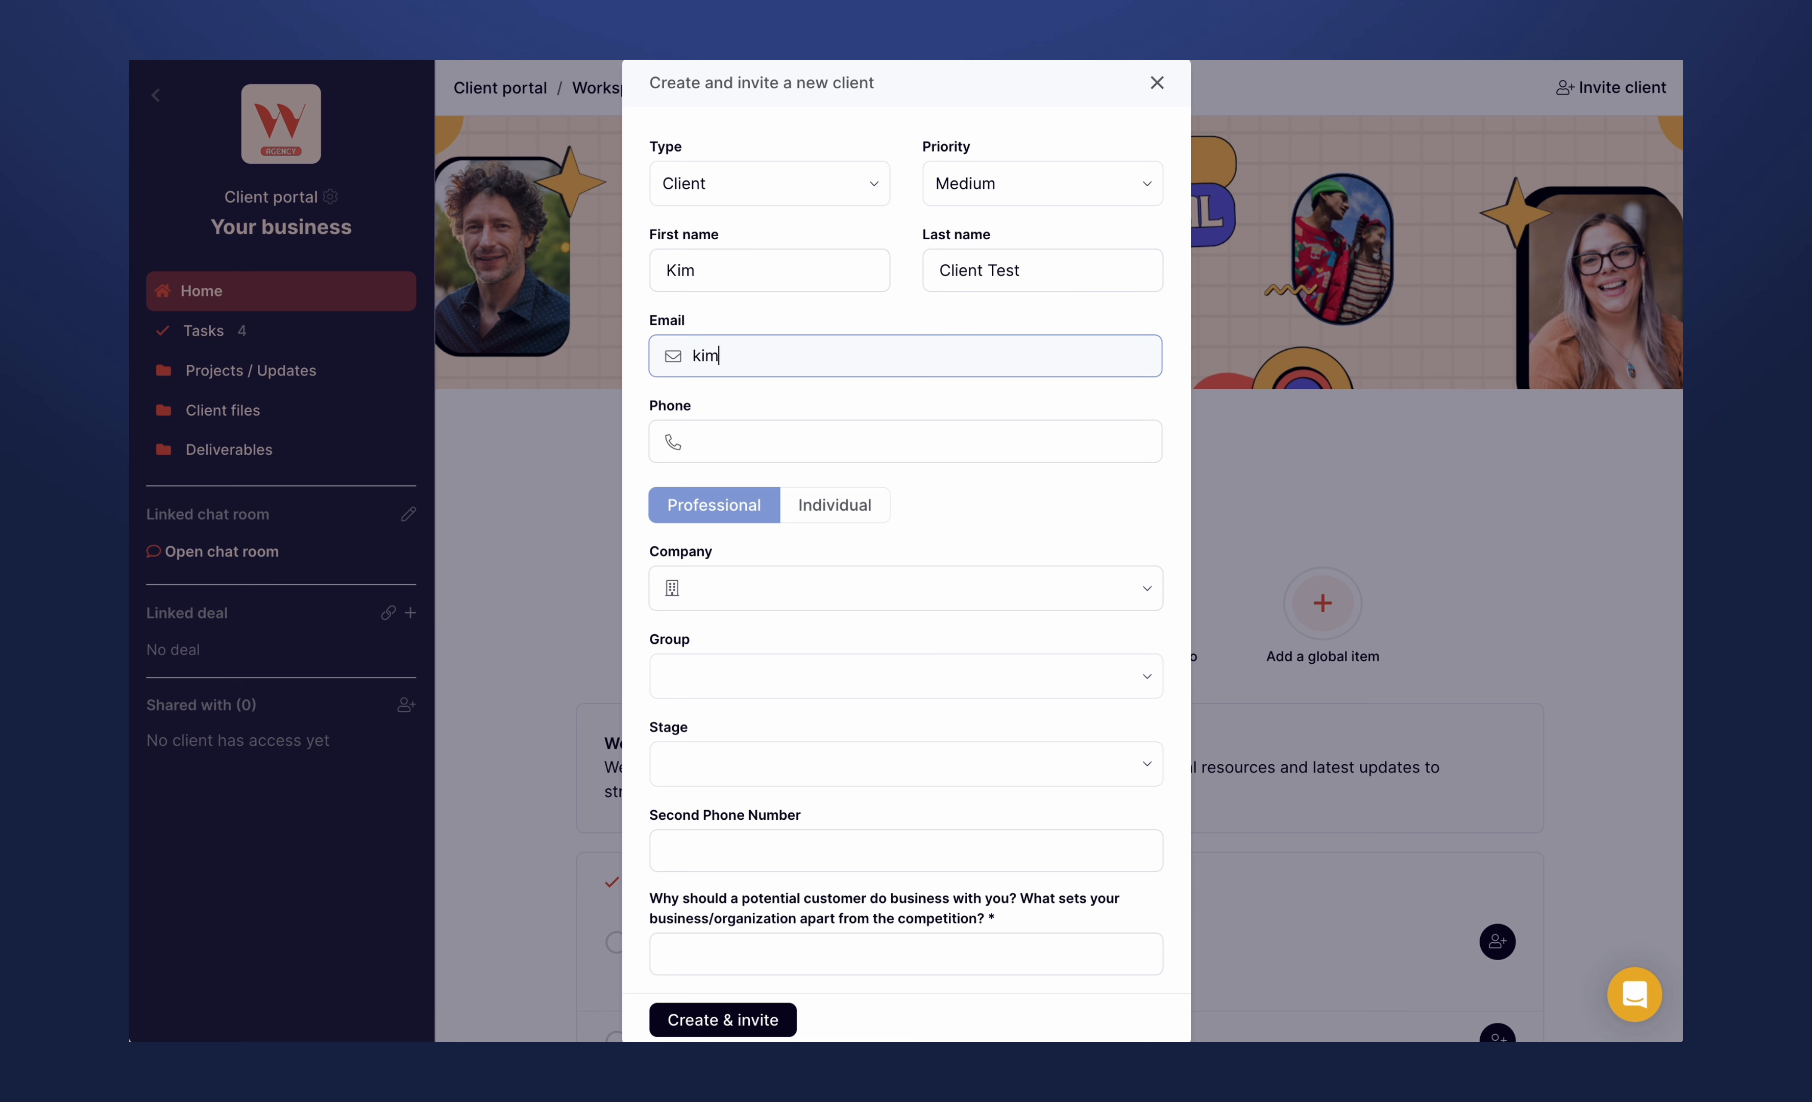
{"action": "left_click", "coordinate": [933, 315]}
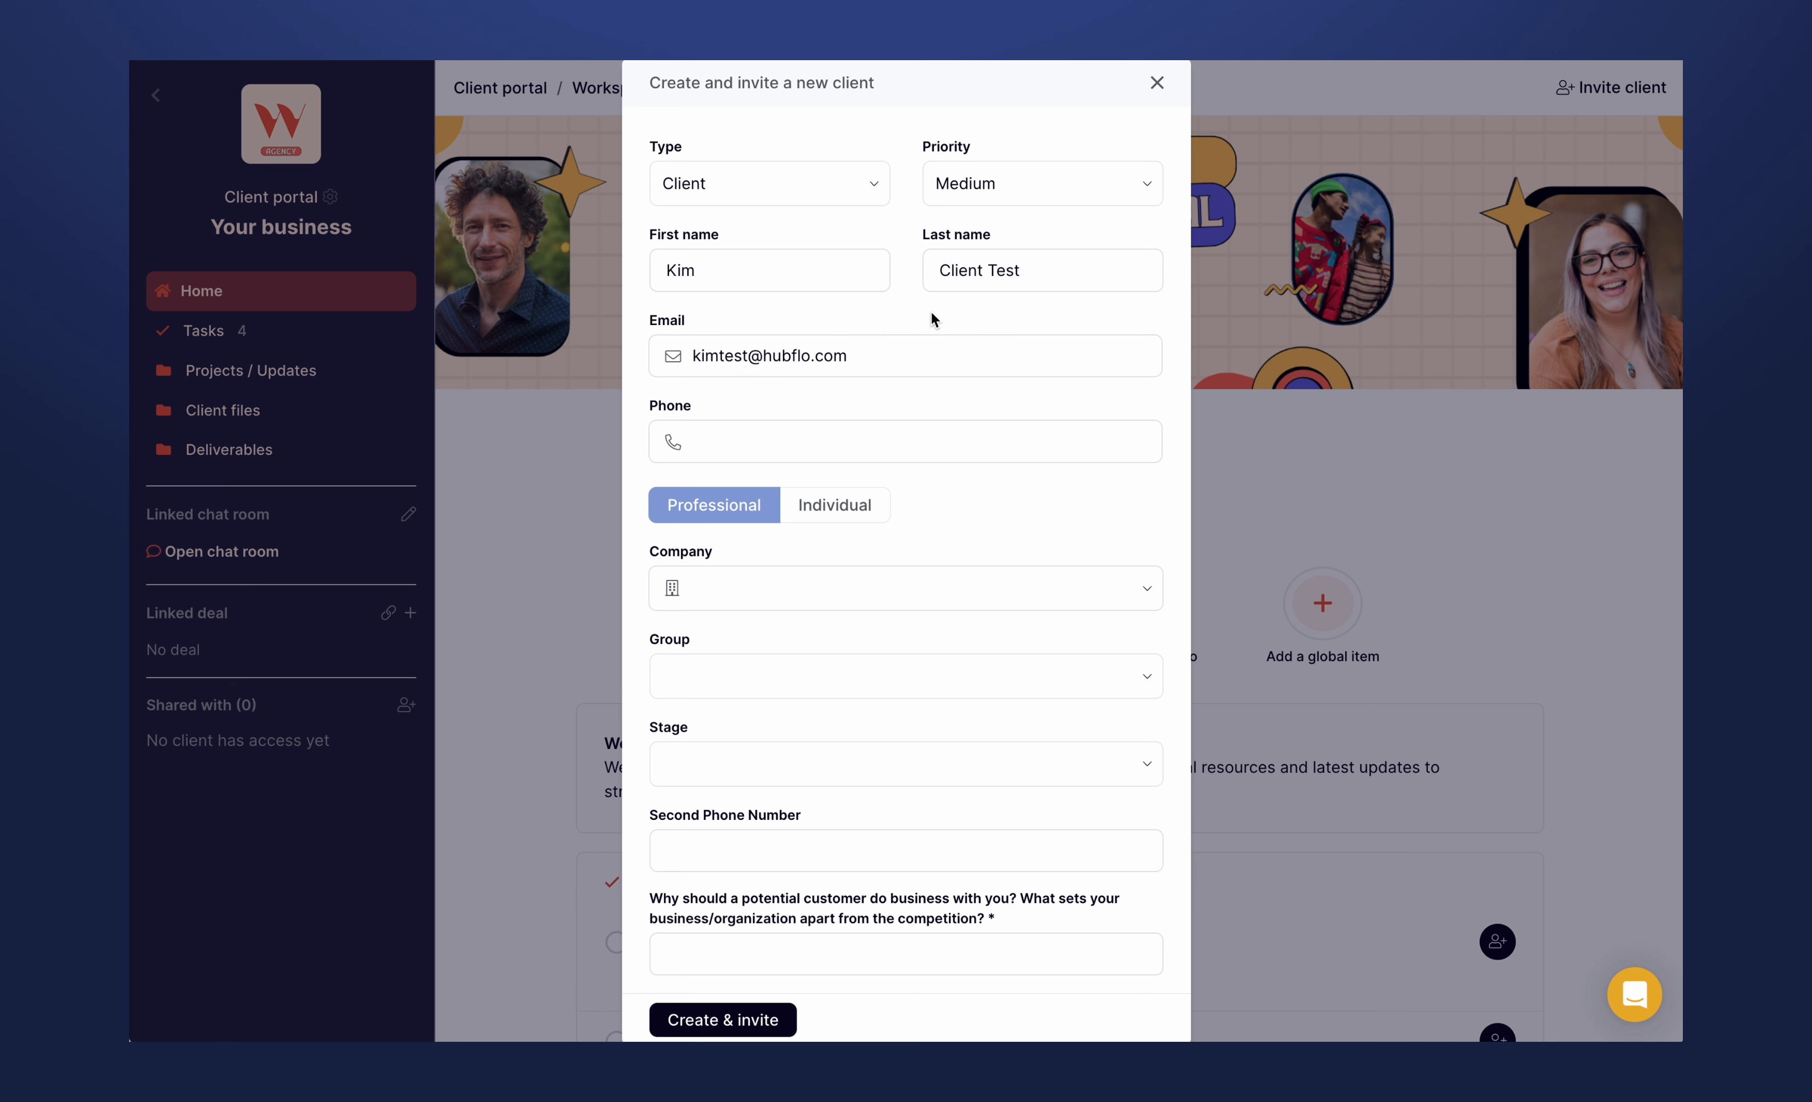
- Add "The Kim Company" as the client's company, then create and invite the client
{"action": "left_click", "coordinate": [795, 592]}
{"action": "type", "text": "The Kim C"}
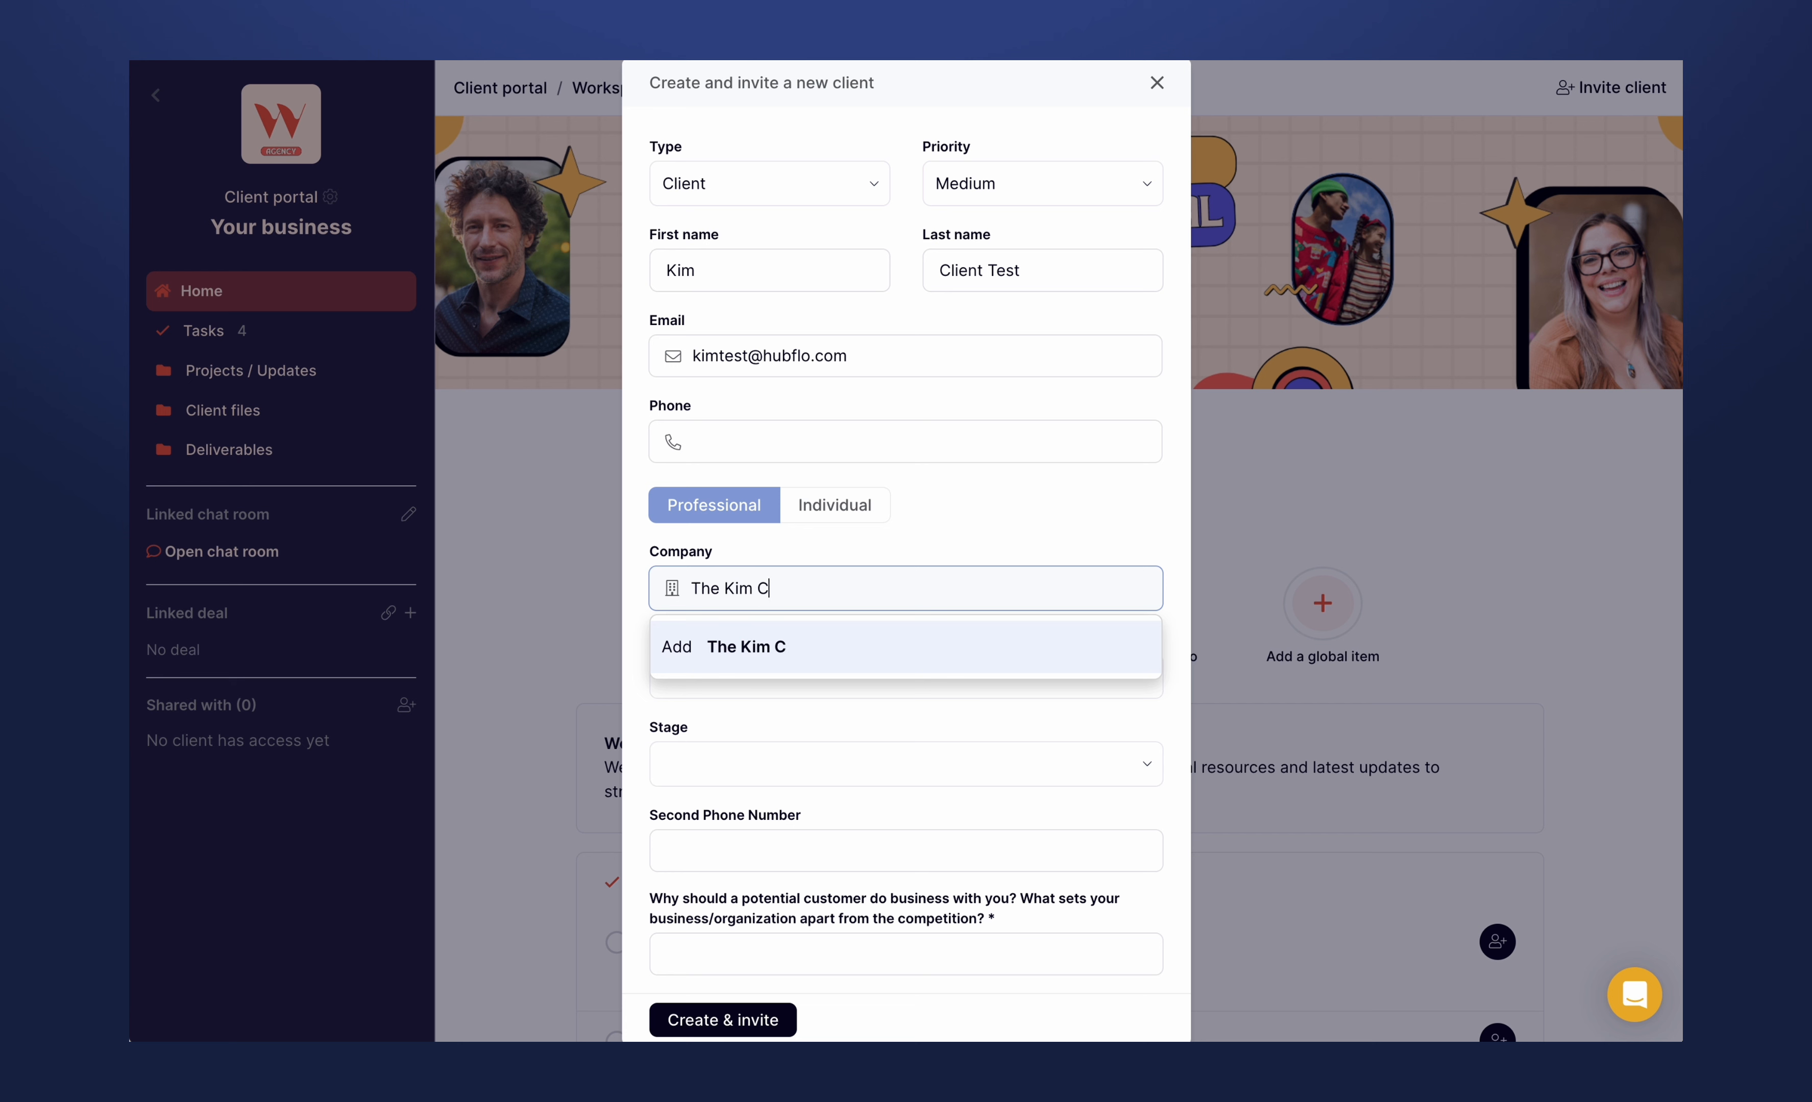
{"action": "type", "text": "ompany"}
{"action": "left_click", "coordinate": [803, 636]}
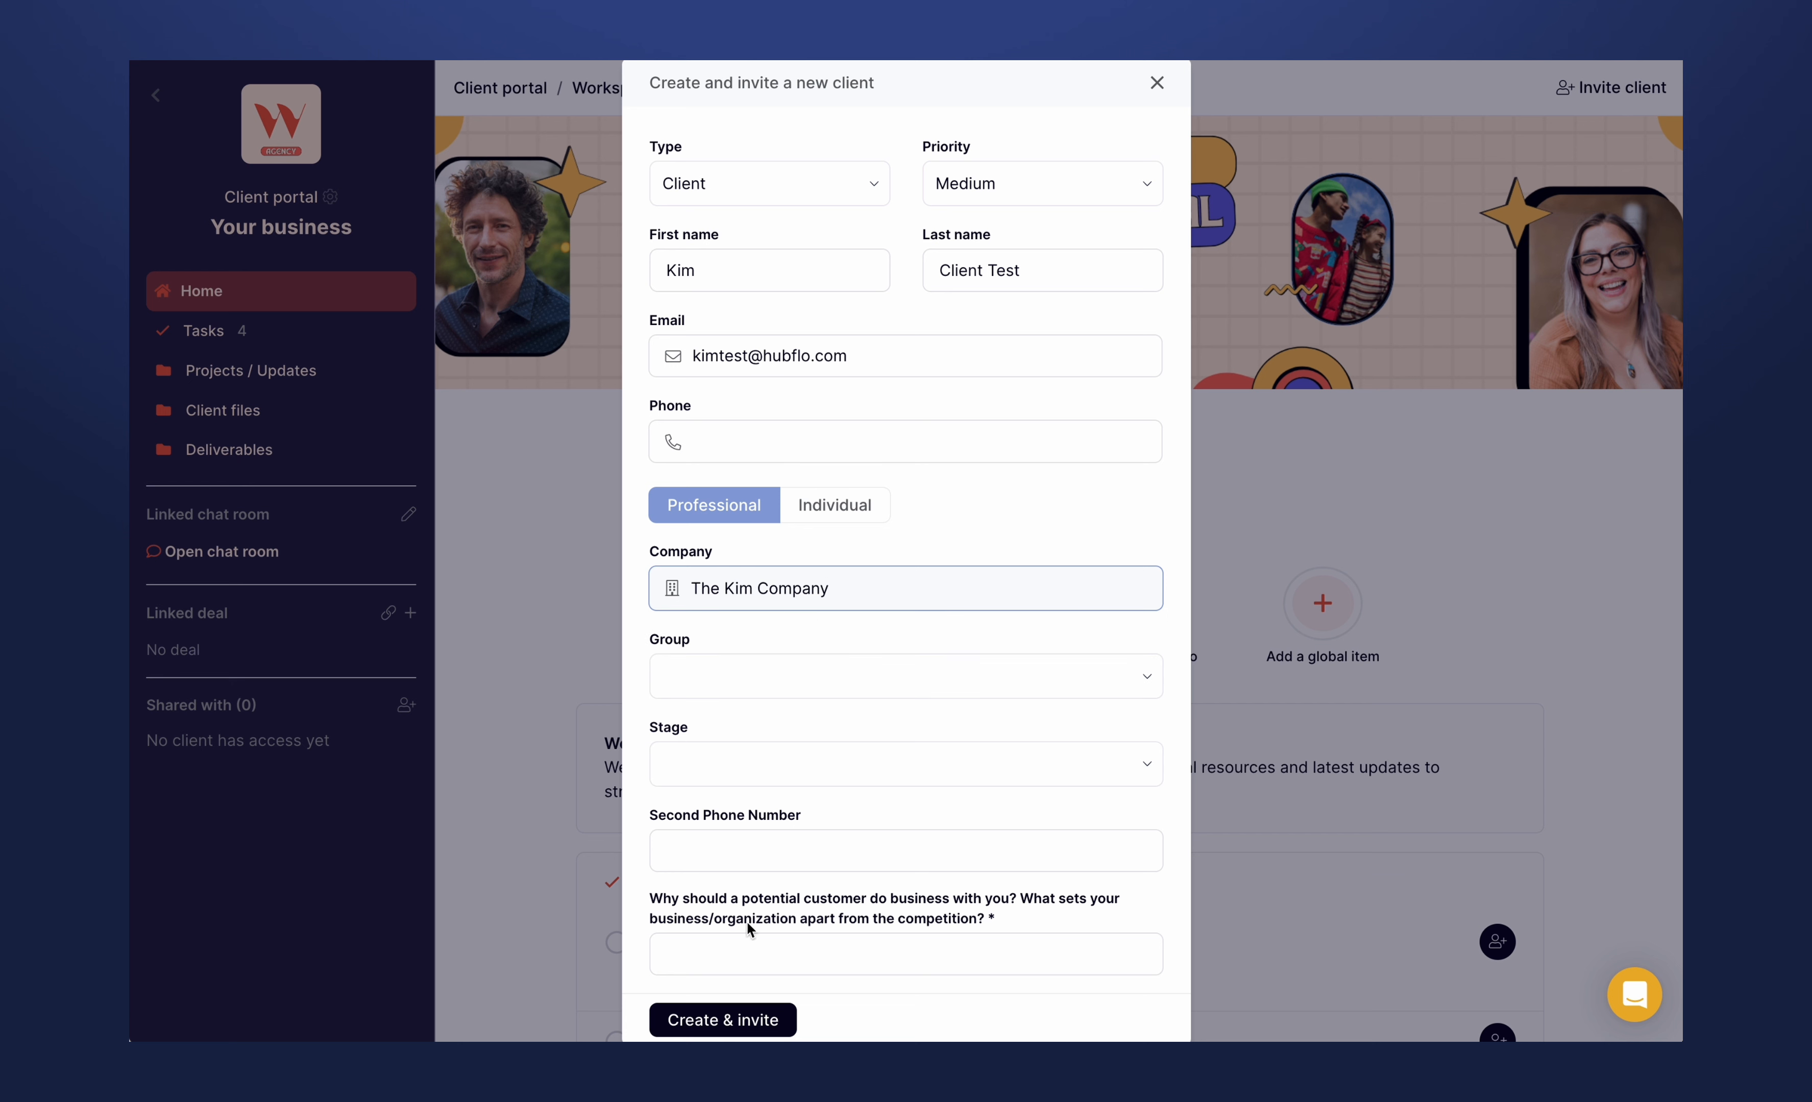
{"action": "left_click", "coordinate": [731, 1020]}
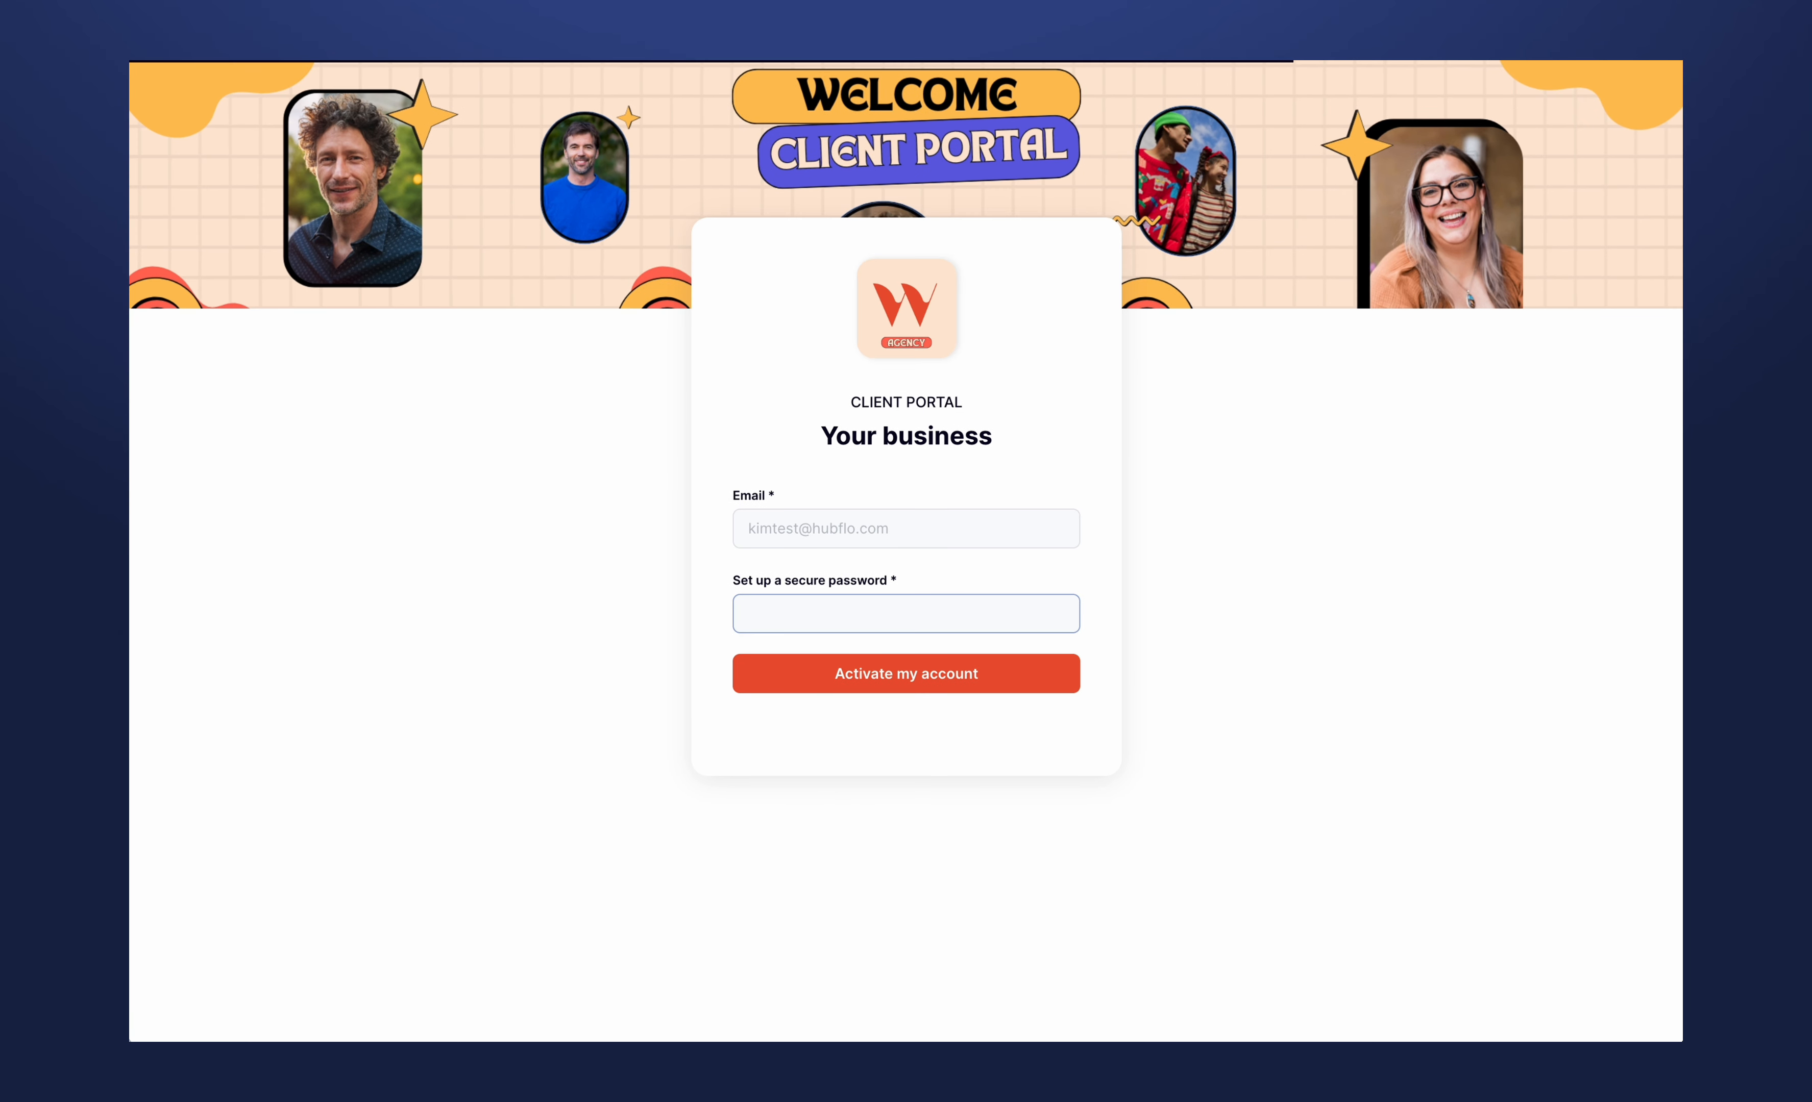
{"action": "type", "text": "a"}
{"action": "key", "text": "BackSpace"}
{"action": "key", "text": "BackSpace"}
{"action": "key", "text": "BackSpace"}
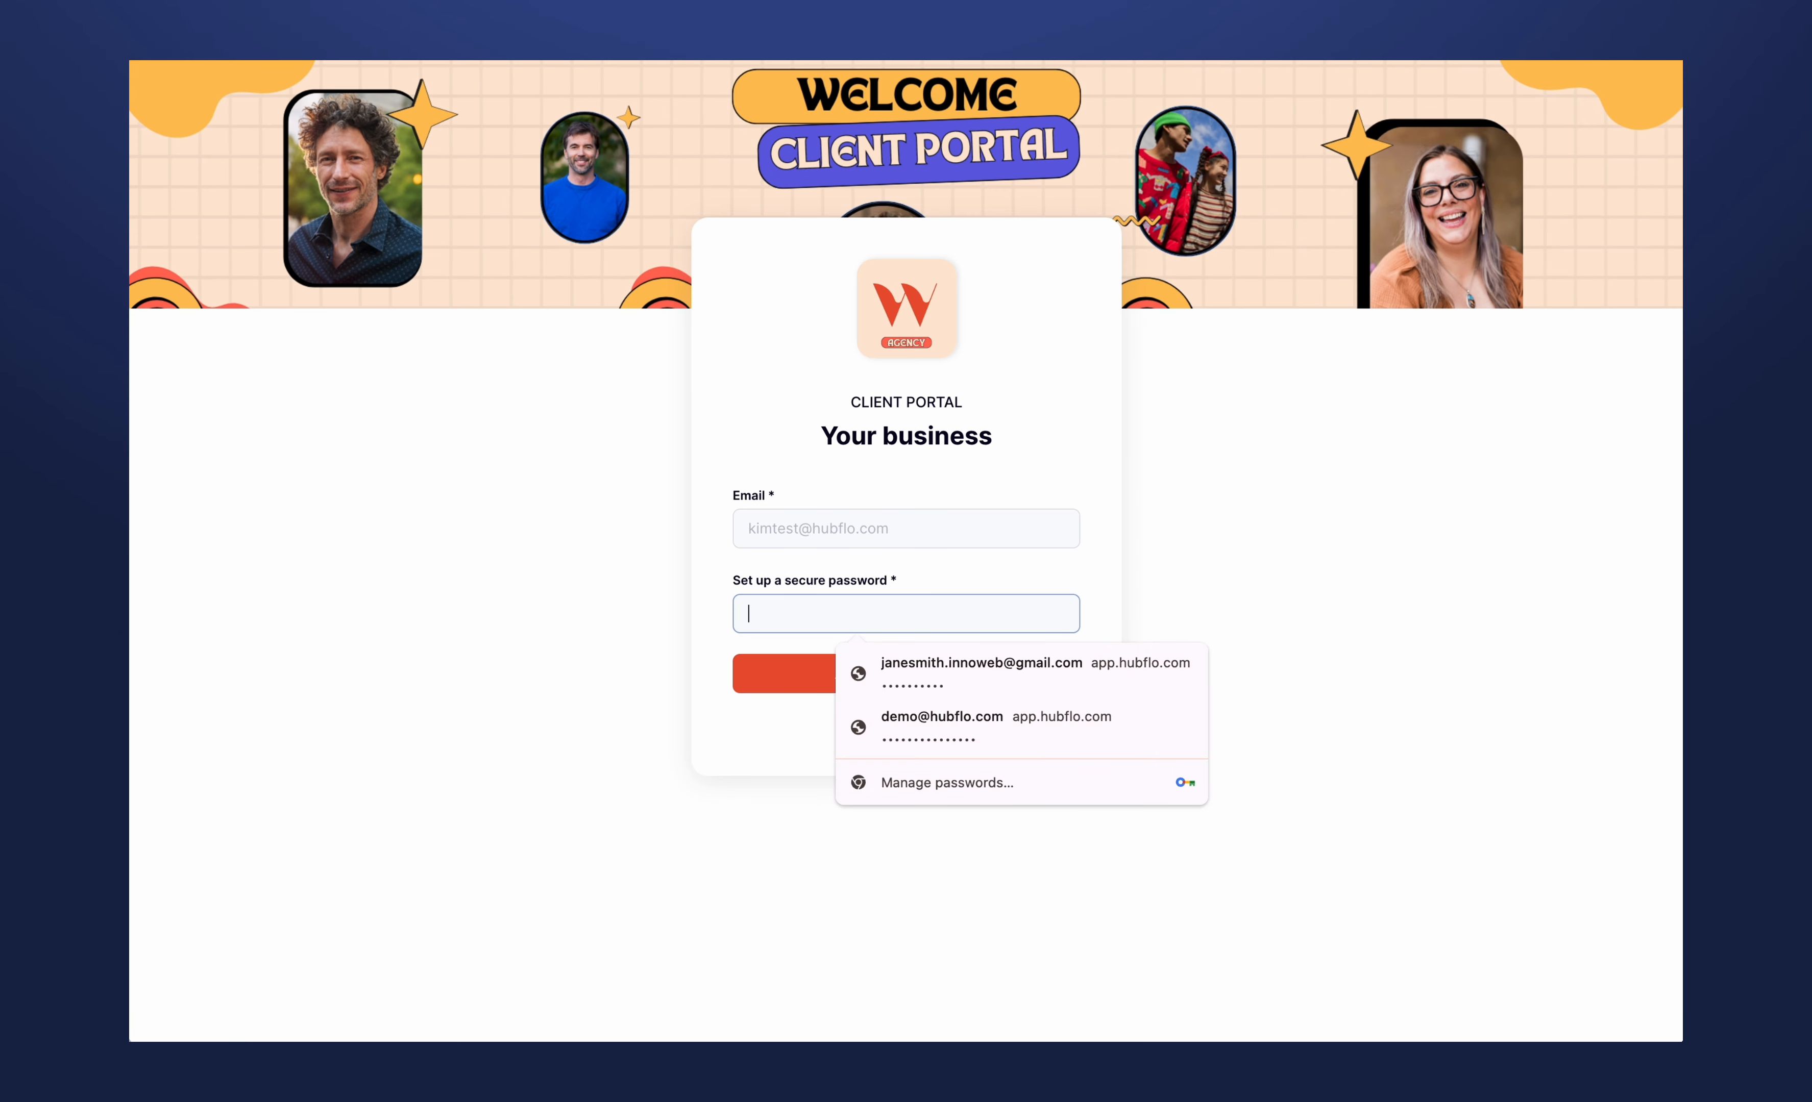
{"action": "left_click", "coordinate": [698, 558]}
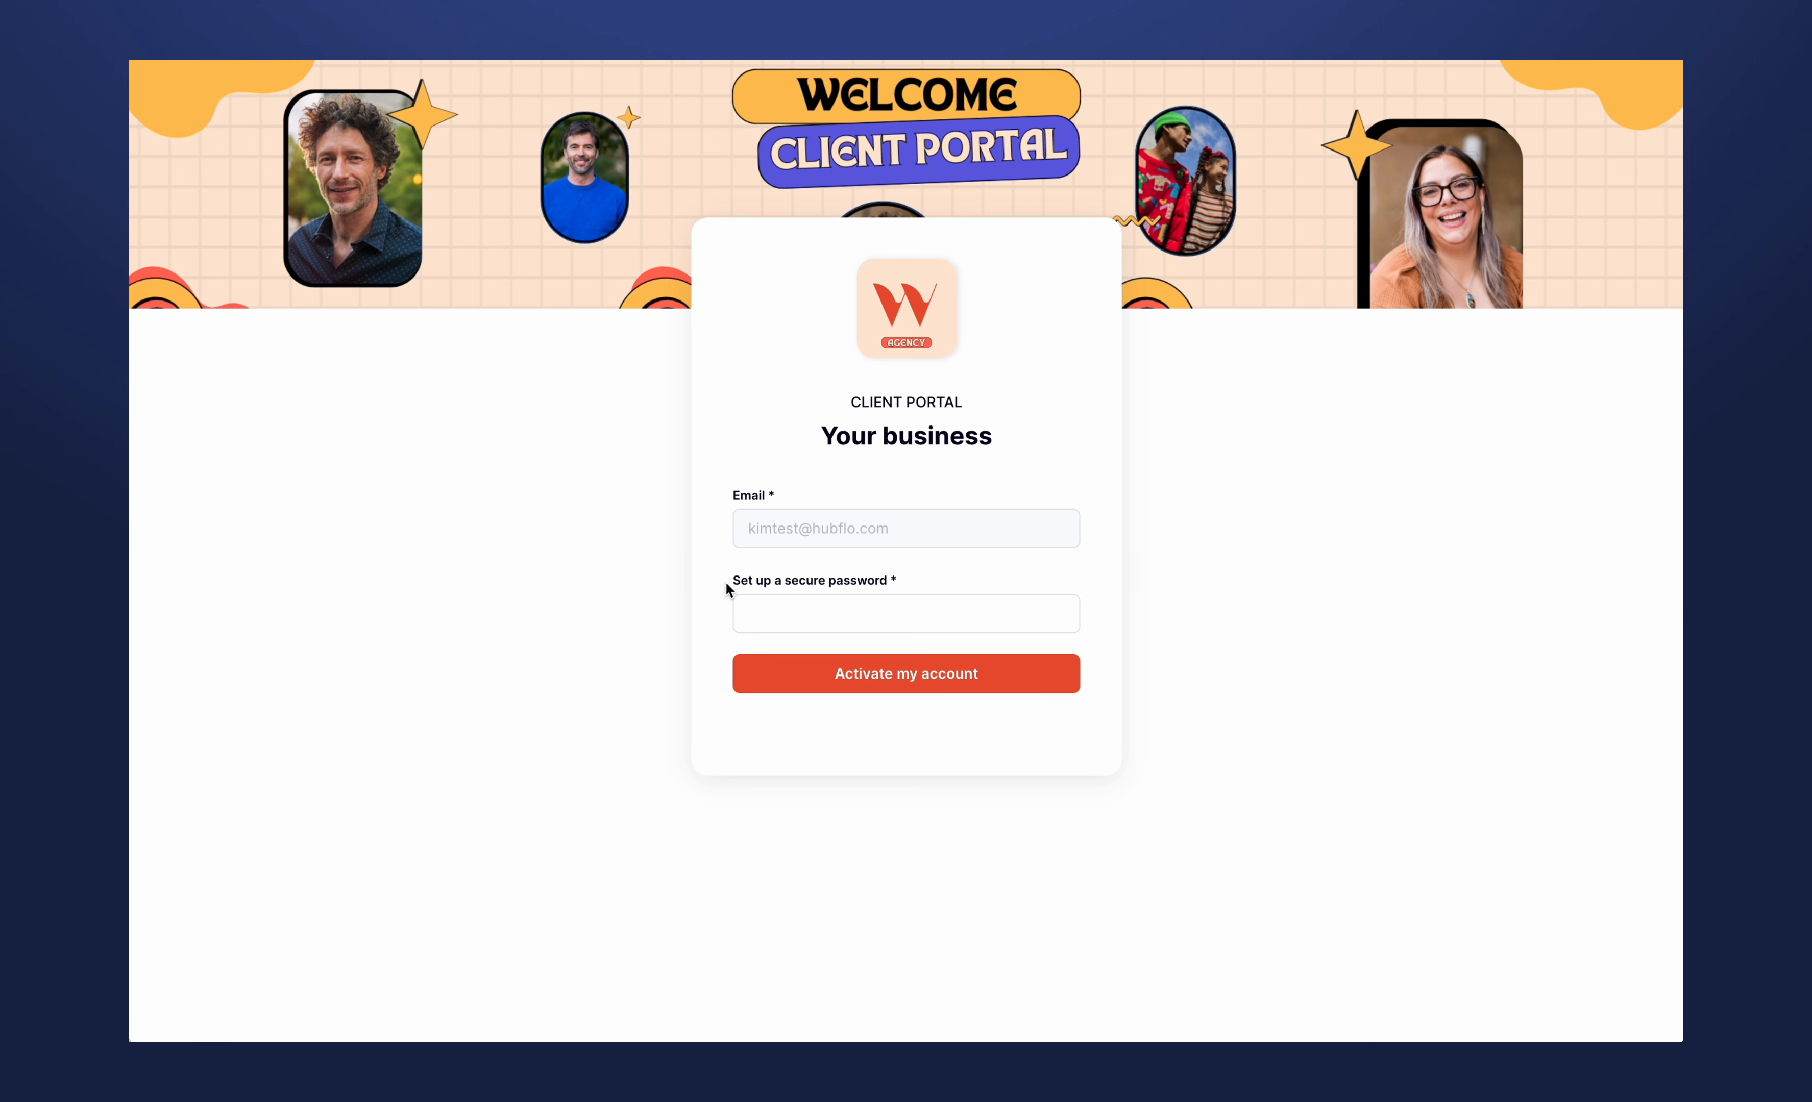
- Enter a secure password for the invited client, activate the account and dismiss the browser's offer to save the password
{"action": "left_click", "coordinate": [746, 614]}
{"action": "type", "text": "abc"}
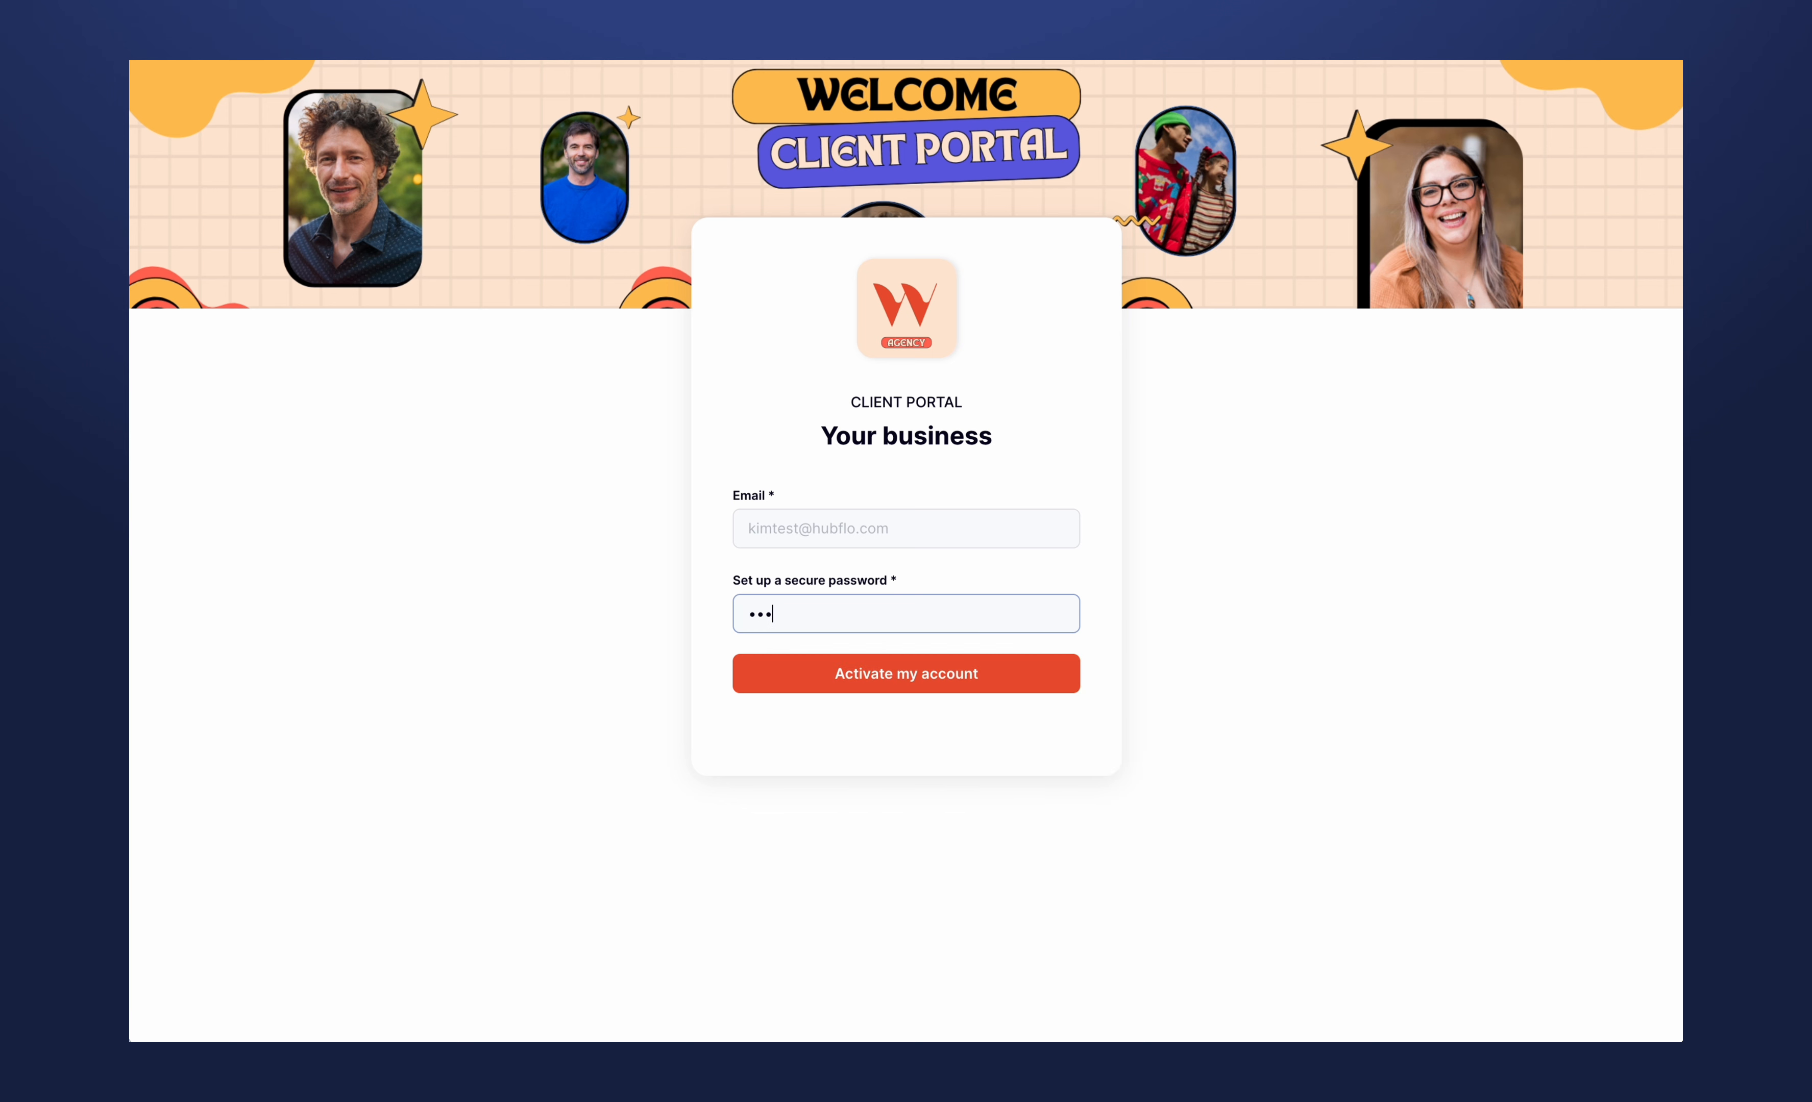
{"action": "key", "text": "Return"}
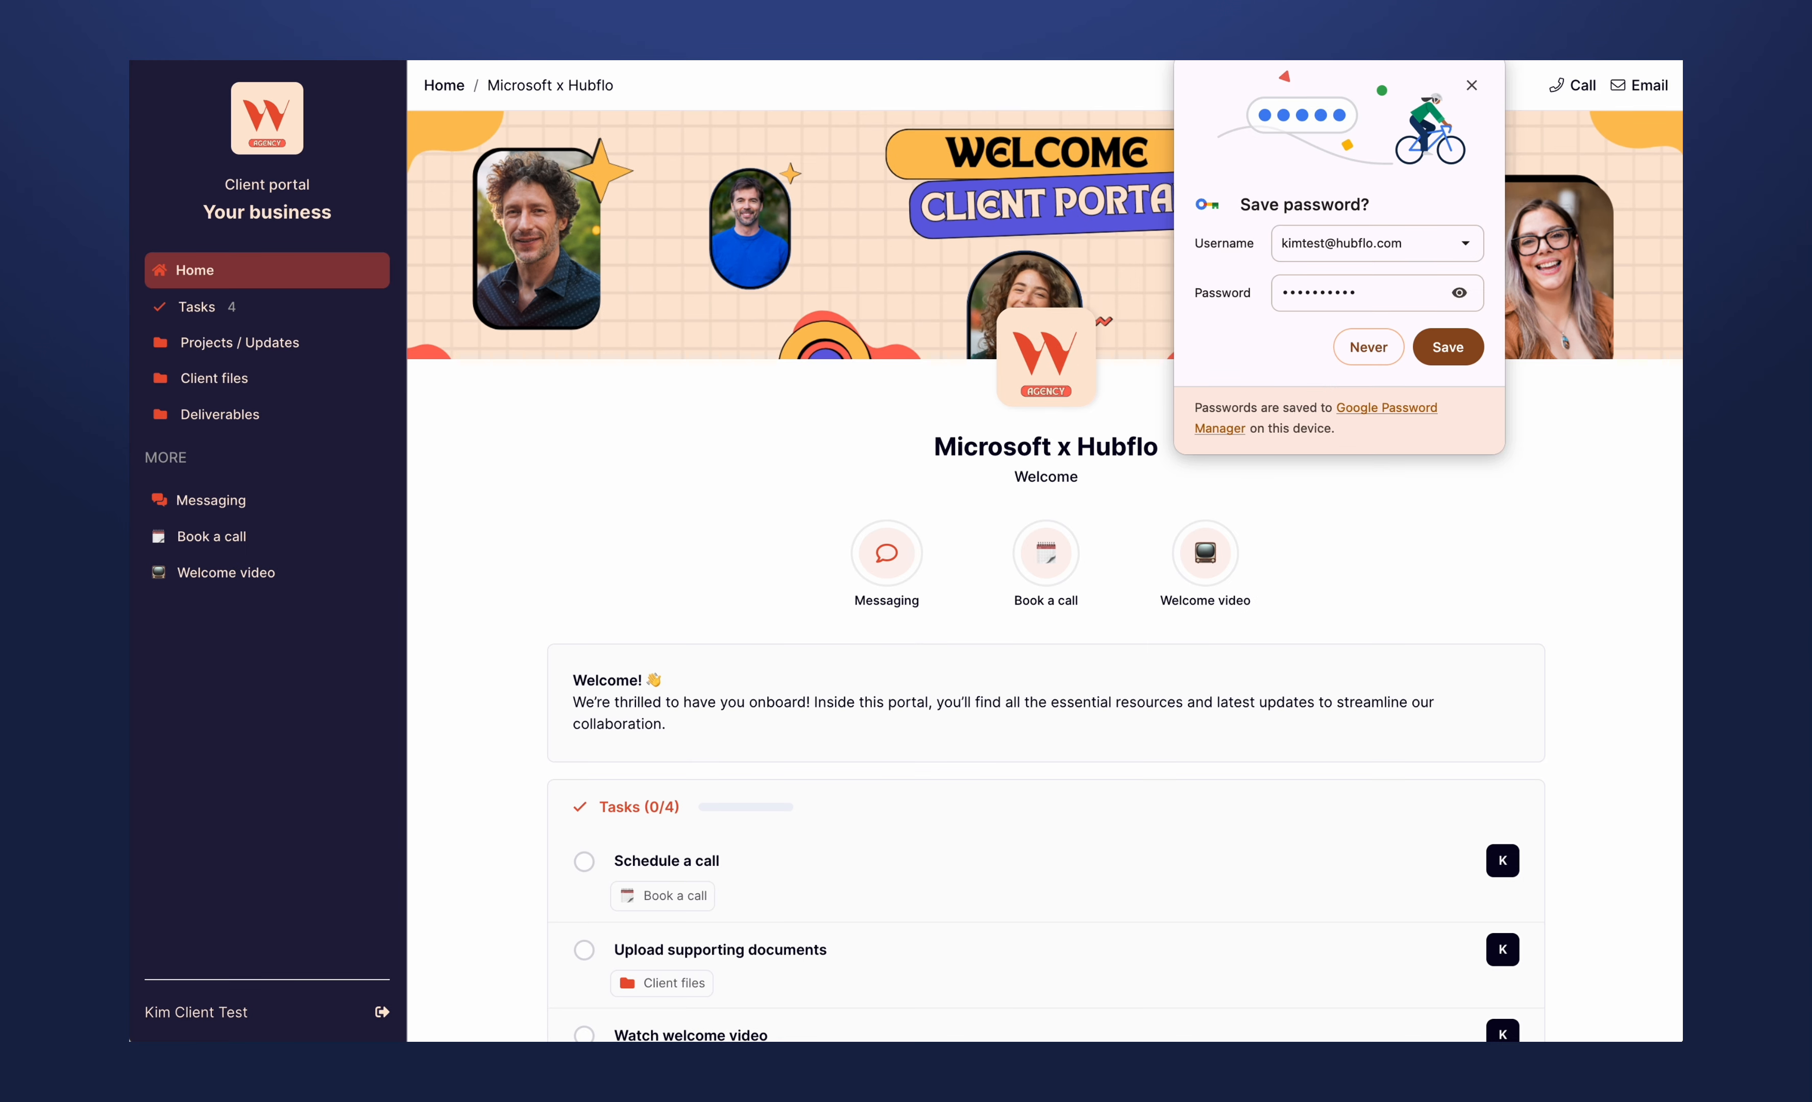
{"action": "left_click", "coordinate": [1471, 85]}
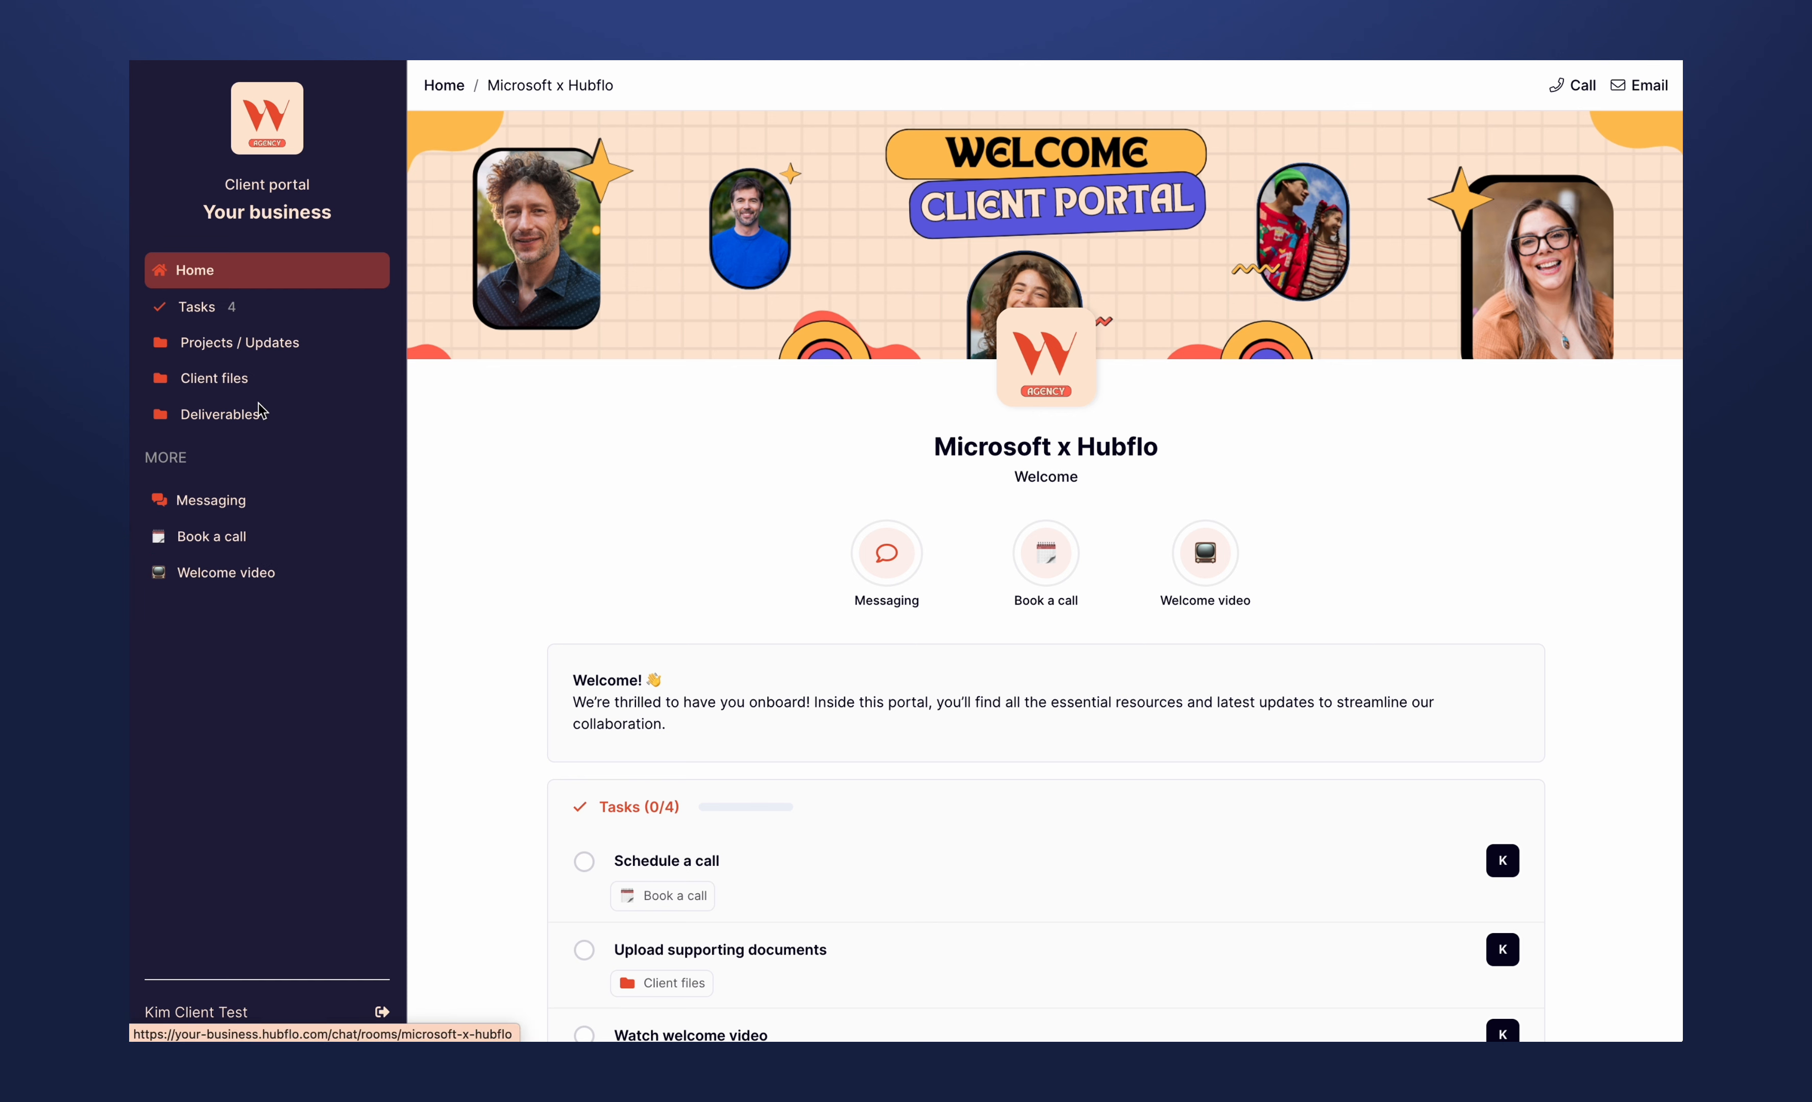
- Examine the client's view of messaging, tasks, the home page and the Projects / Updates, Client files and Deliverables folders
{"action": "left_click", "coordinate": [247, 510]}
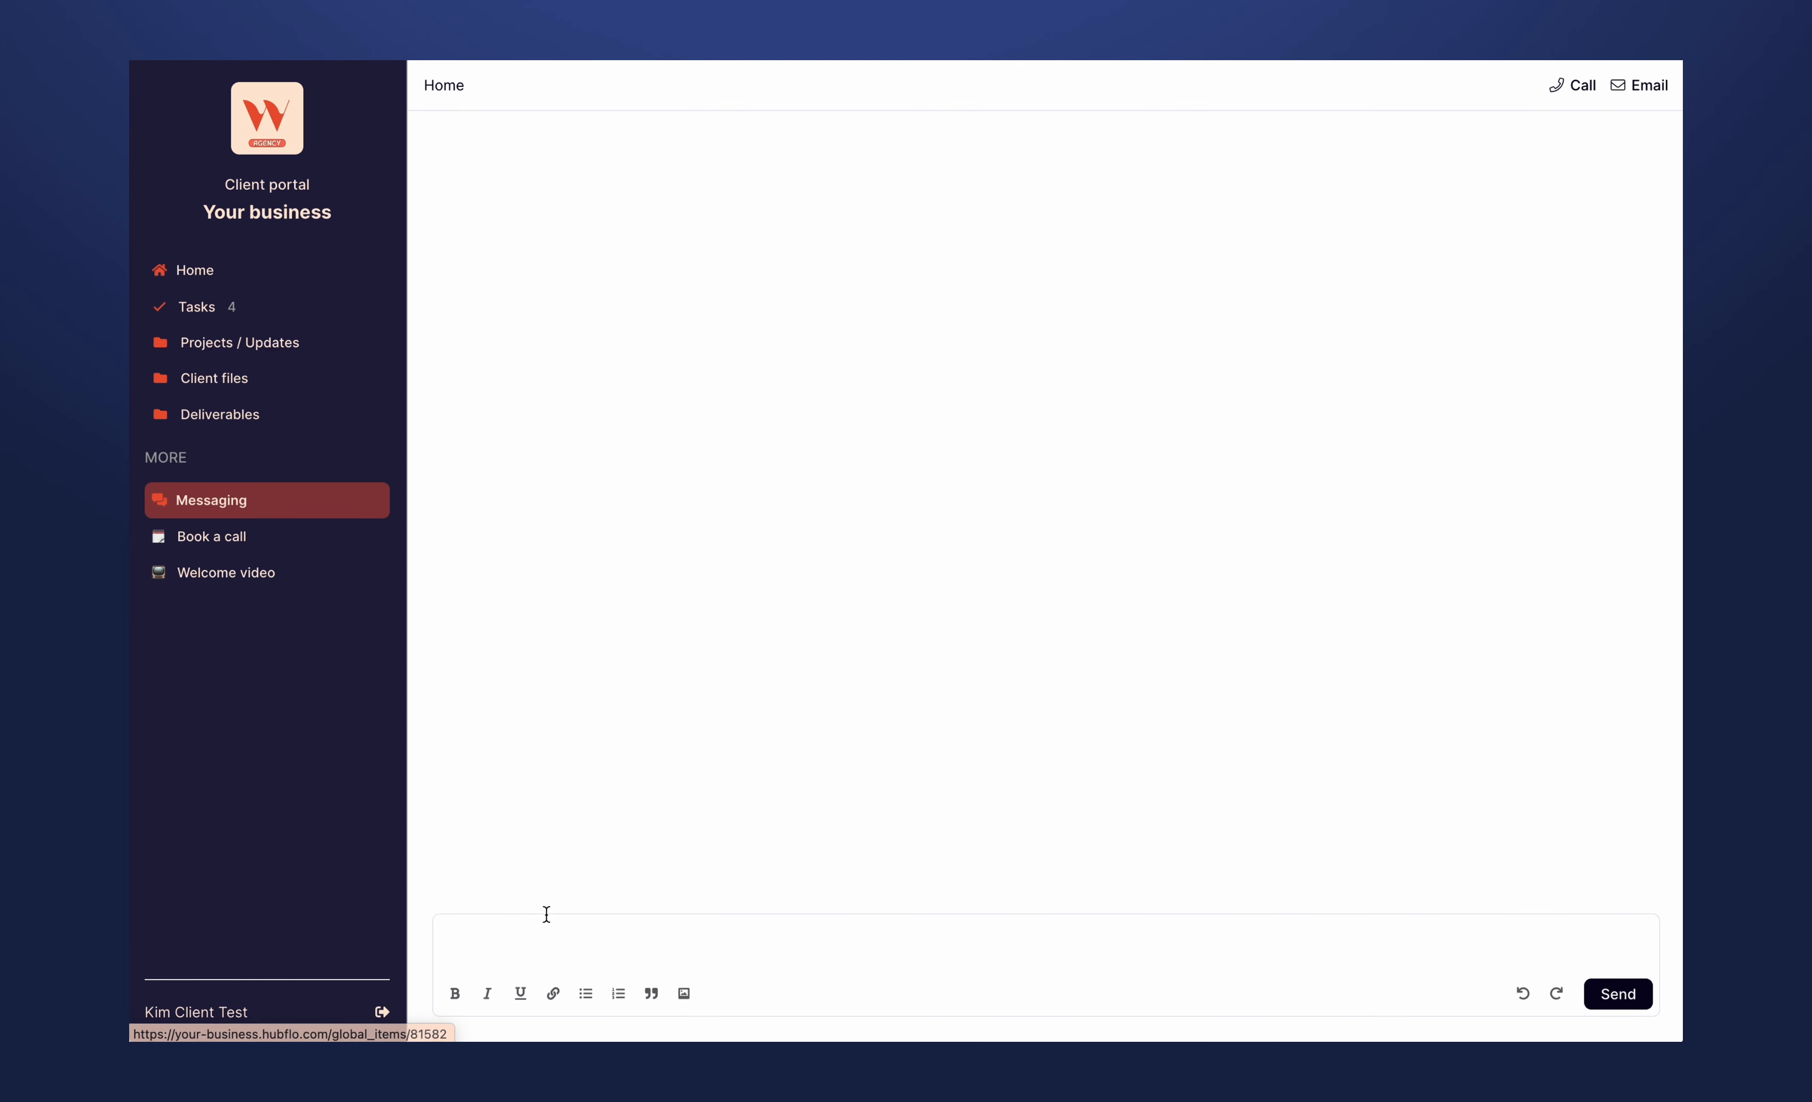
{"action": "left_click", "coordinate": [546, 941]}
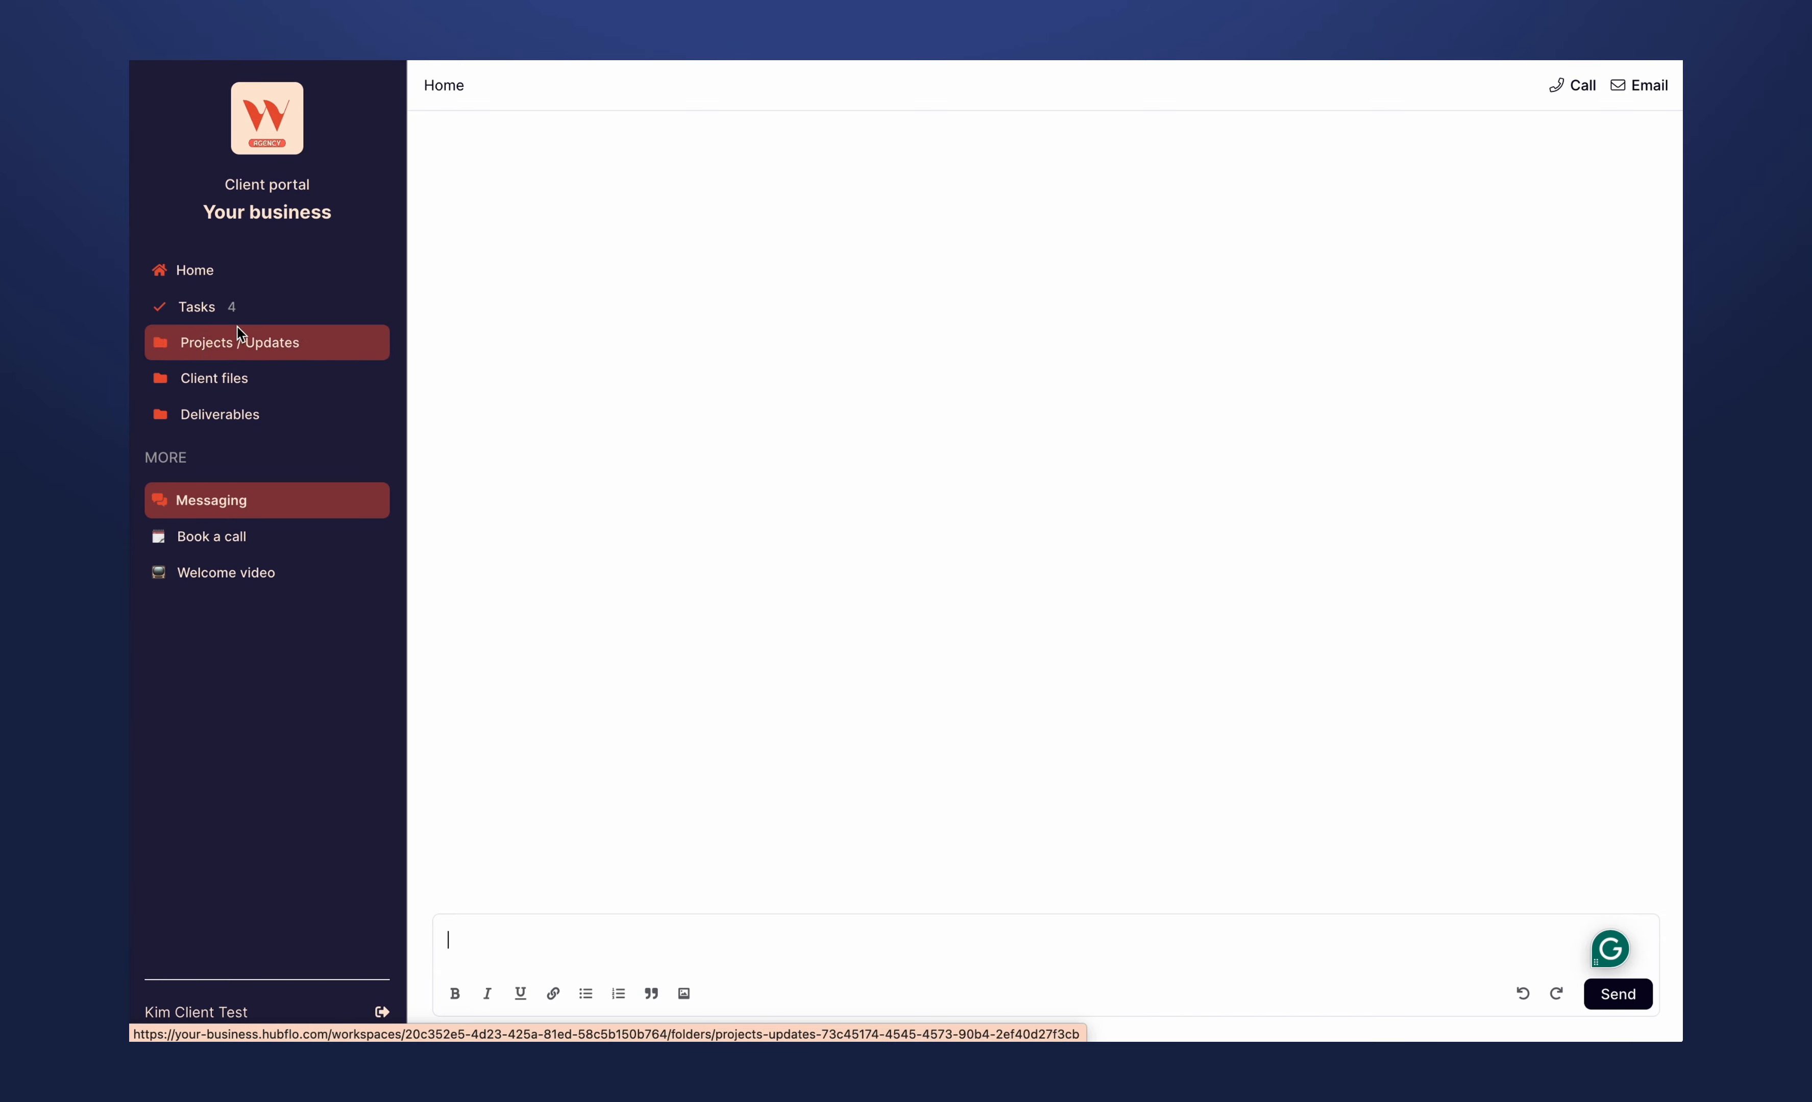
{"action": "left_click", "coordinate": [197, 303]}
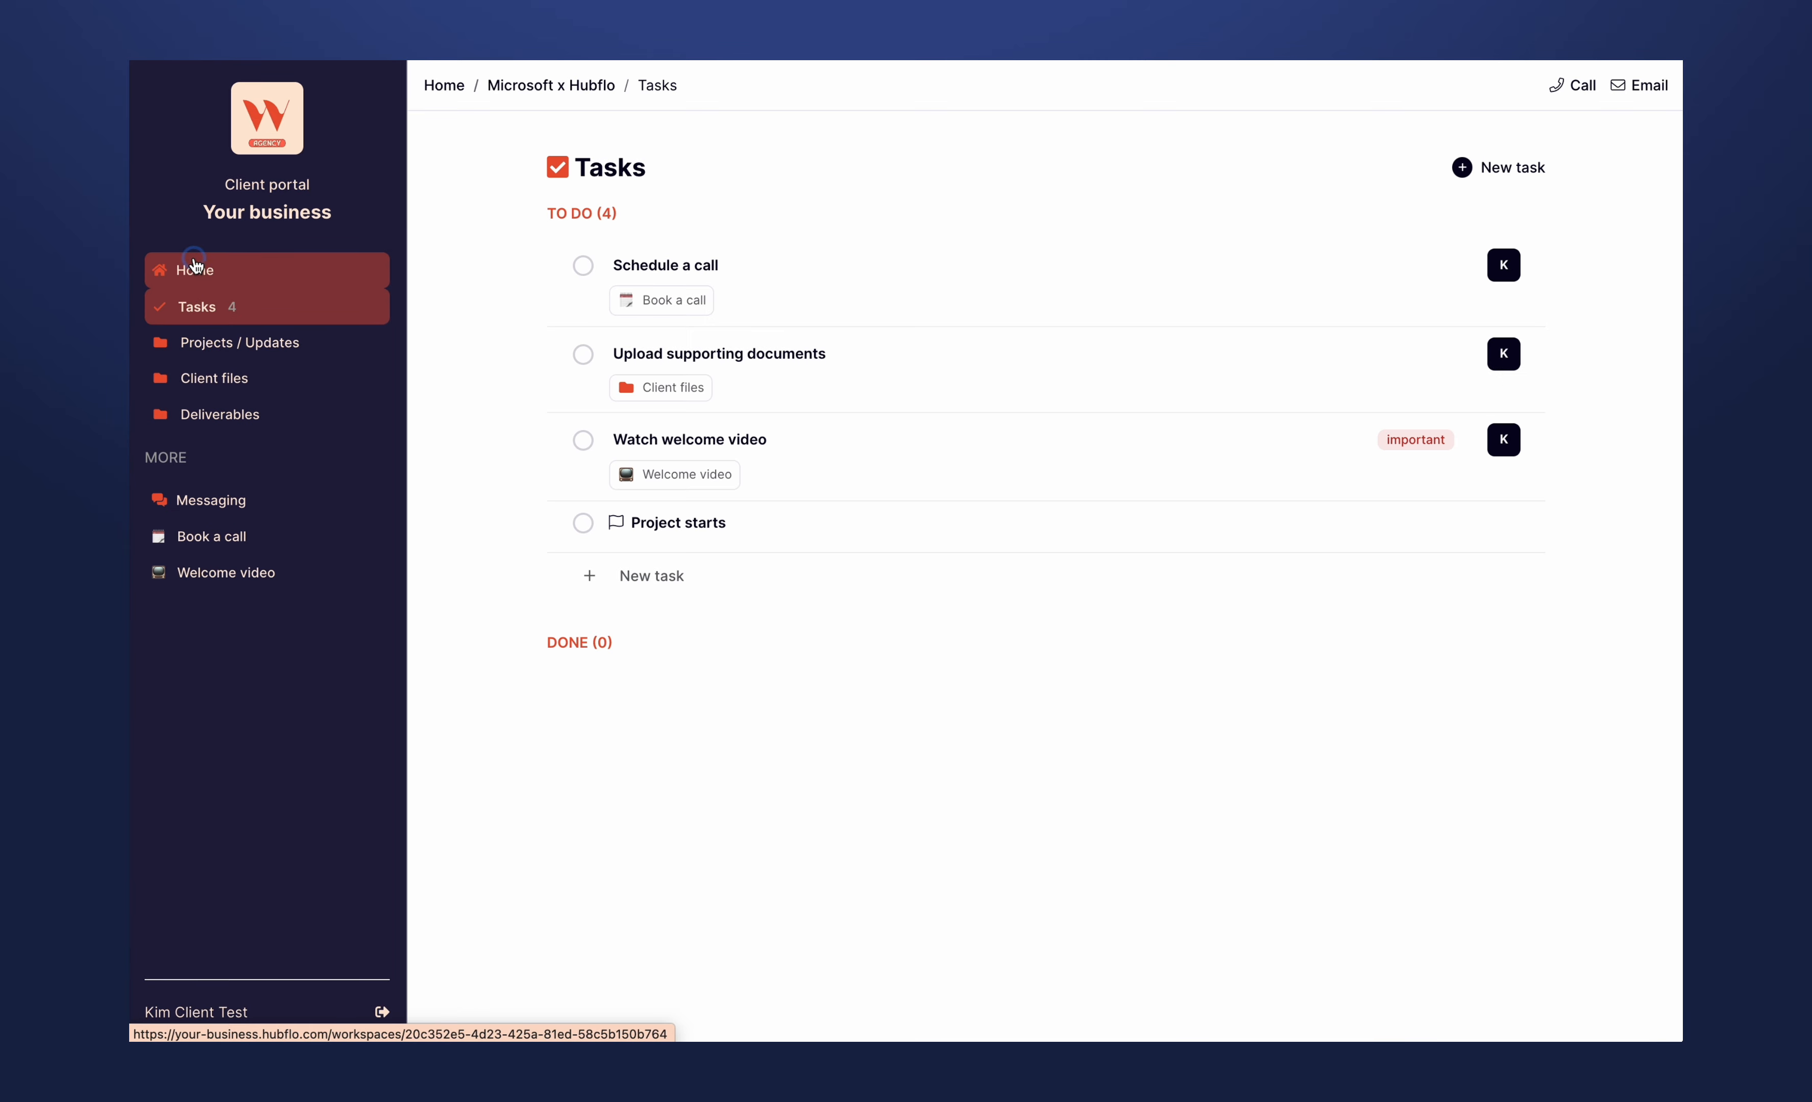
{"action": "left_click", "coordinate": [219, 280]}
{"action": "scroll", "coordinate": [526, 574], "scroll_direction": "down", "scroll_amount": 6}
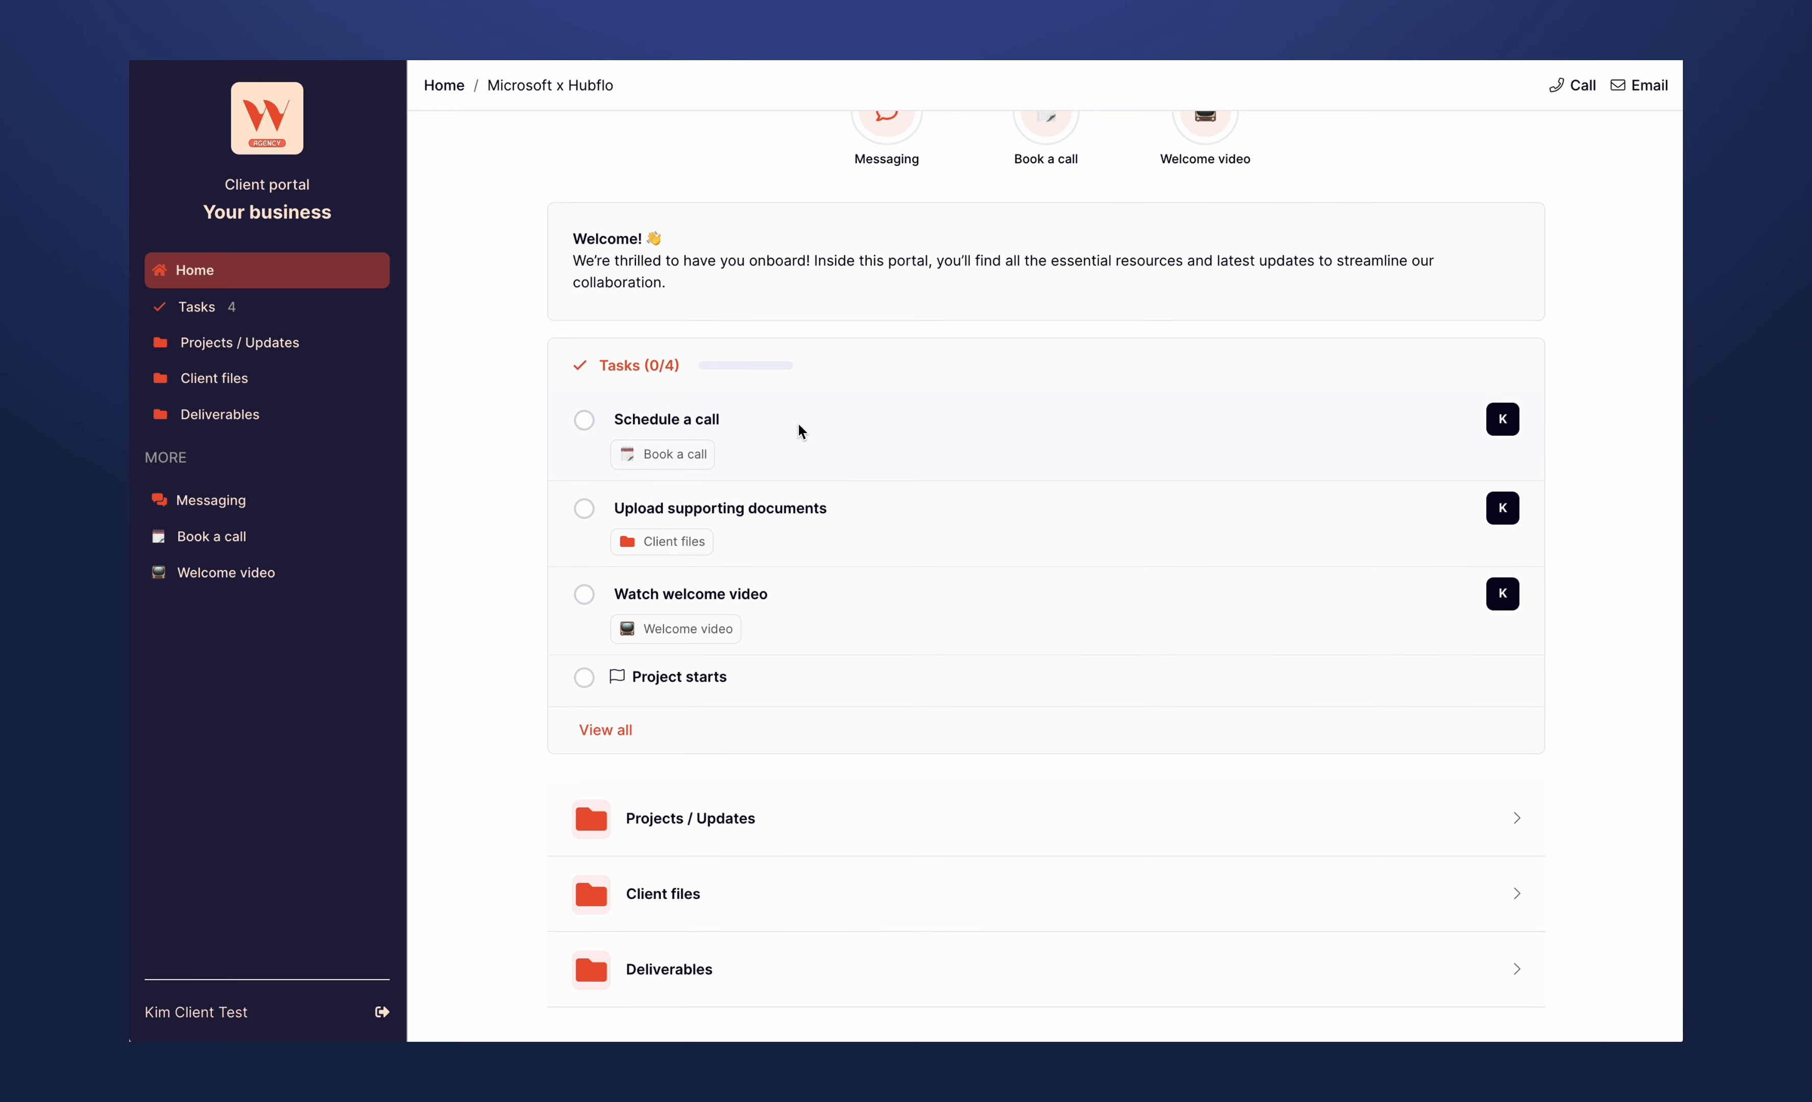
{"action": "left_click", "coordinate": [697, 814]}
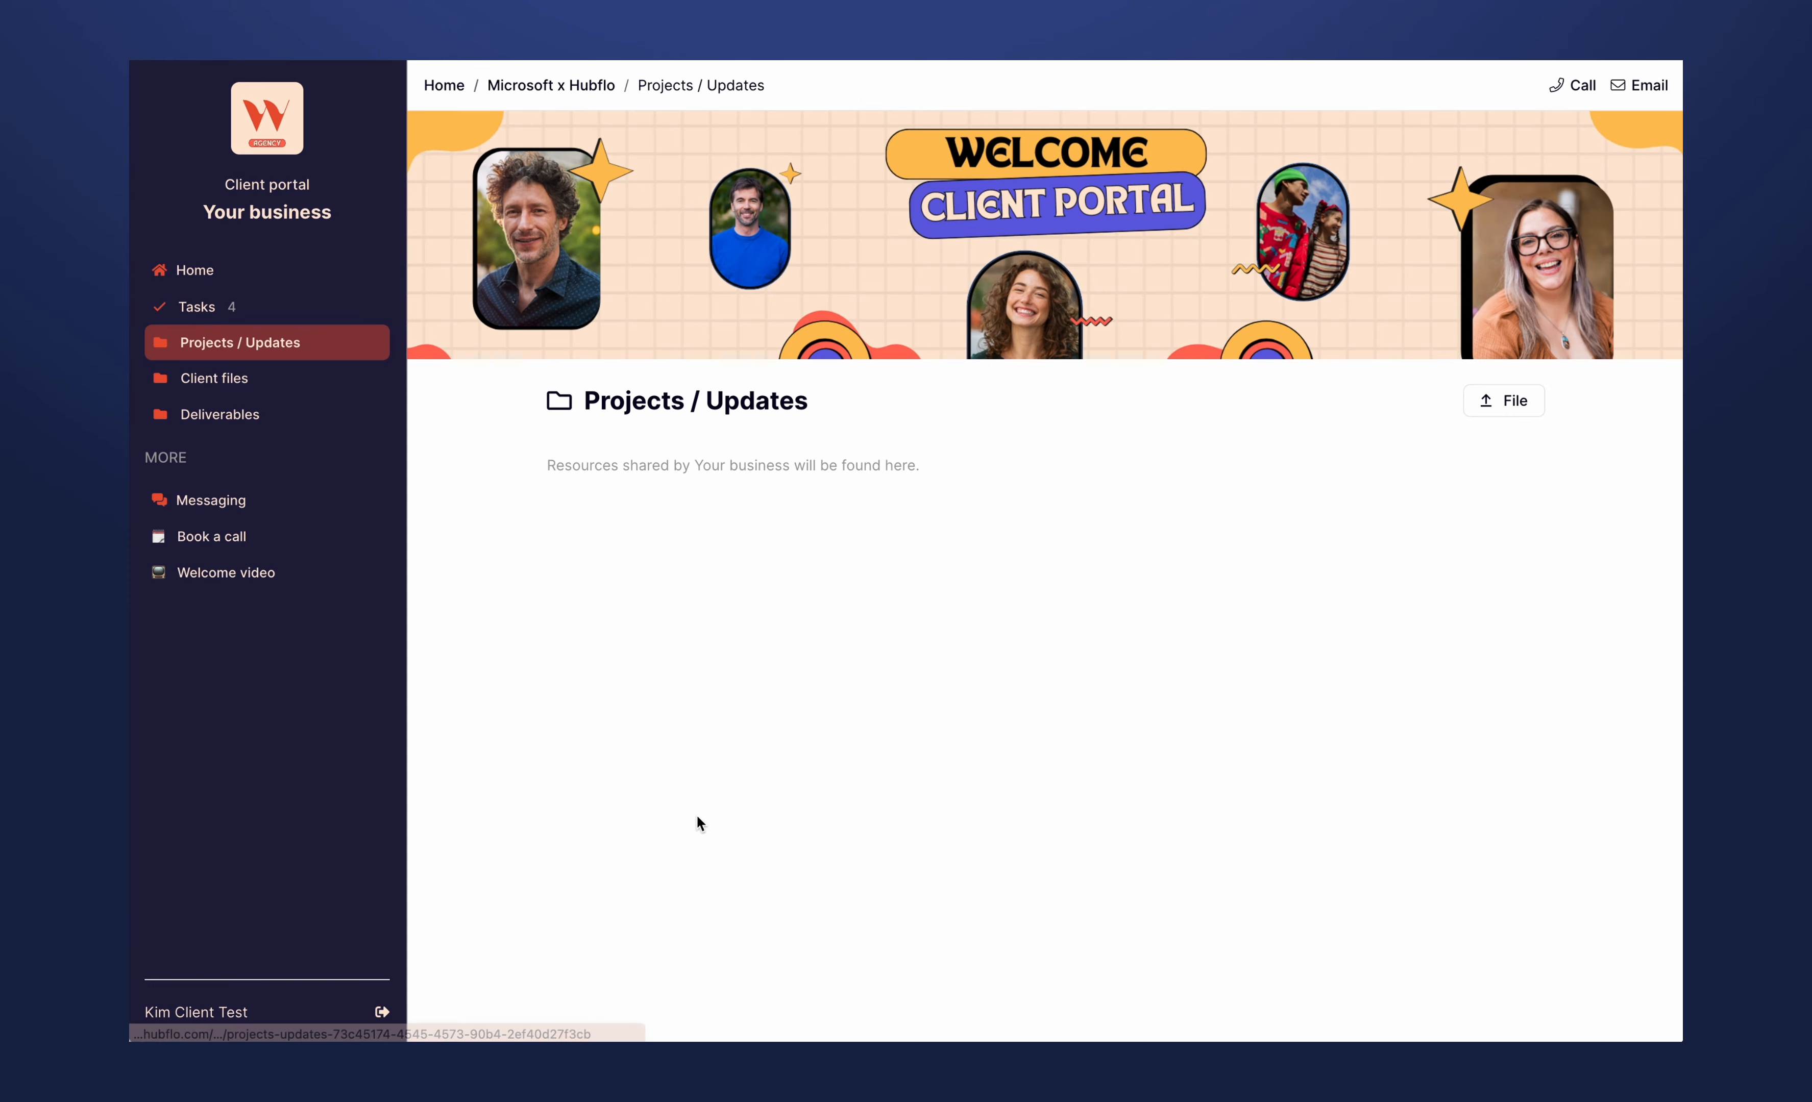
{"action": "left_click", "coordinate": [214, 381]}
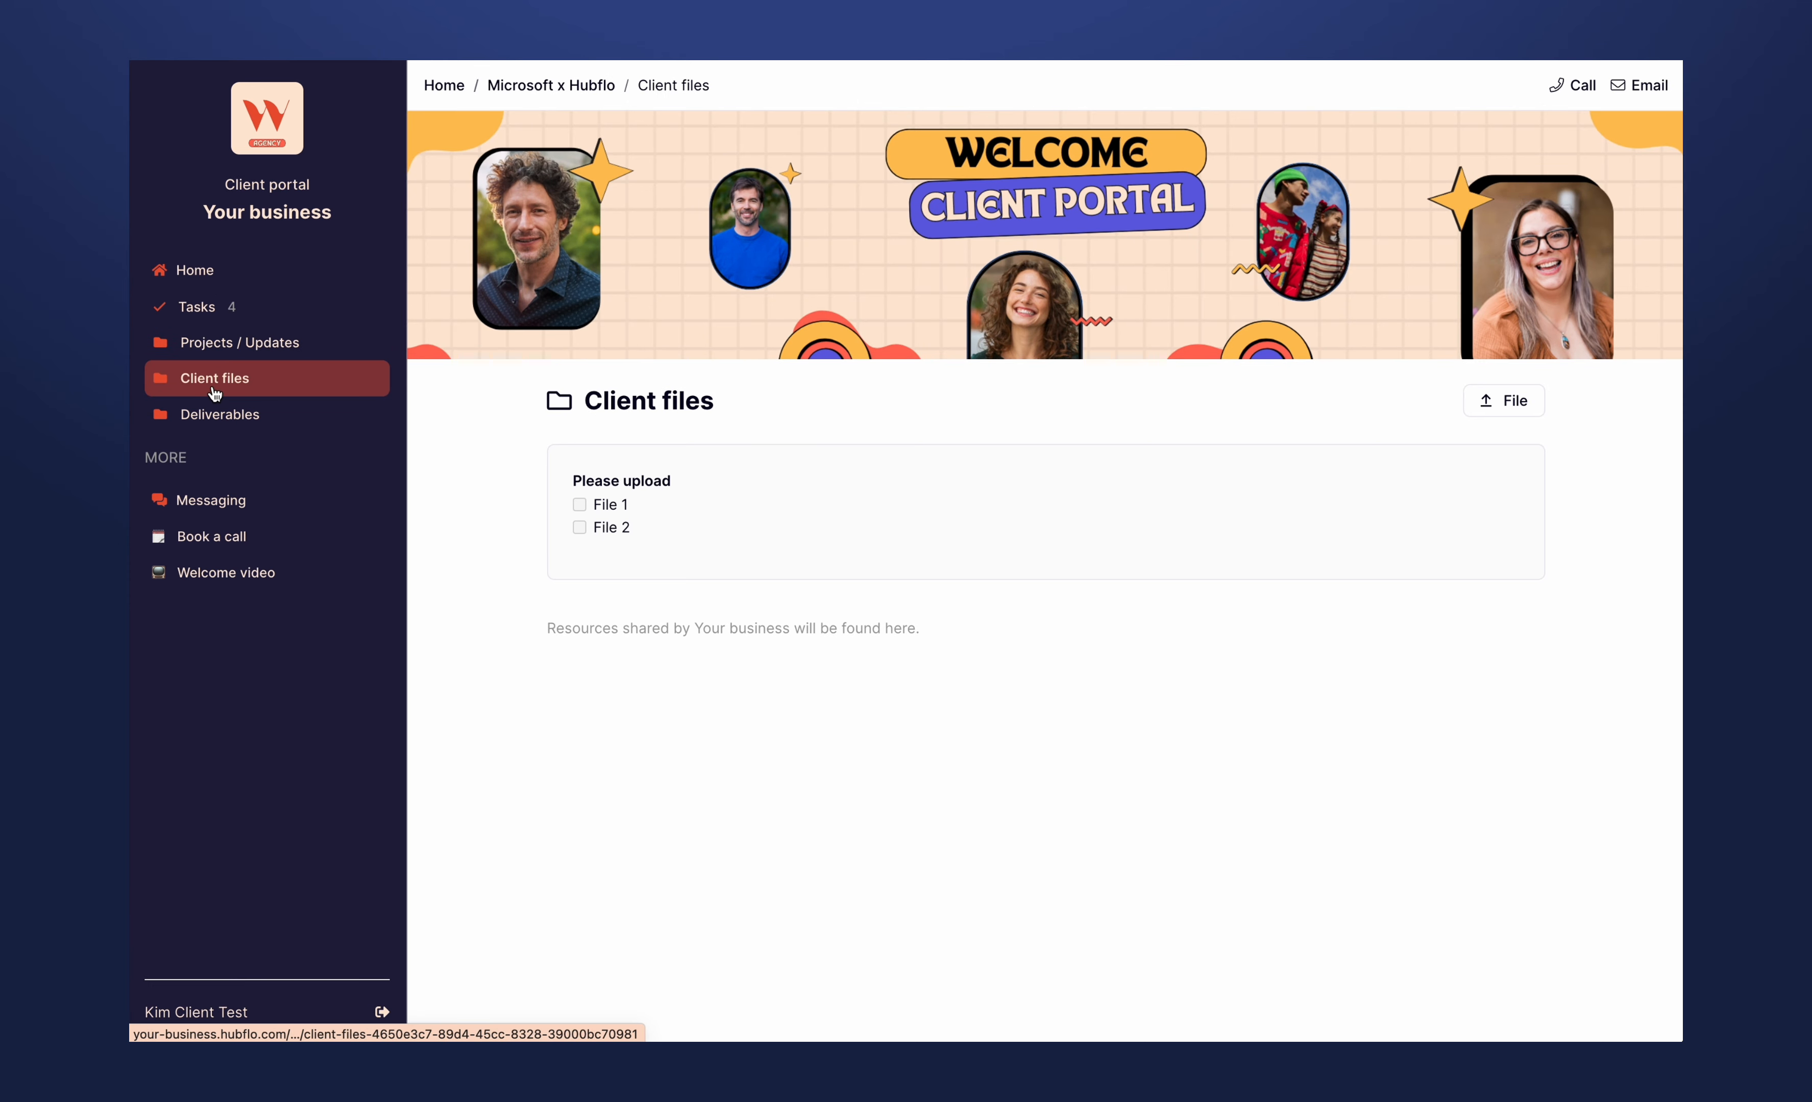
{"action": "left_click", "coordinate": [237, 417]}
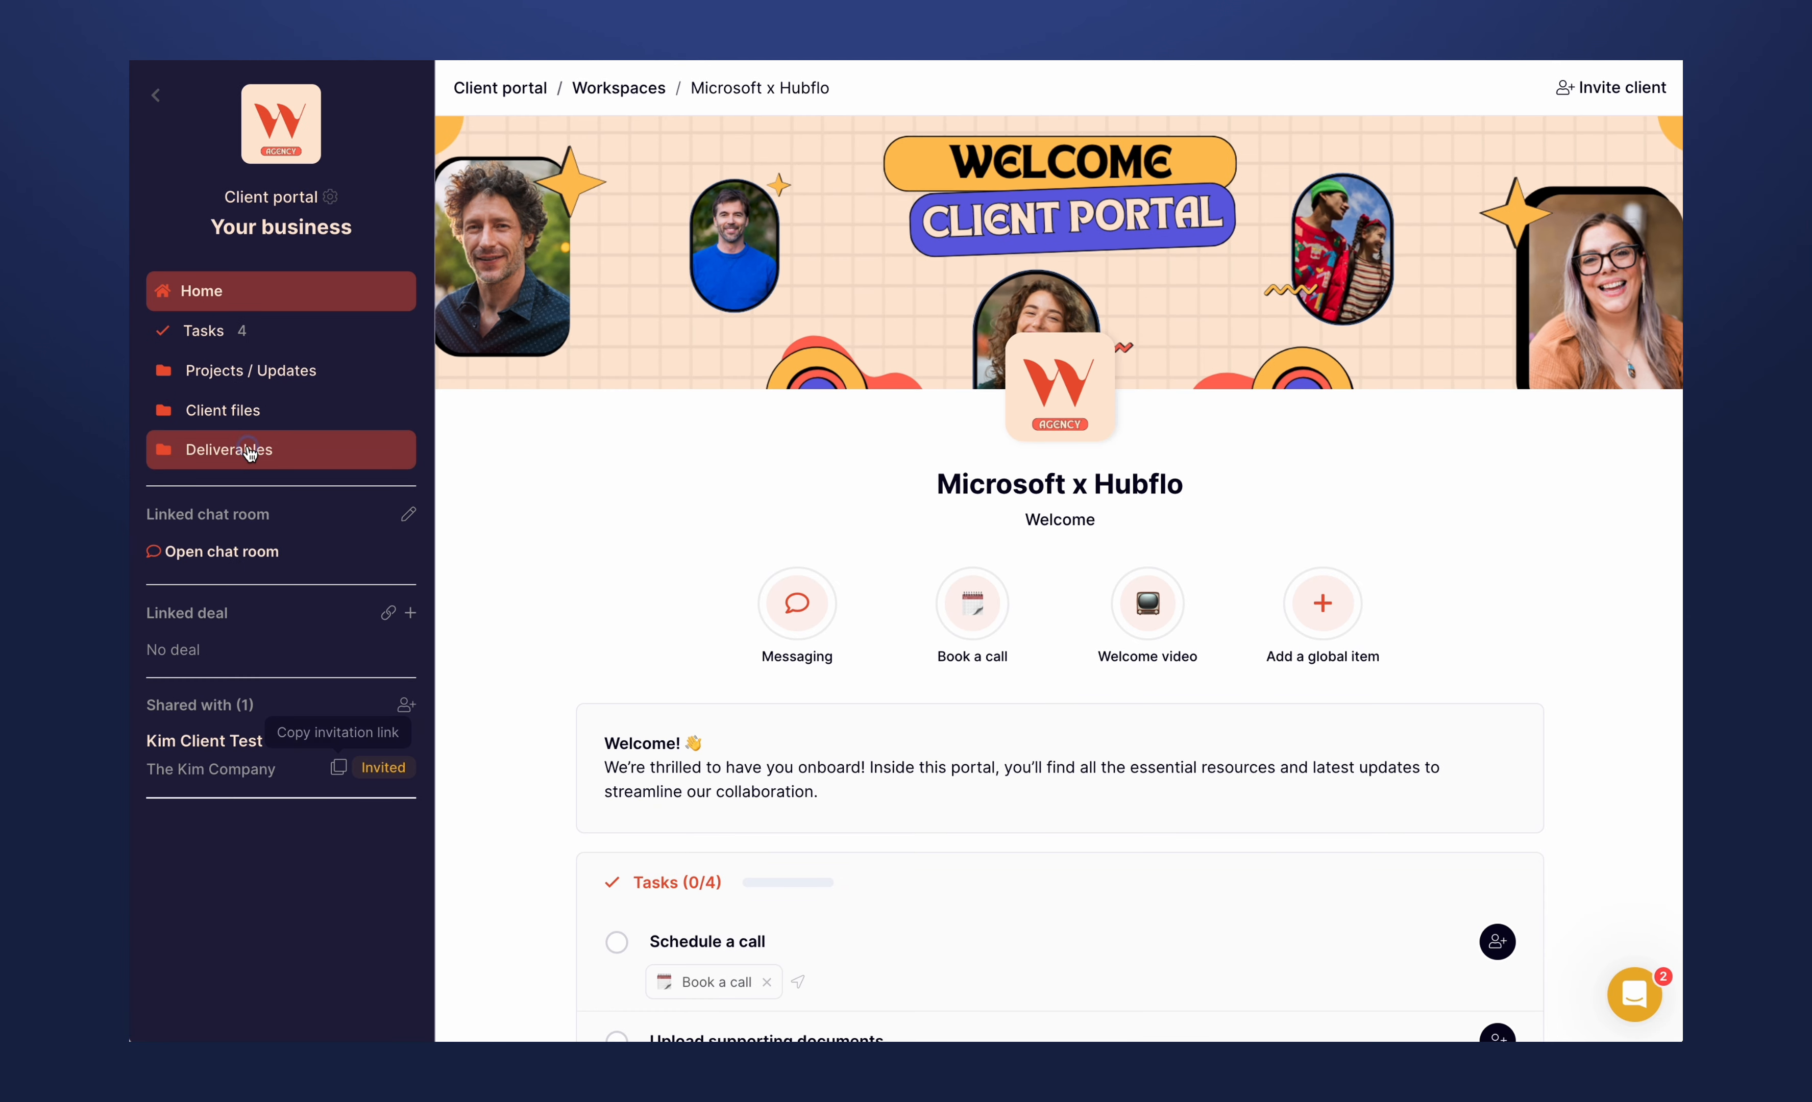
- In the business-side workspace, lock the Deliverables folder and its subfolders so clients cannot add files
{"action": "left_click", "coordinate": [249, 451]}
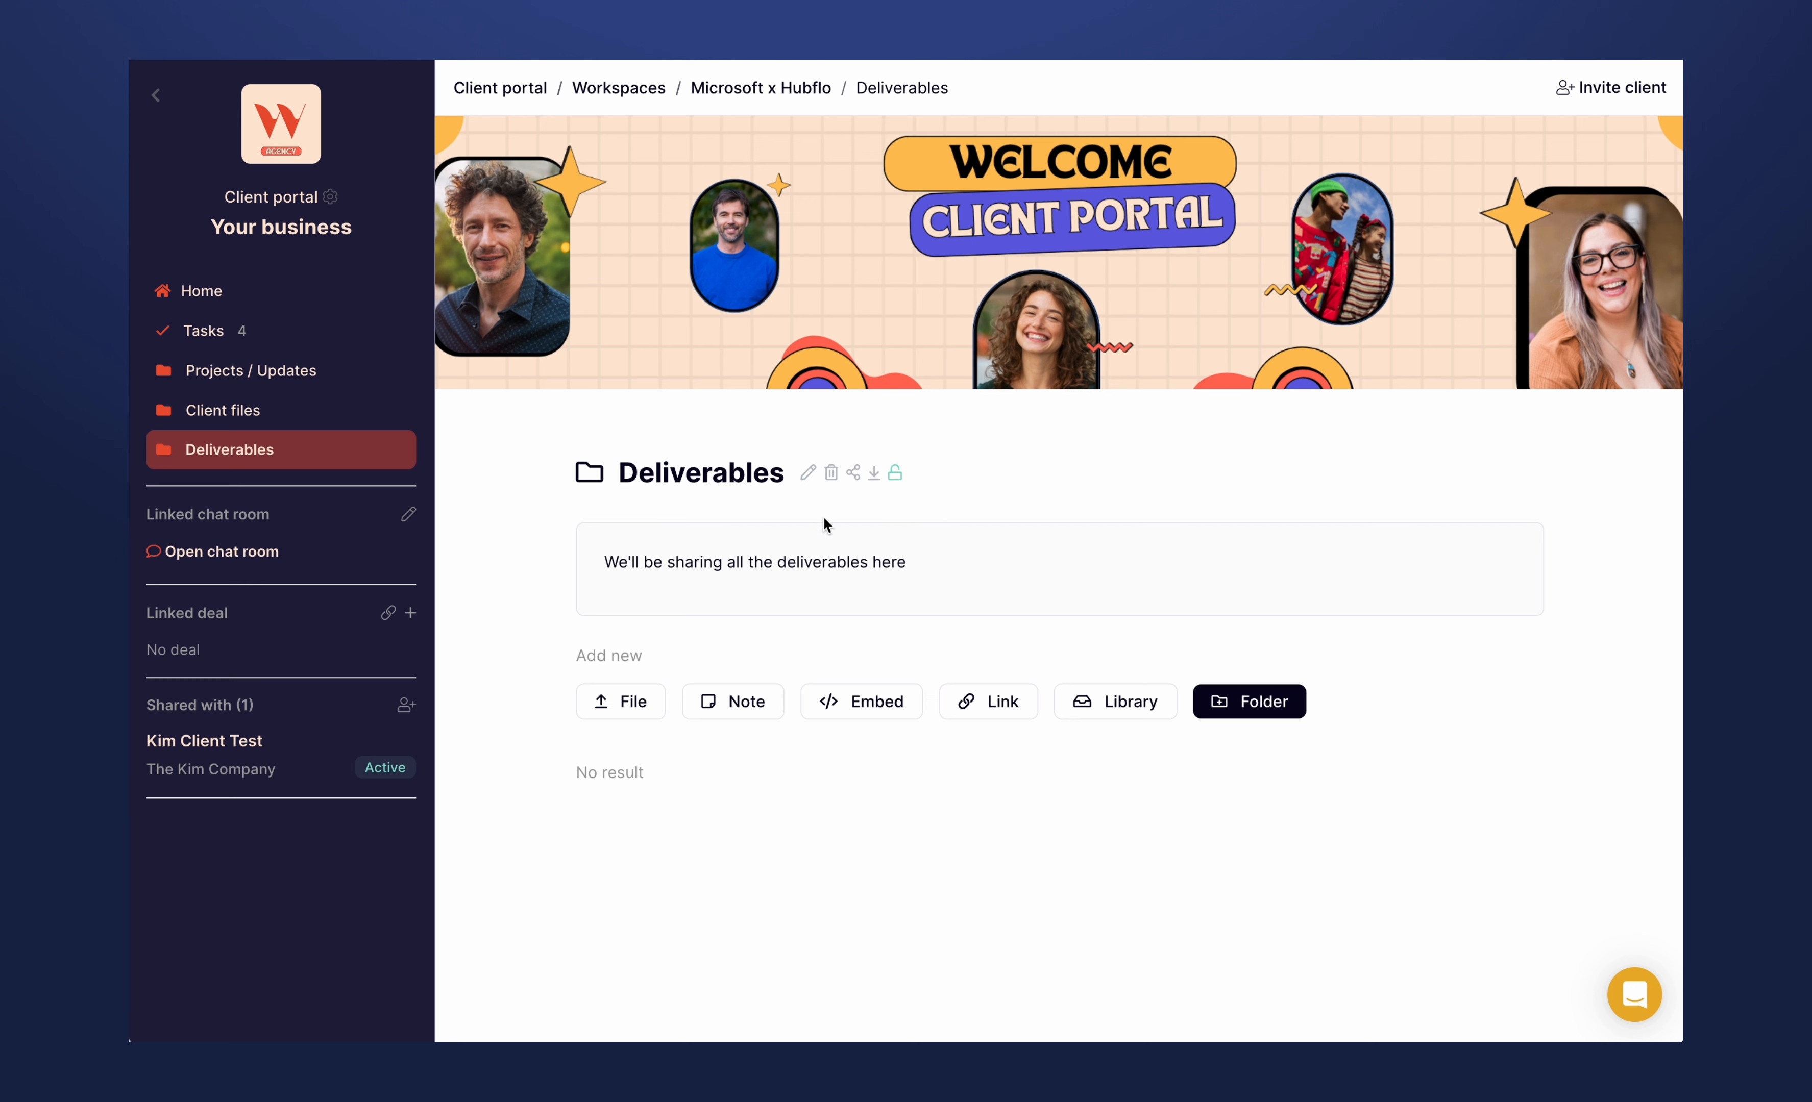
{"action": "left_click", "coordinate": [894, 476]}
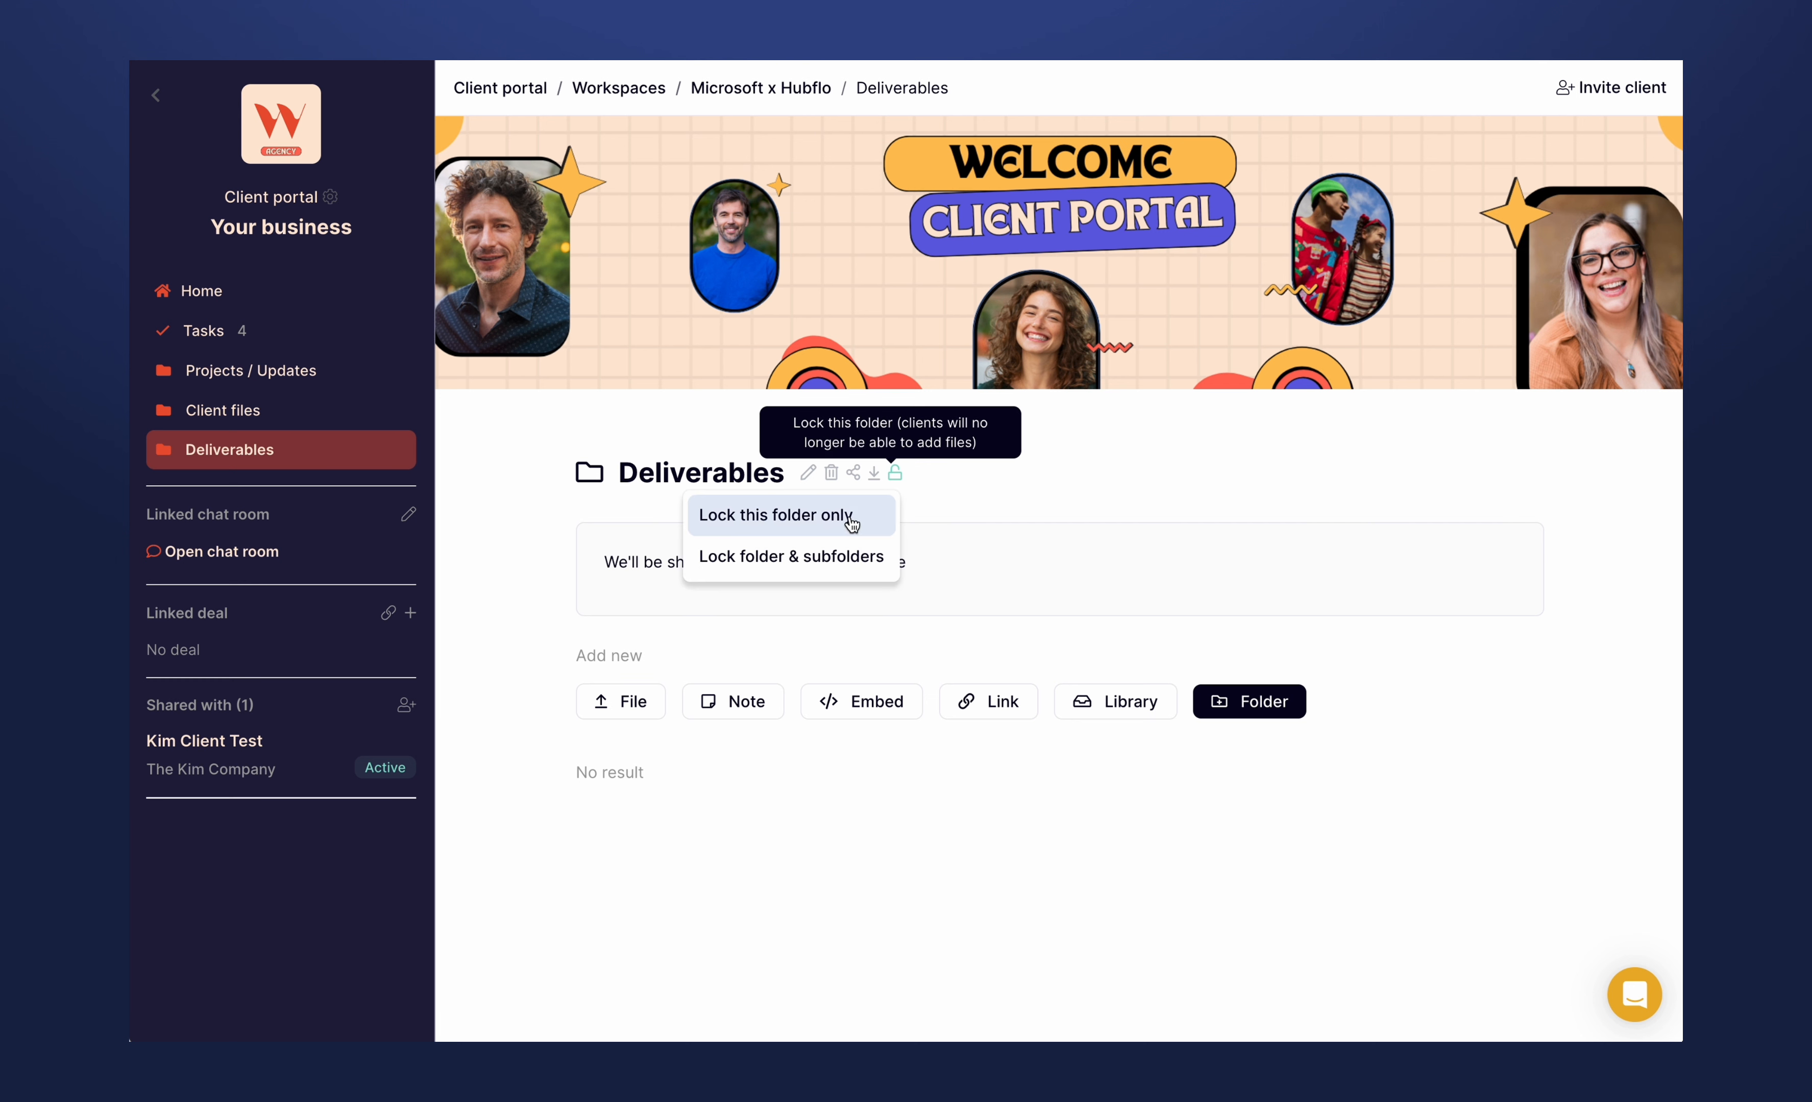
{"action": "left_click", "coordinate": [790, 556]}
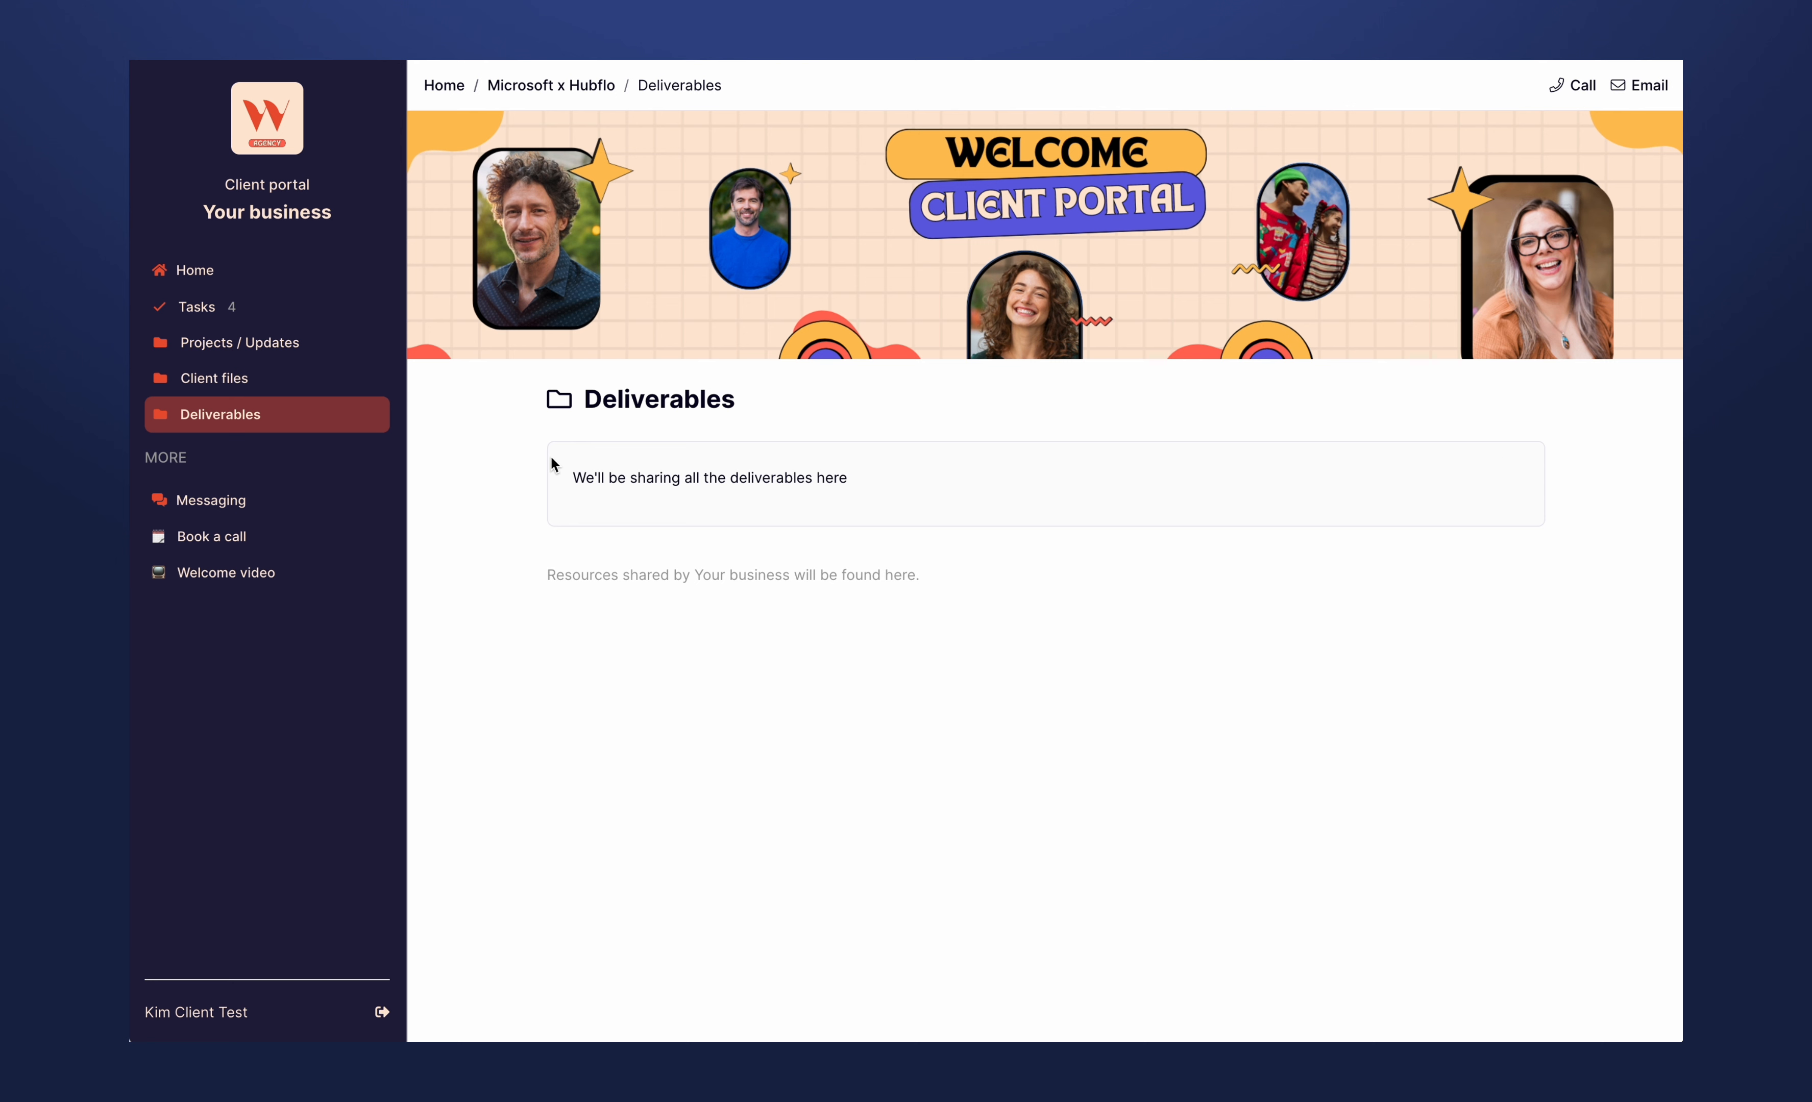
- In the client's portal view, check the upload sources for Client files without uploading, and revisit Projects / Updates and the home page
{"action": "left_click", "coordinate": [229, 379]}
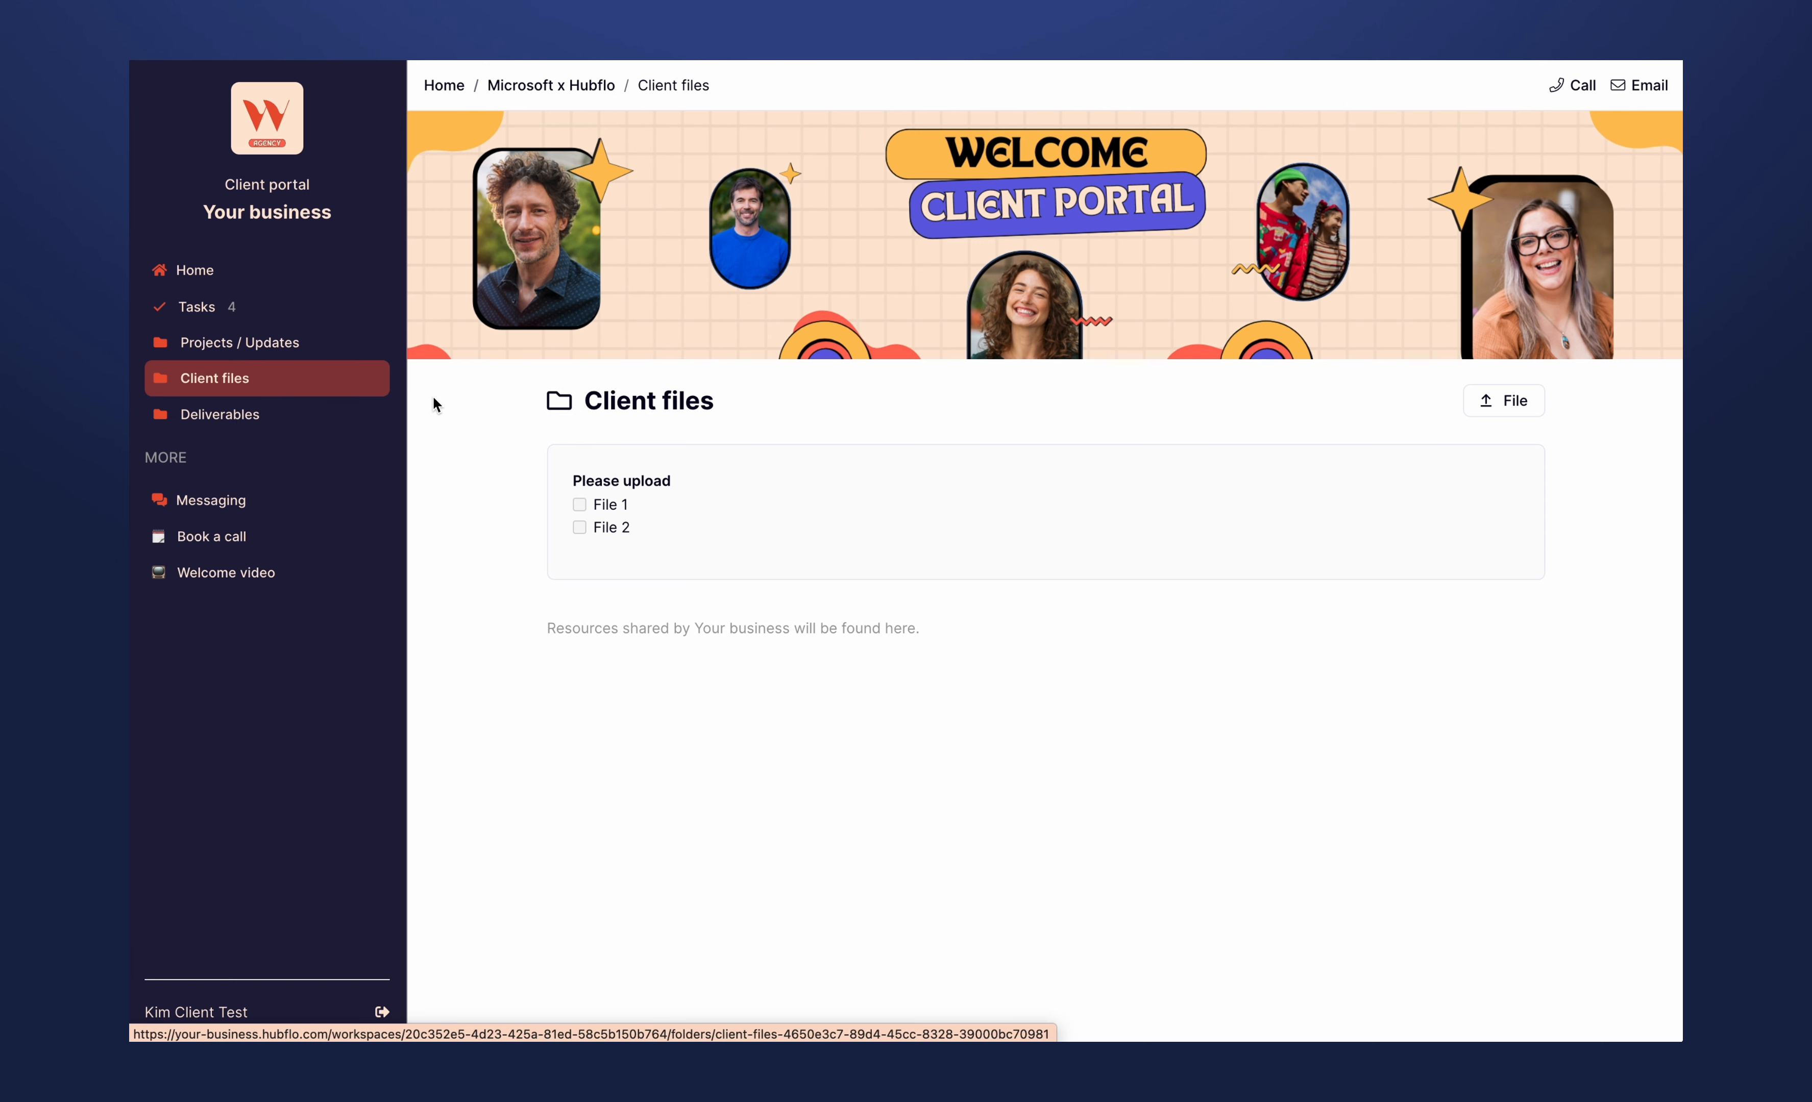
{"action": "left_click", "coordinate": [1518, 400]}
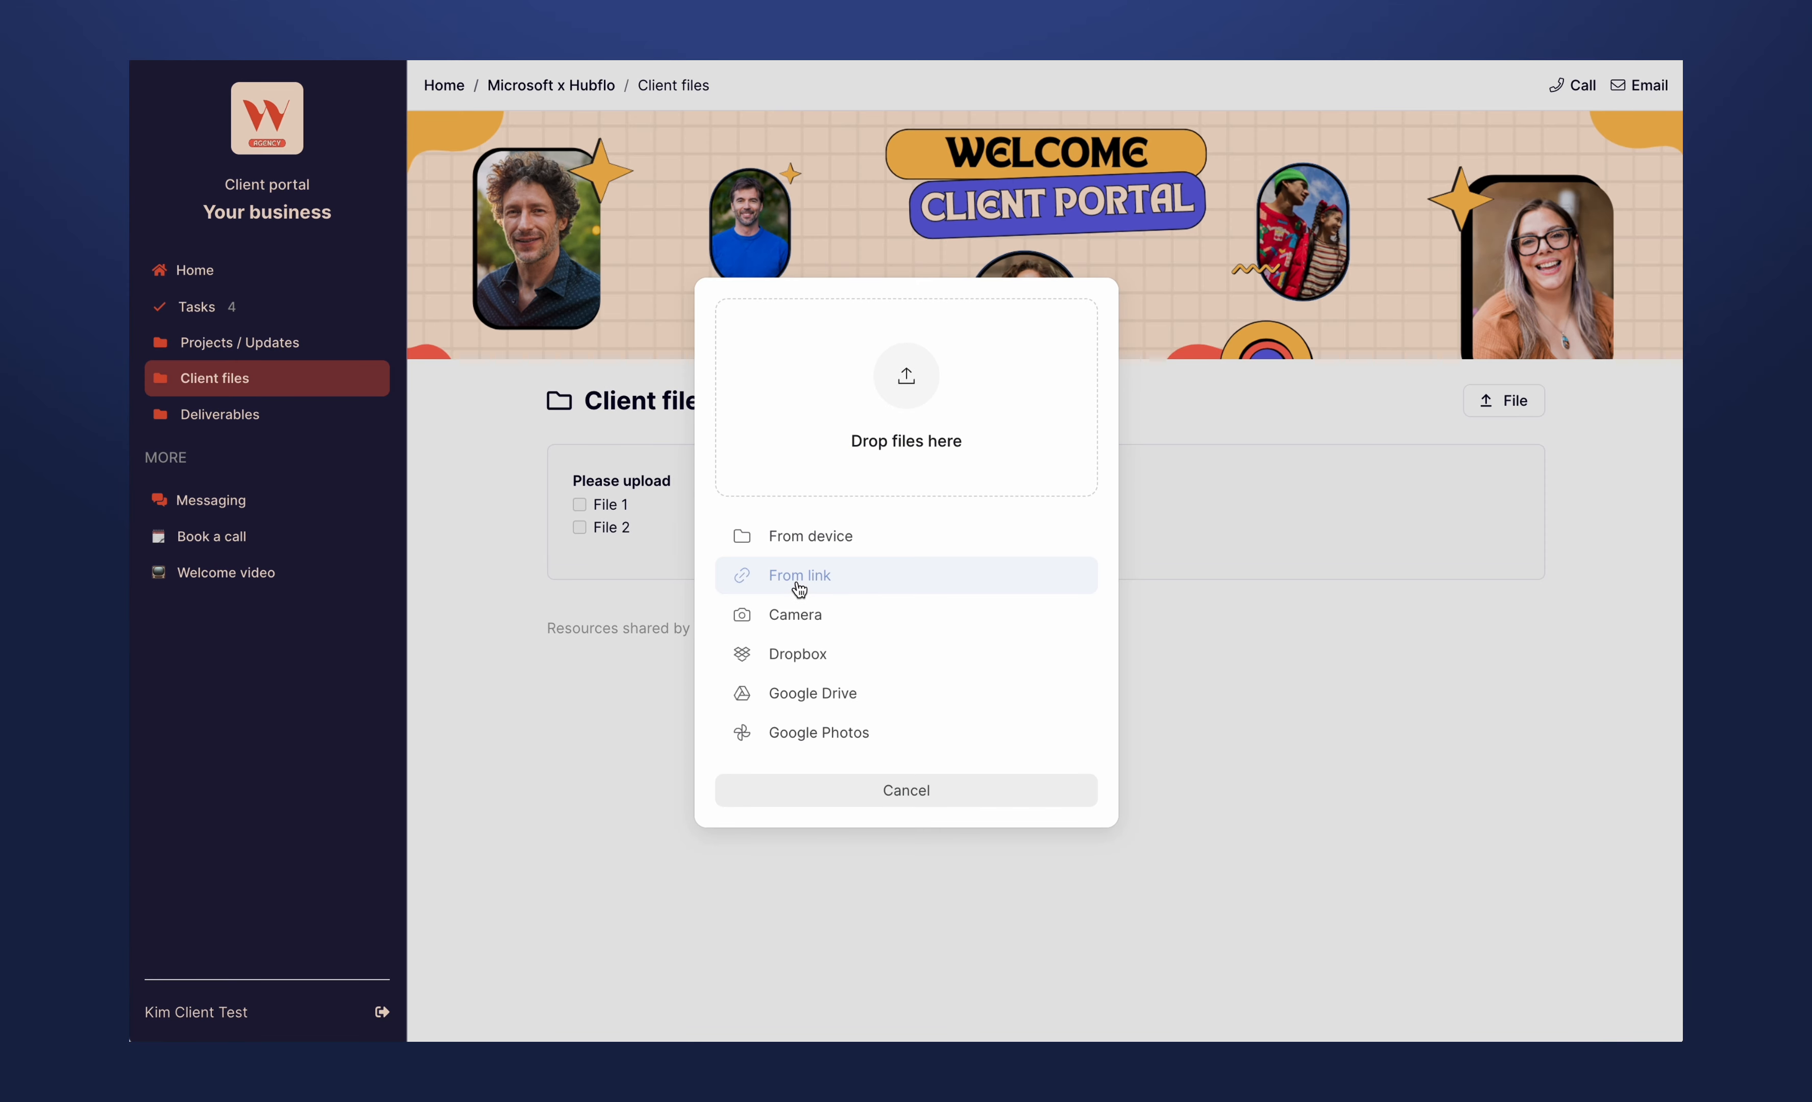
{"action": "left_click", "coordinate": [864, 792]}
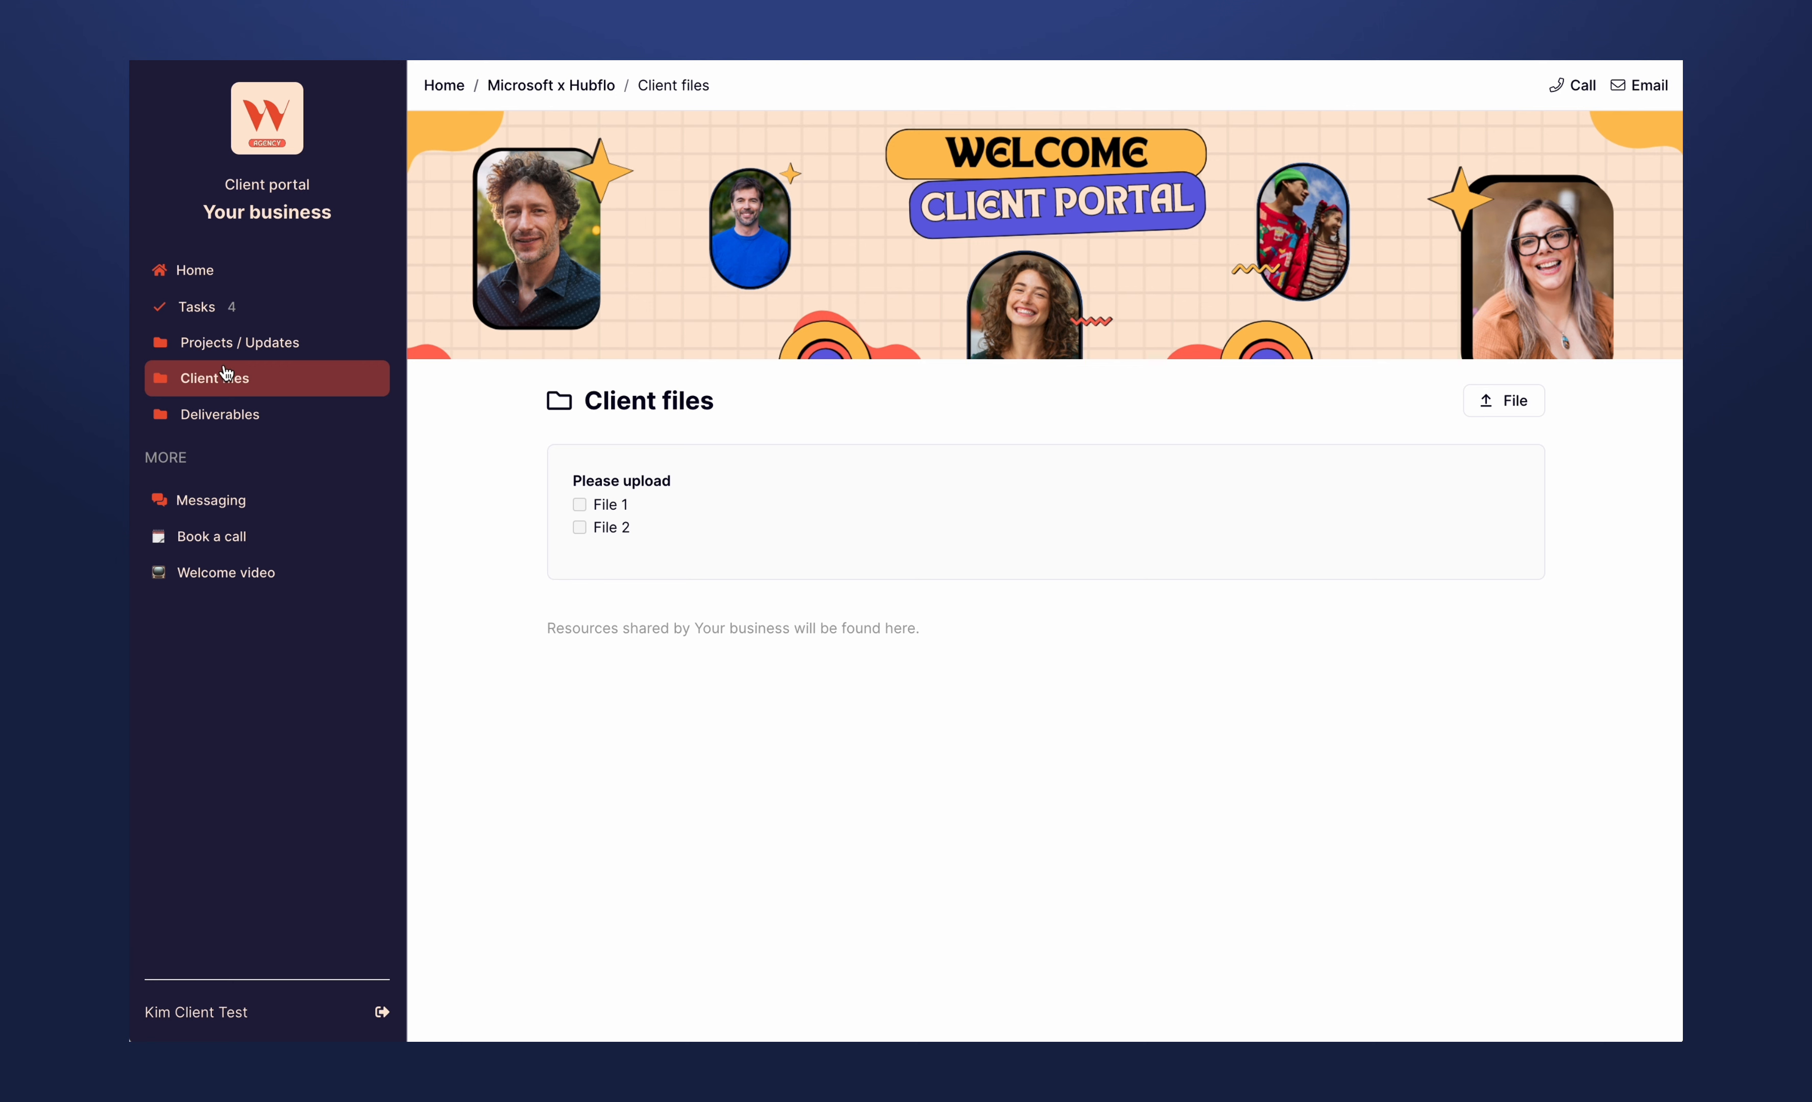
{"action": "left_click", "coordinate": [222, 349]}
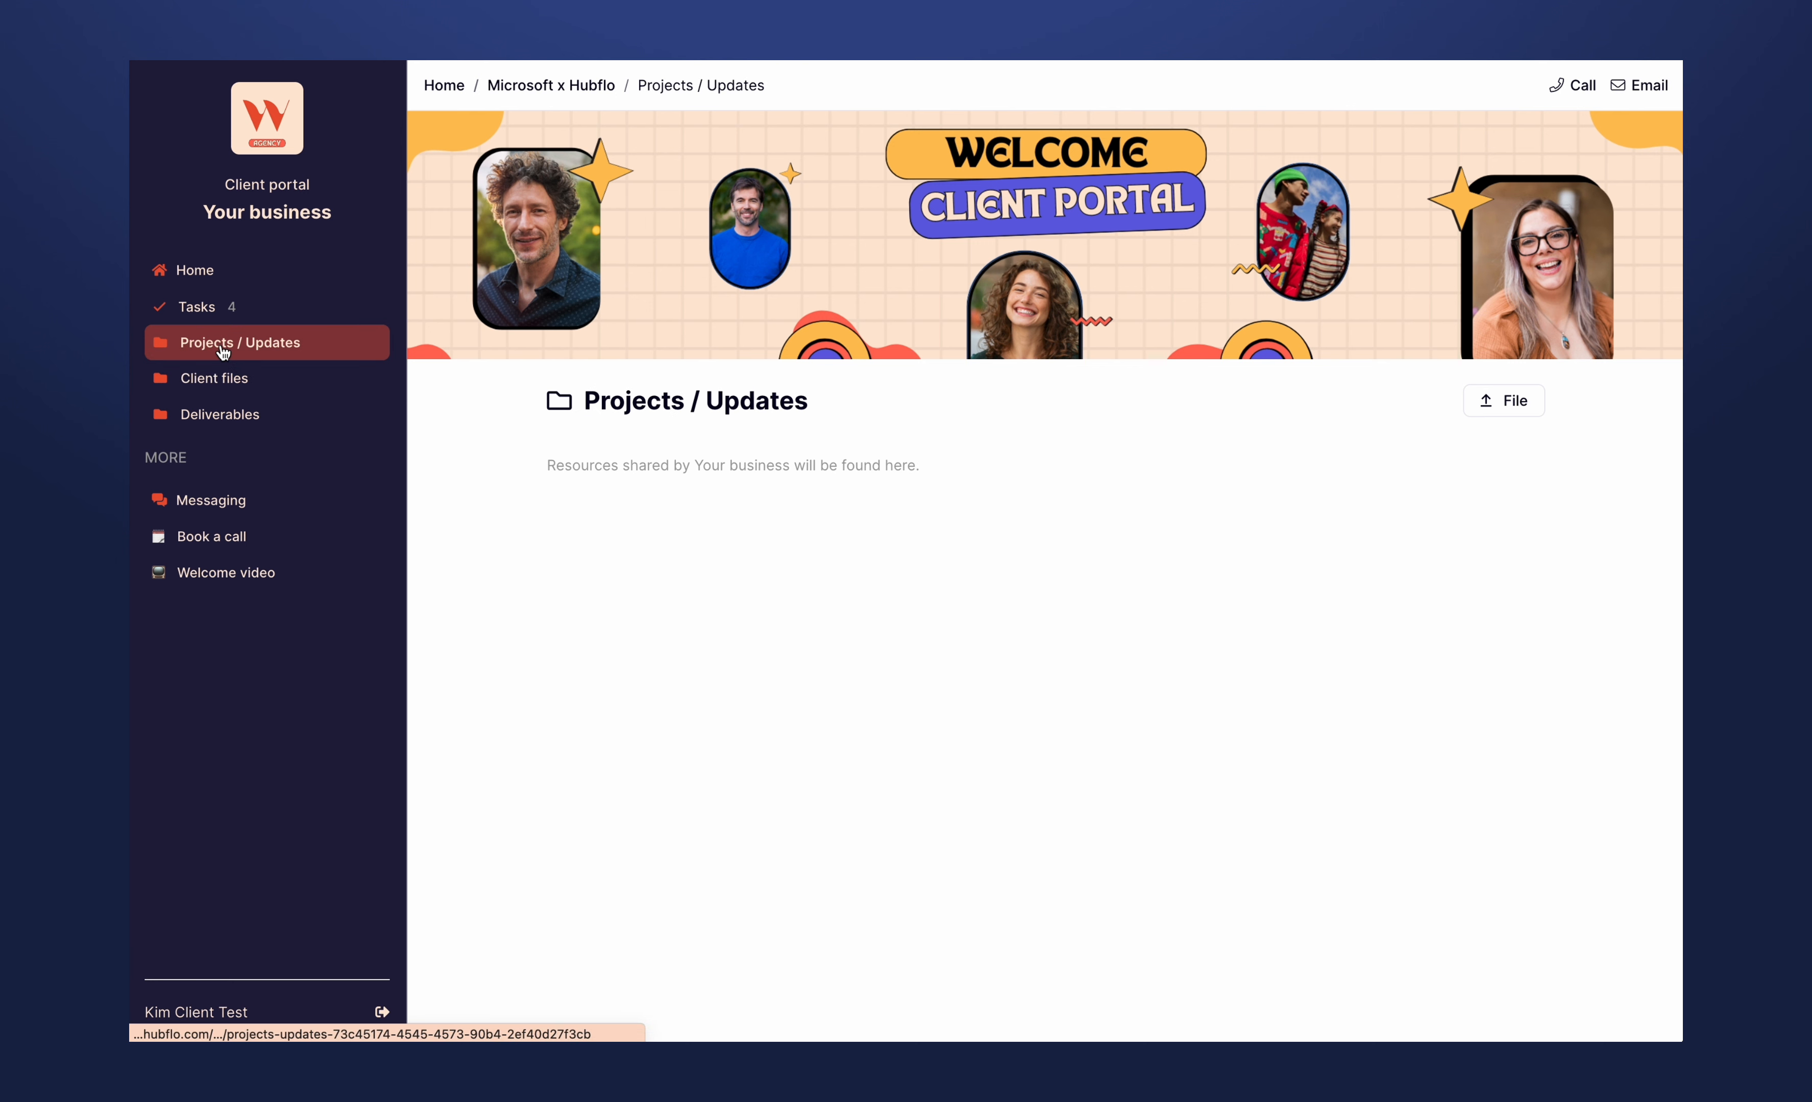
{"action": "left_click", "coordinate": [204, 275]}
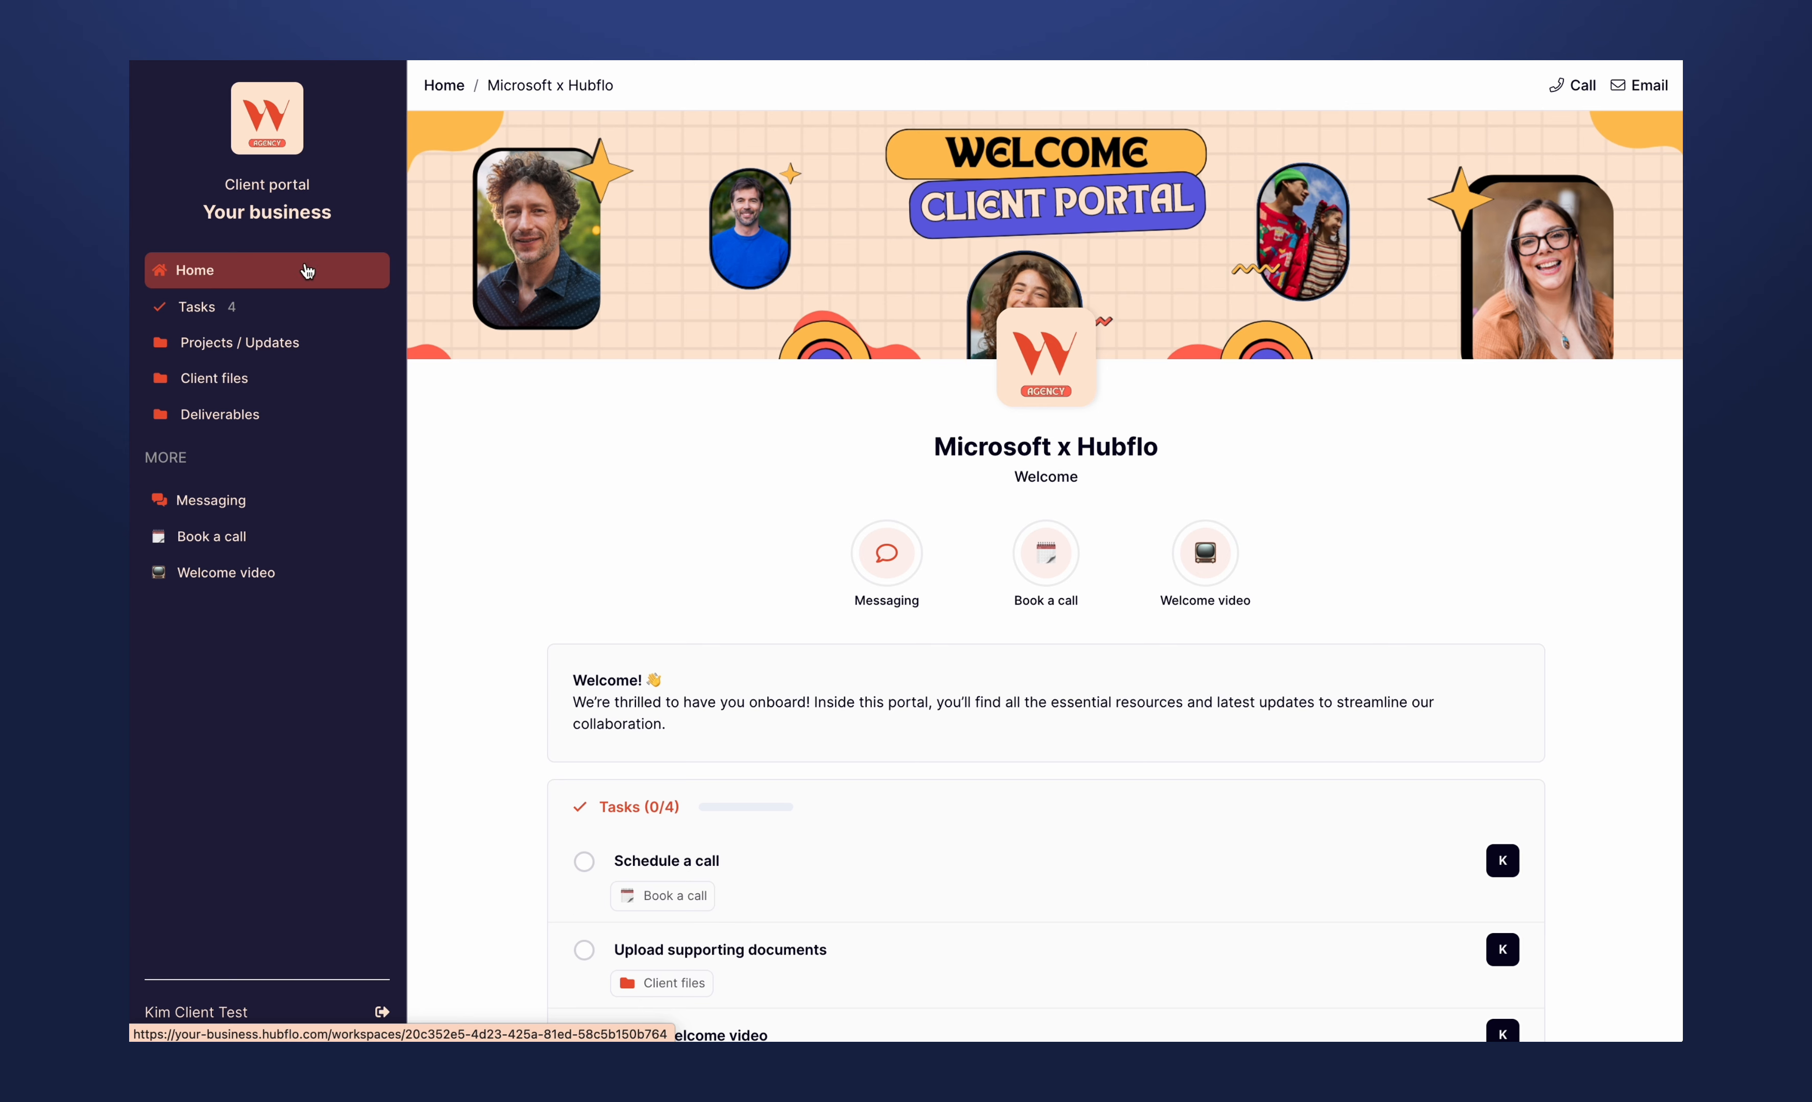
- Preview the portal home page as an iPhone 14 Pro Max using the browser's developer tools, with more room for the preview
{"action": "right_click", "coordinate": [588, 346]}
{"action": "left_click", "coordinate": [679, 570]}
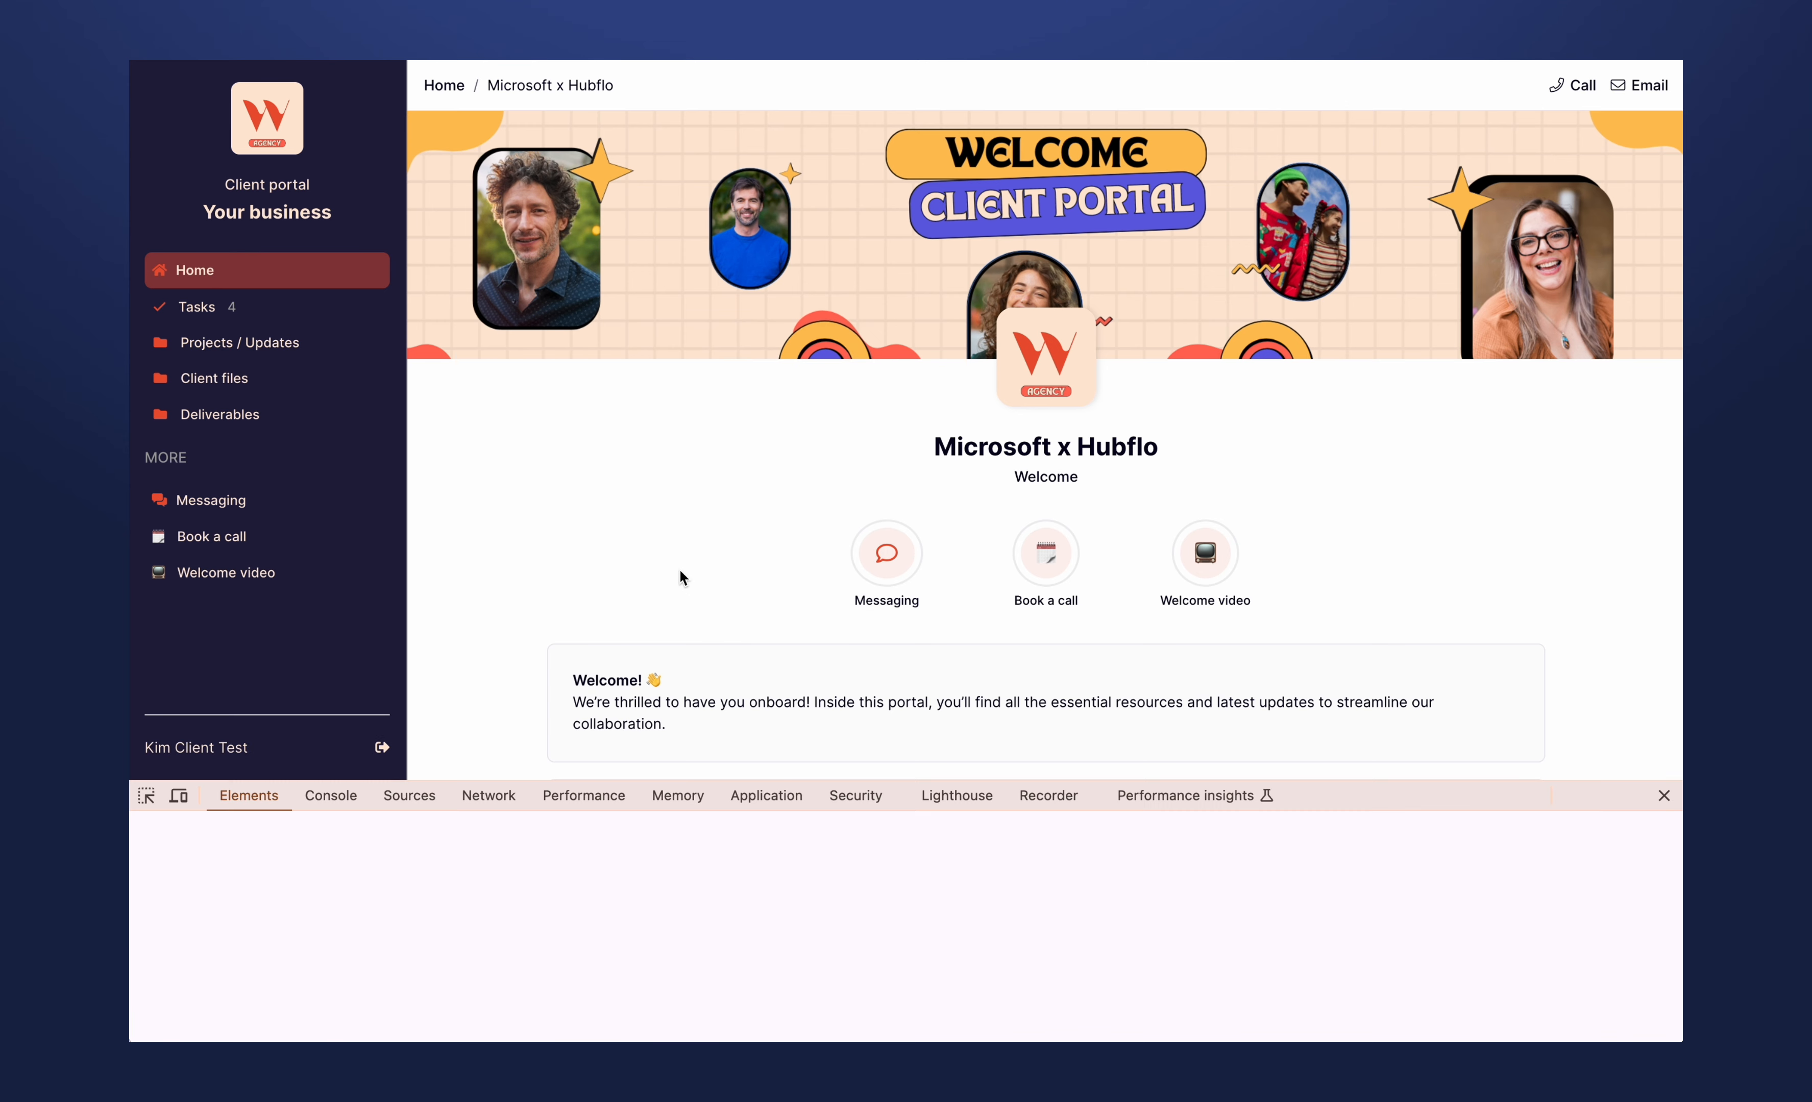
{"action": "left_click", "coordinate": [181, 796]}
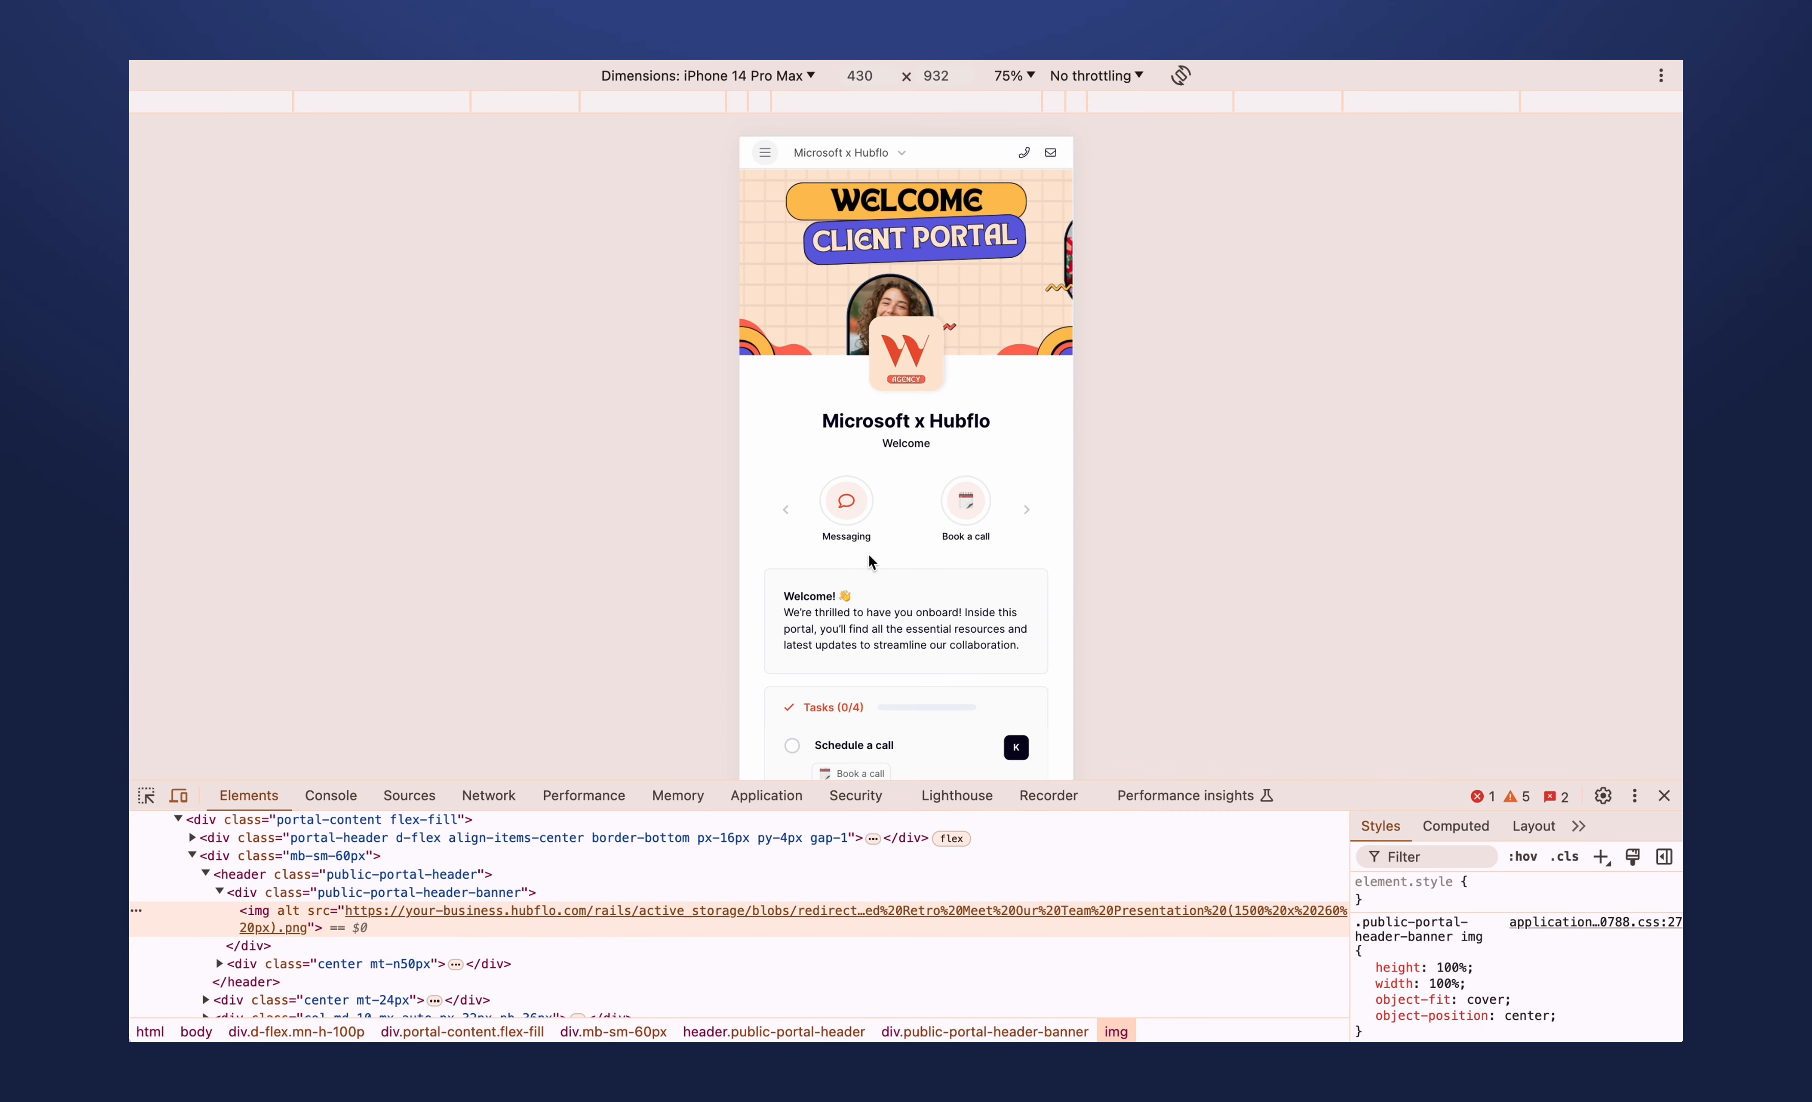
{"action": "left_click_drag", "start_coordinate": [1409, 779], "coordinate": [1408, 911]}
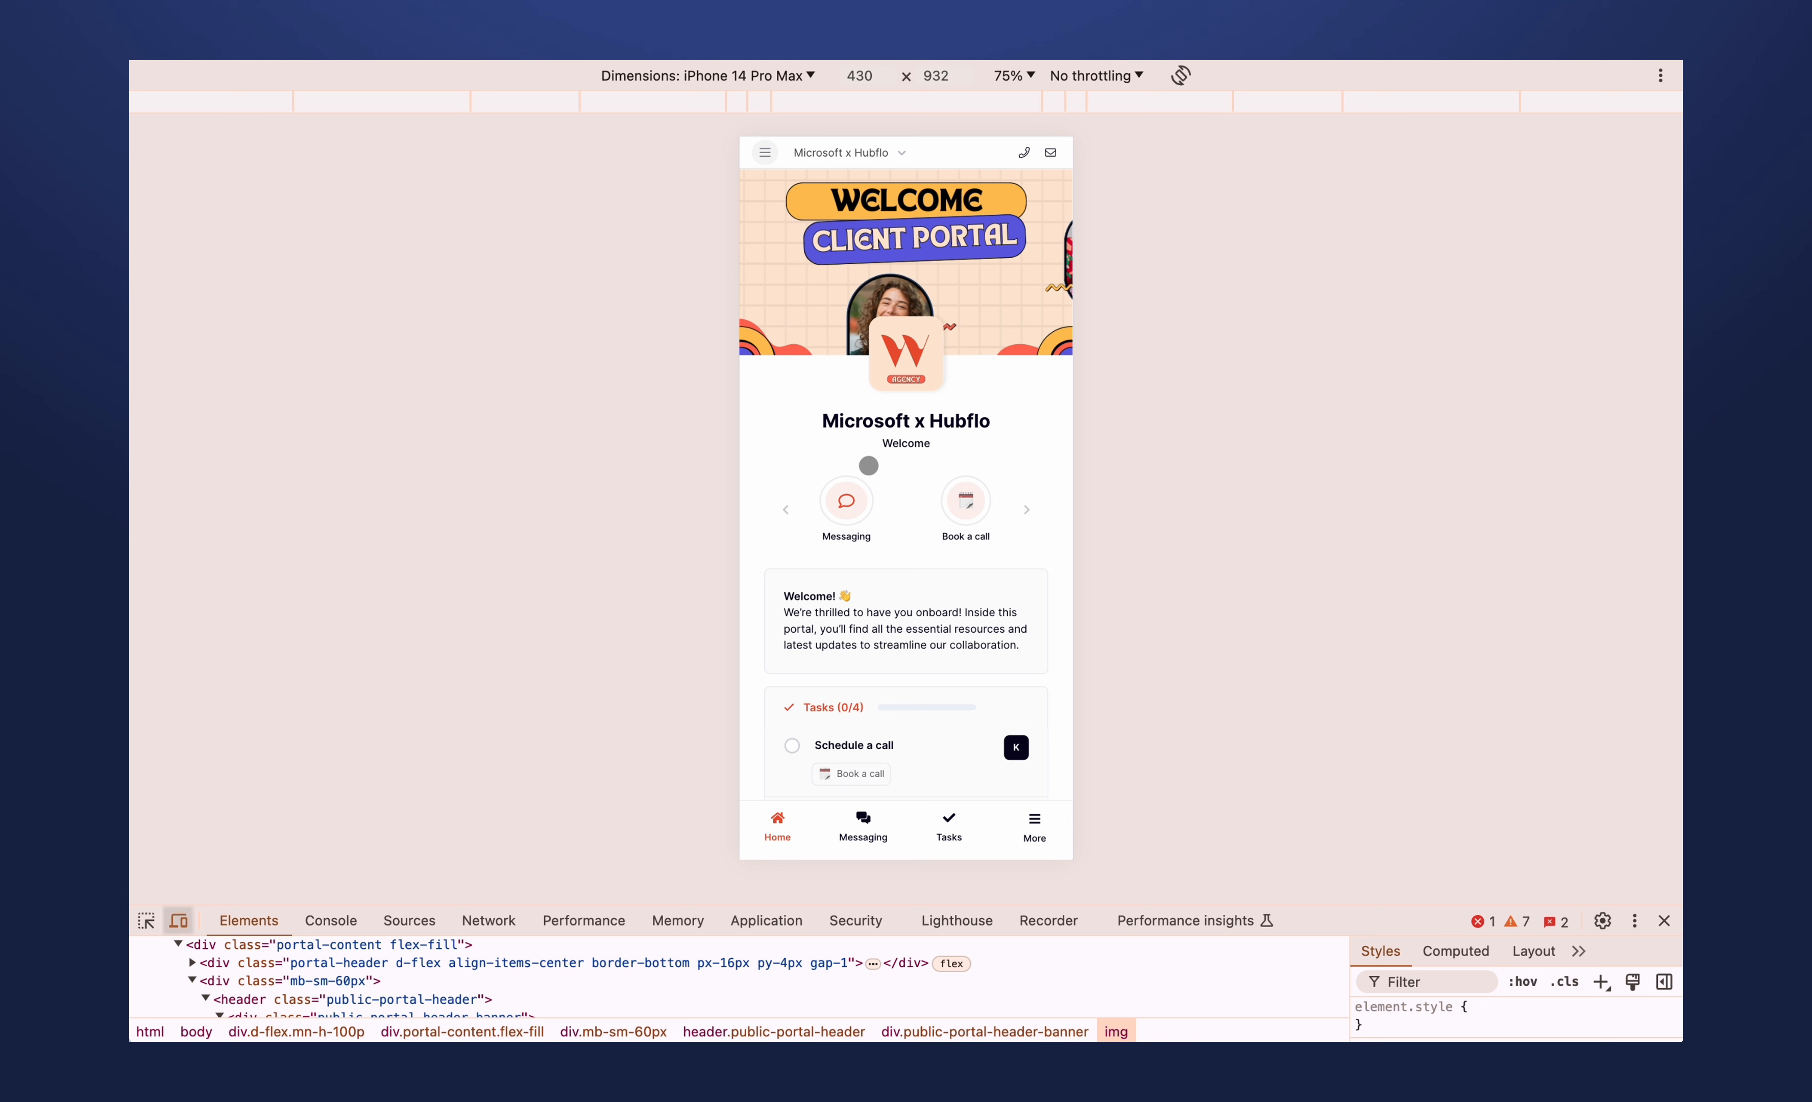
- Inspect the "Upload supporting documents" task in the mobile preview, then return to the desktop layout and close the developer tools
{"action": "scroll", "coordinate": [868, 466], "scroll_direction": "down", "scroll_amount": 5}
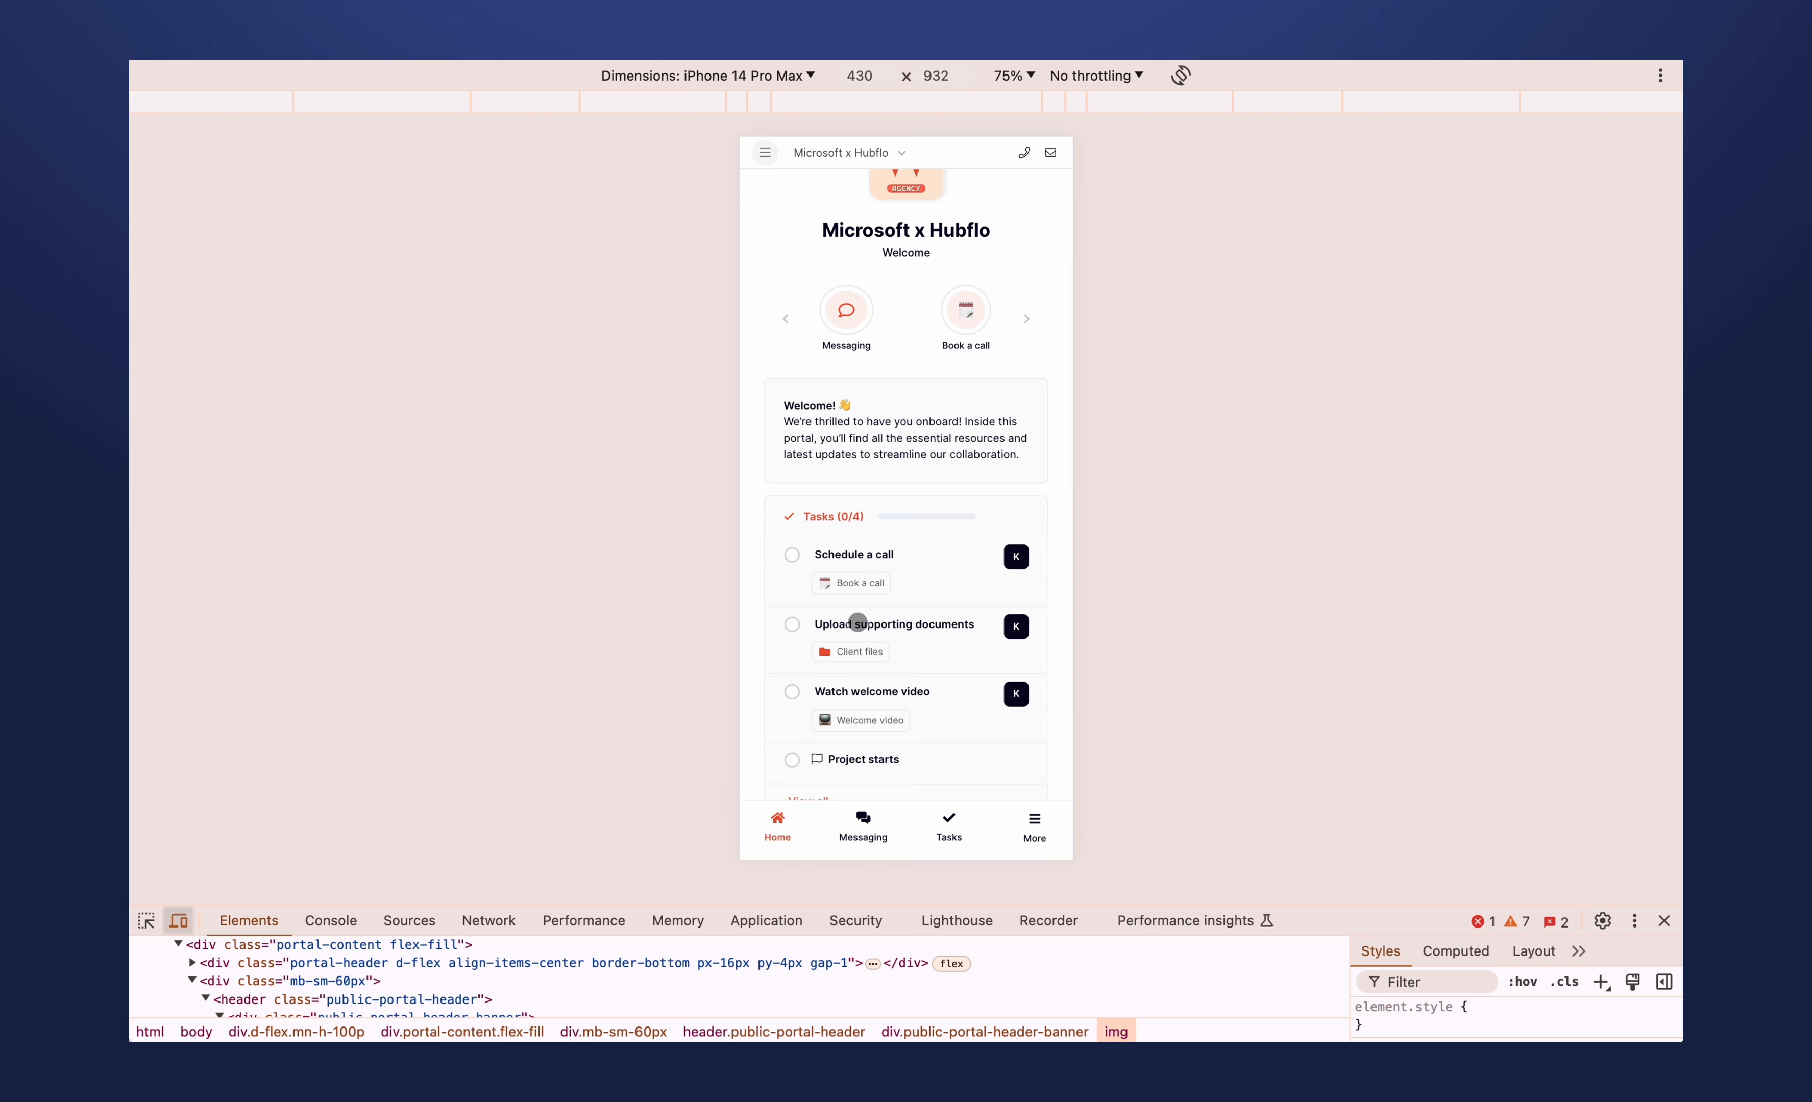
{"action": "left_click", "coordinate": [855, 625]}
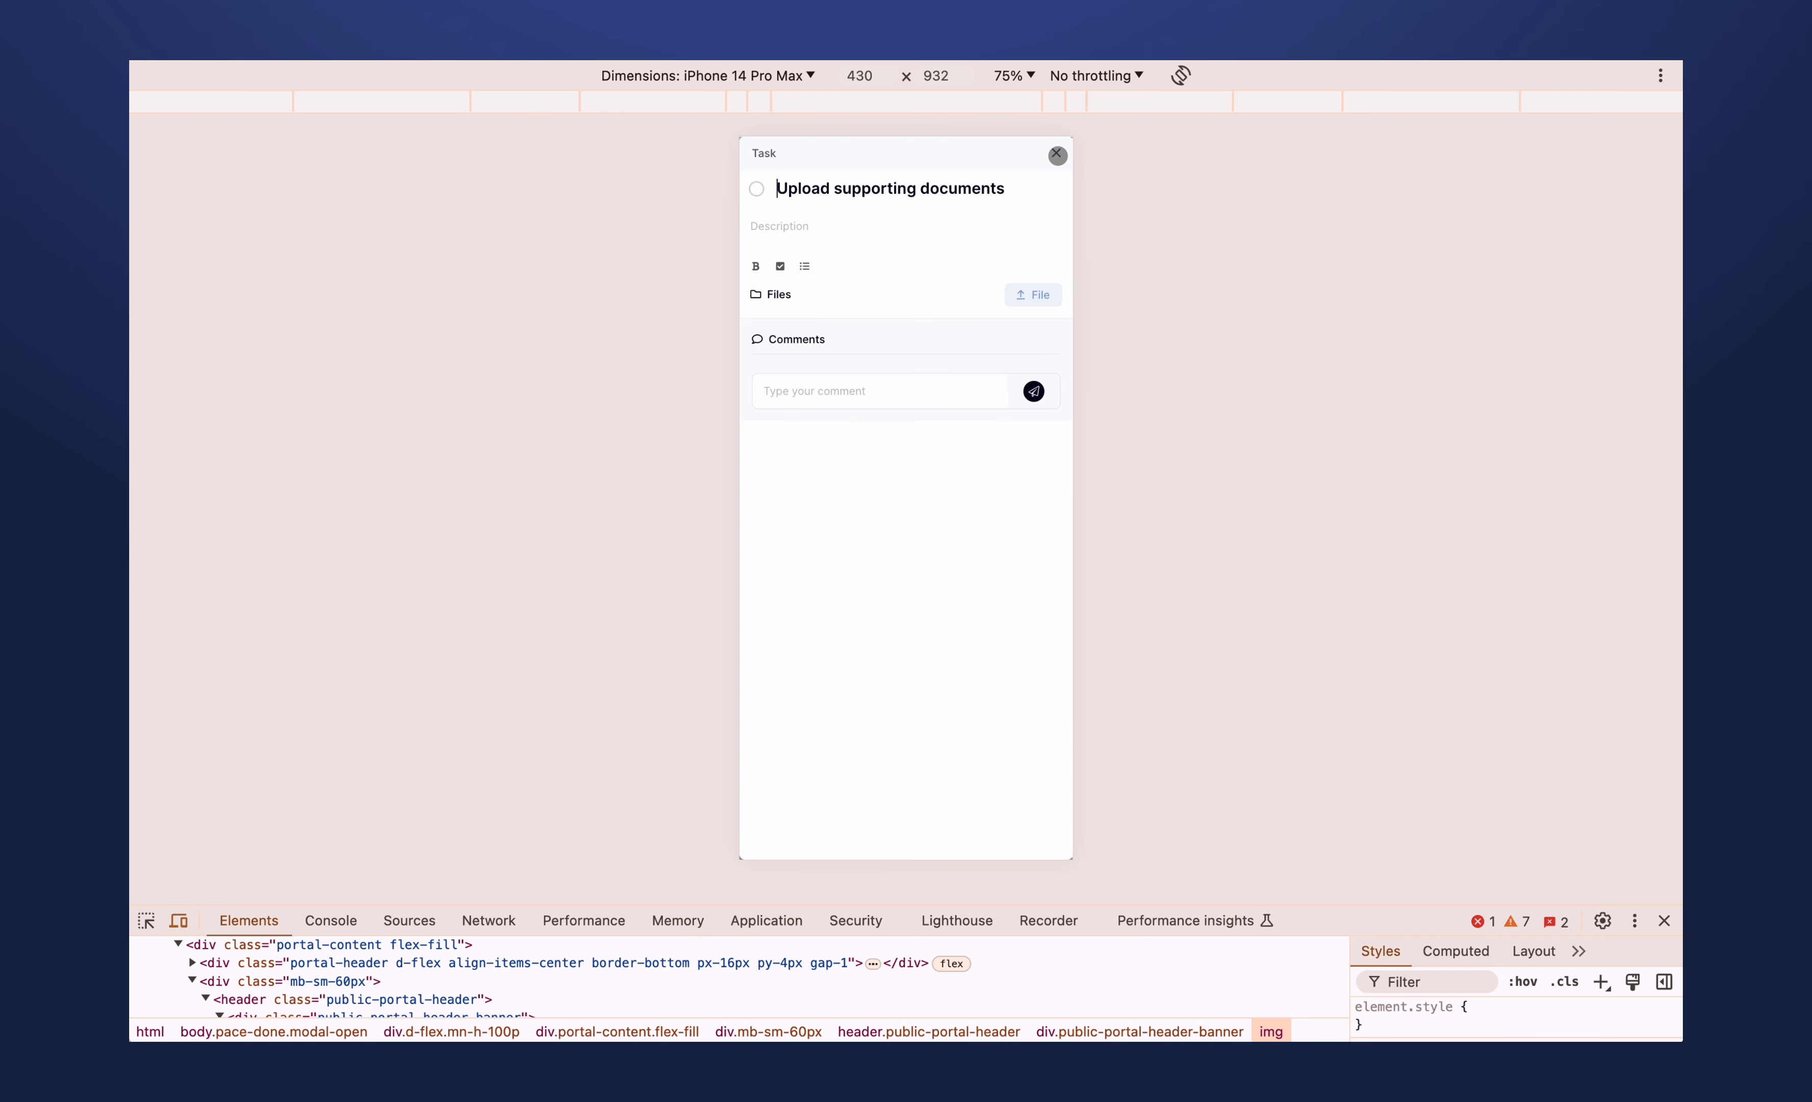
{"action": "left_click", "coordinate": [179, 922]}
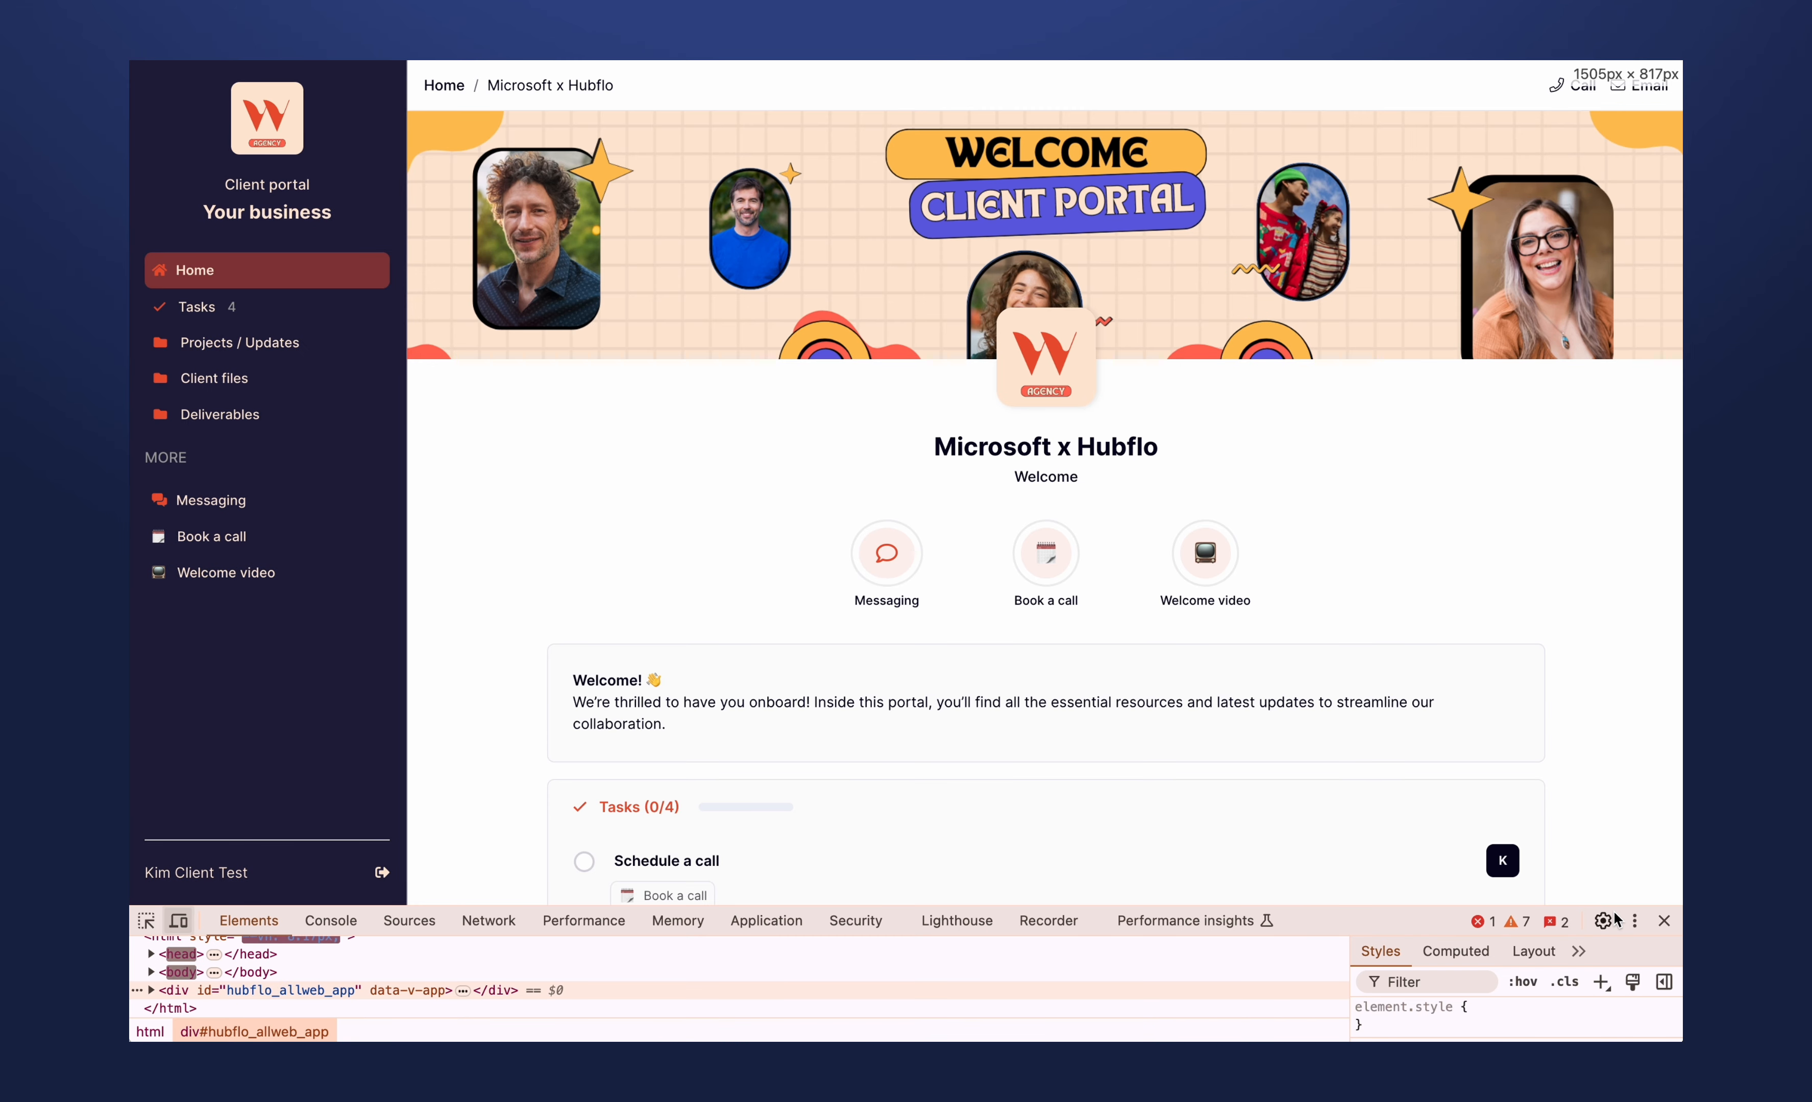
{"action": "left_click", "coordinate": [1664, 921]}
- View the details of the "Schedule a call" task, close it and look over the client's home page
{"action": "scroll", "coordinate": [504, 723], "scroll_direction": "down", "scroll_amount": 5}
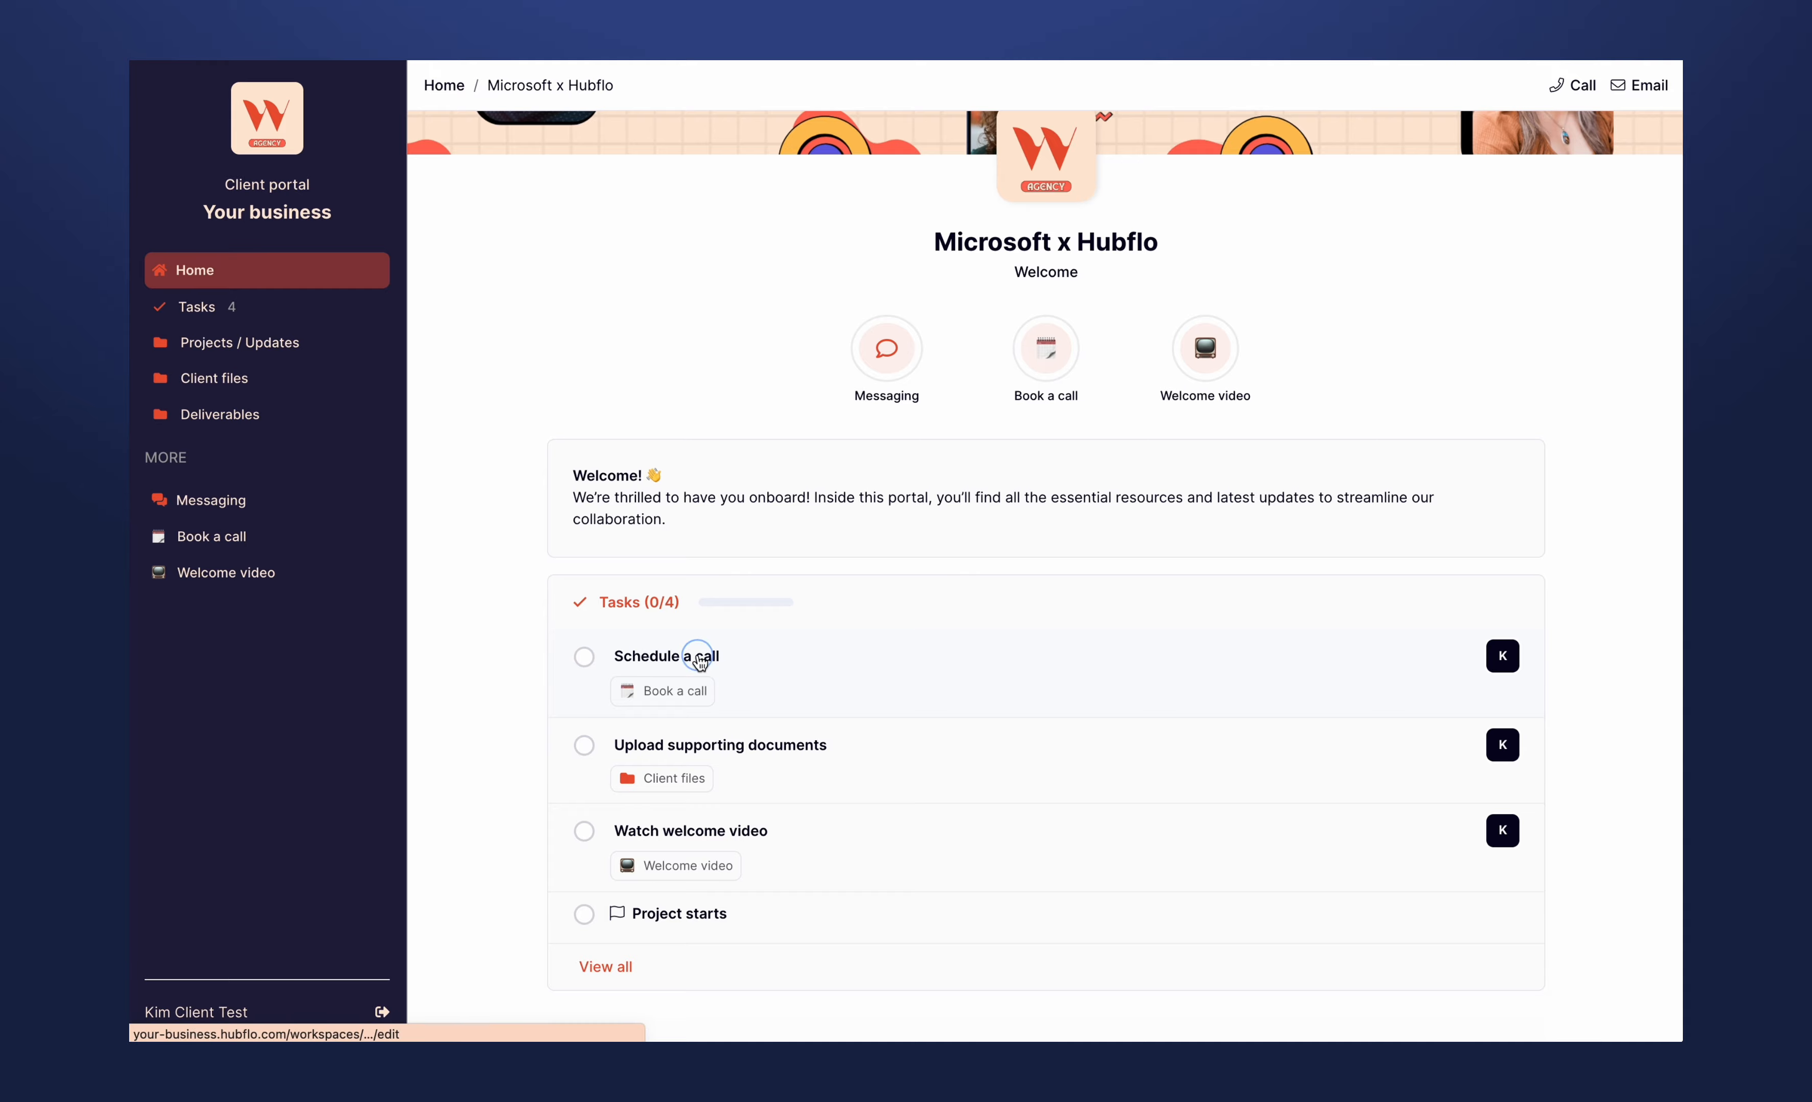
{"action": "left_click", "coordinate": [700, 660]}
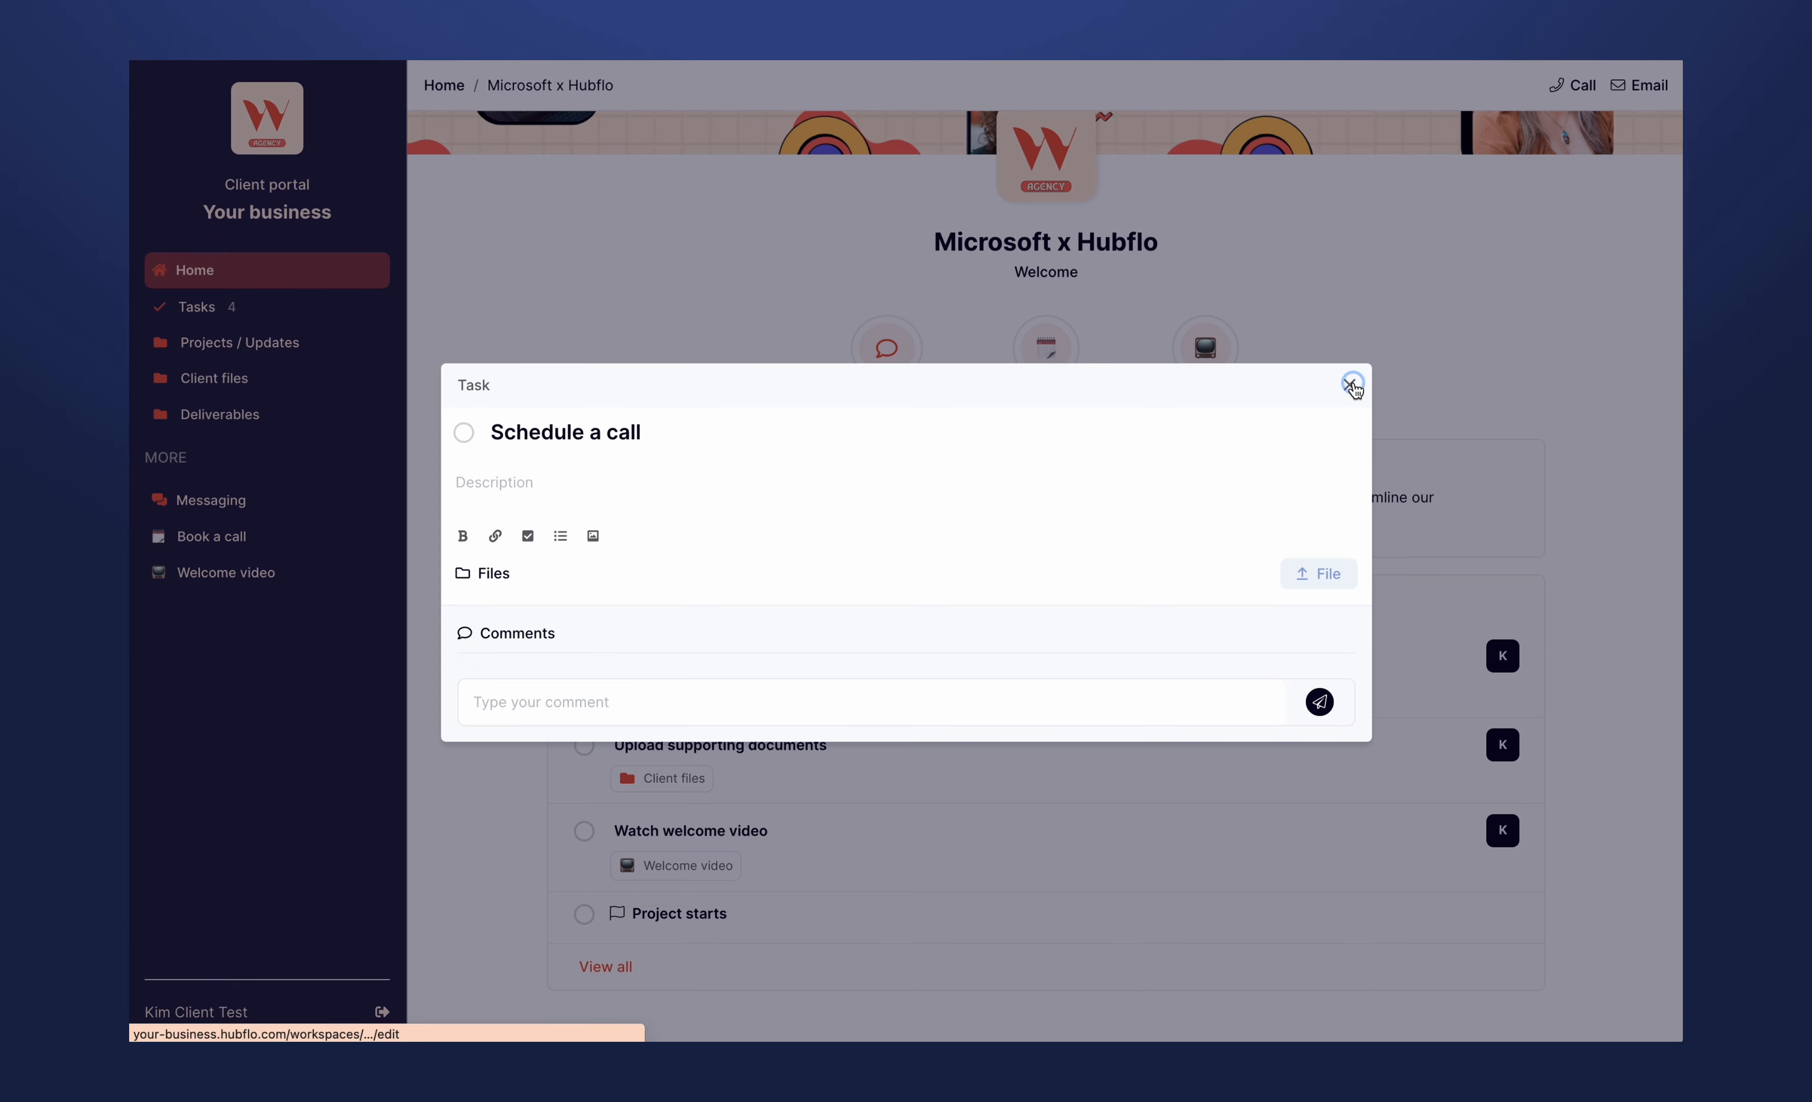
{"action": "left_click", "coordinate": [1350, 385]}
{"action": "scroll", "coordinate": [656, 515], "scroll_direction": "down", "scroll_amount": 2}
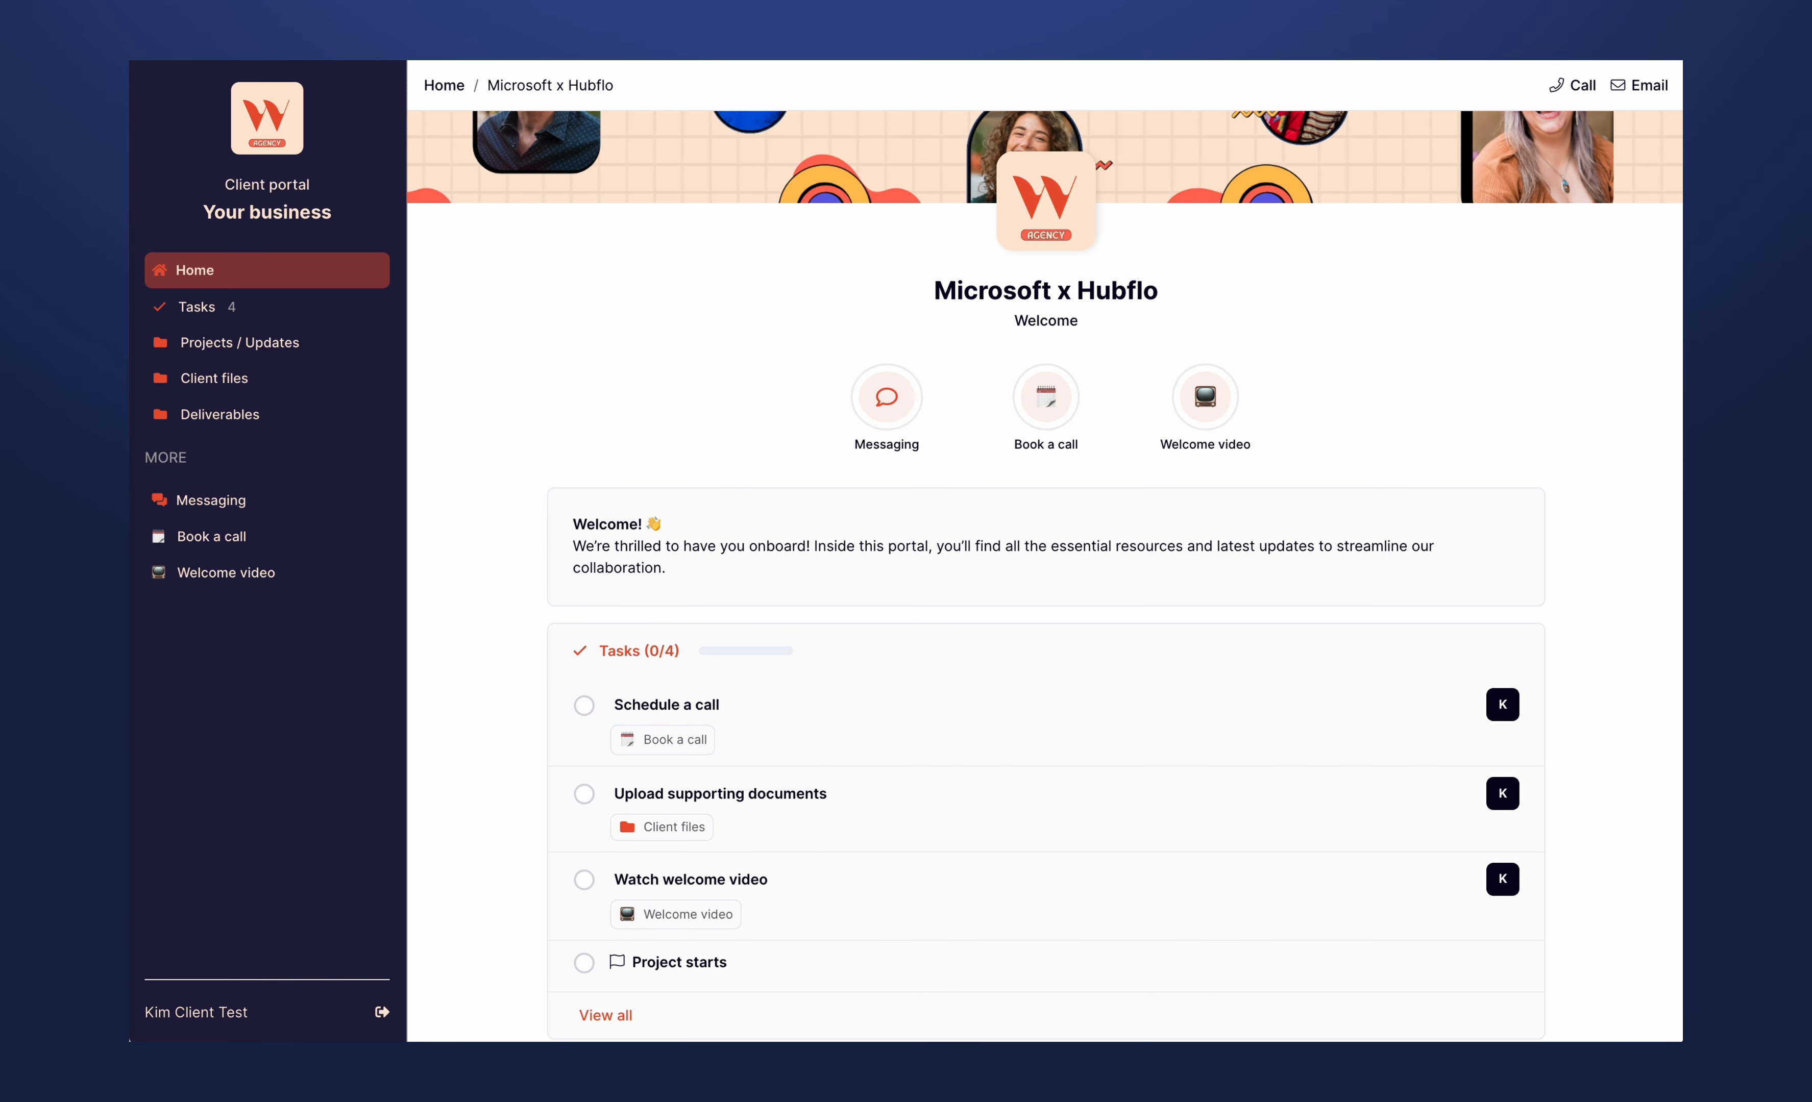
{"action": "scroll", "coordinate": [695, 422], "scroll_direction": "up", "scroll_amount": 3}
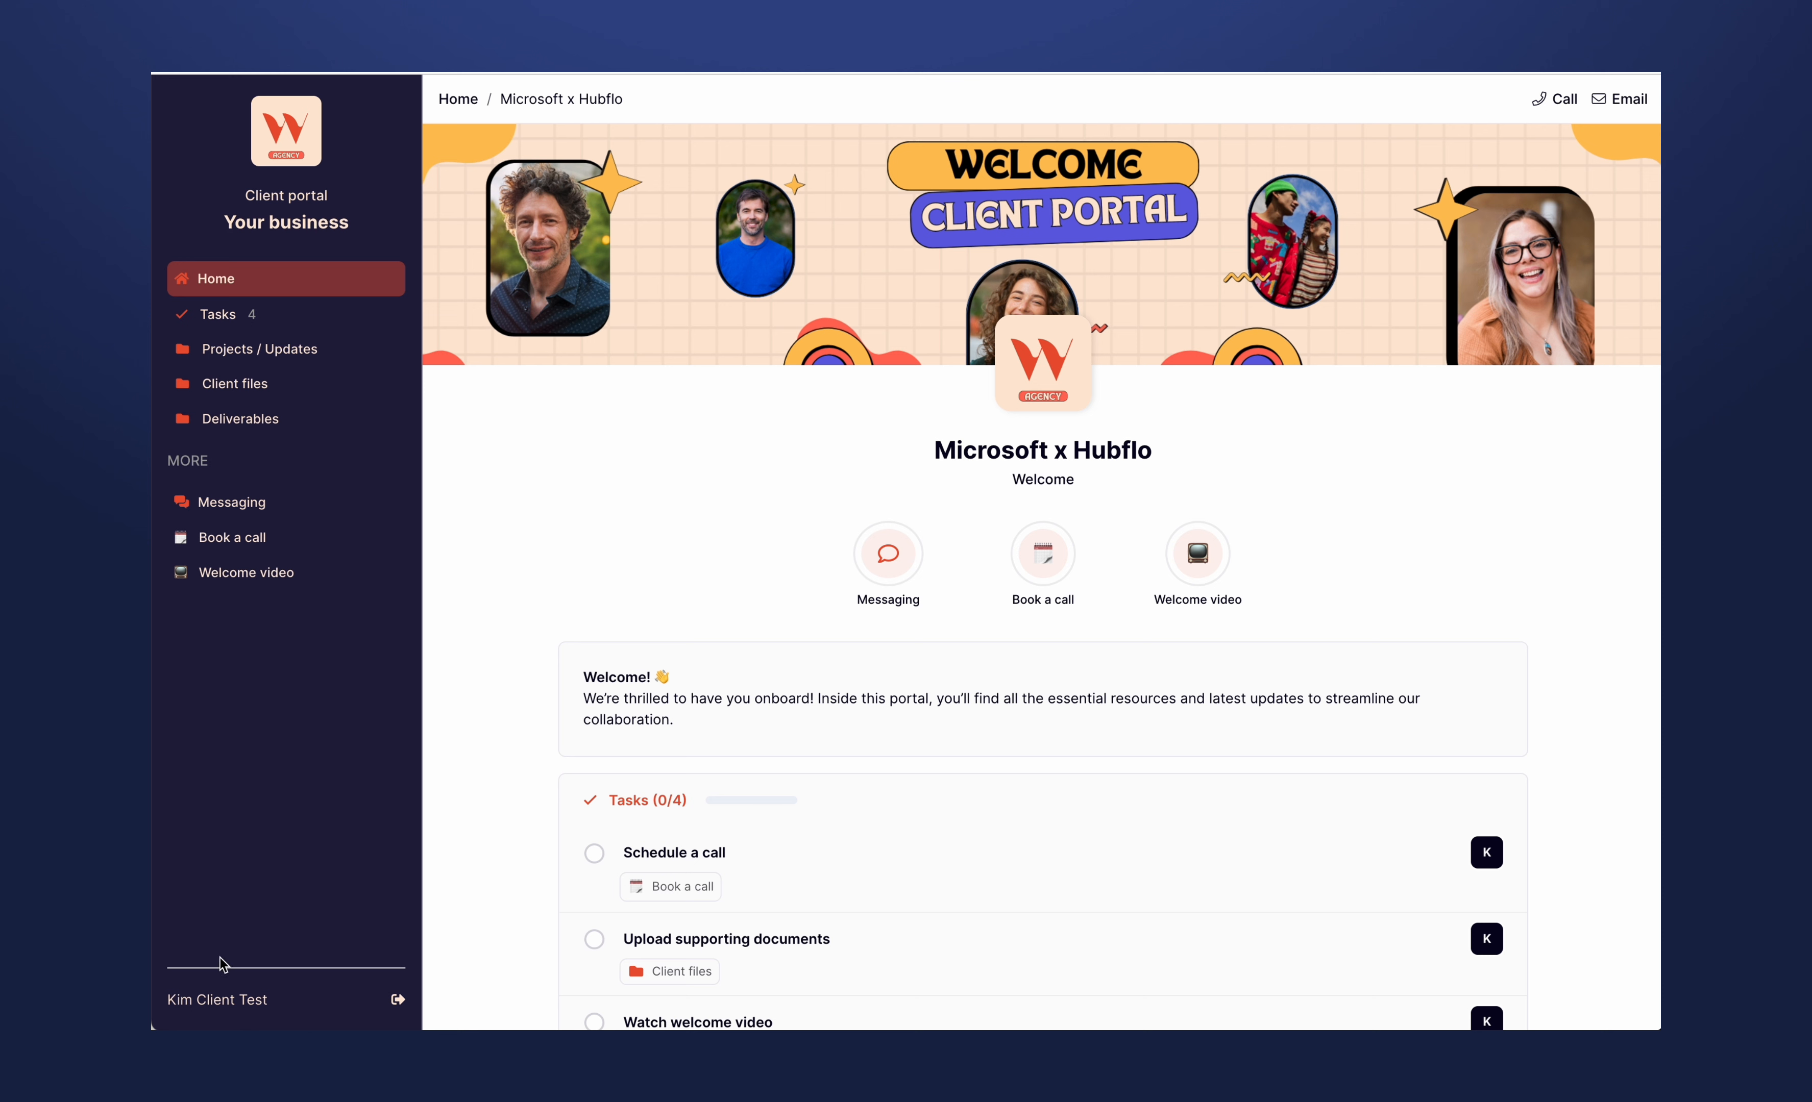
- Return to the business-side client portal and start a new workspace titled "Microsoft AI x Hubflo"
{"action": "left_click_drag", "start_coordinate": [167, 999], "coordinate": [207, 1000]}
{"action": "left_click", "coordinate": [321, 752]}
{"action": "key", "text": "ctrl+Tab"}
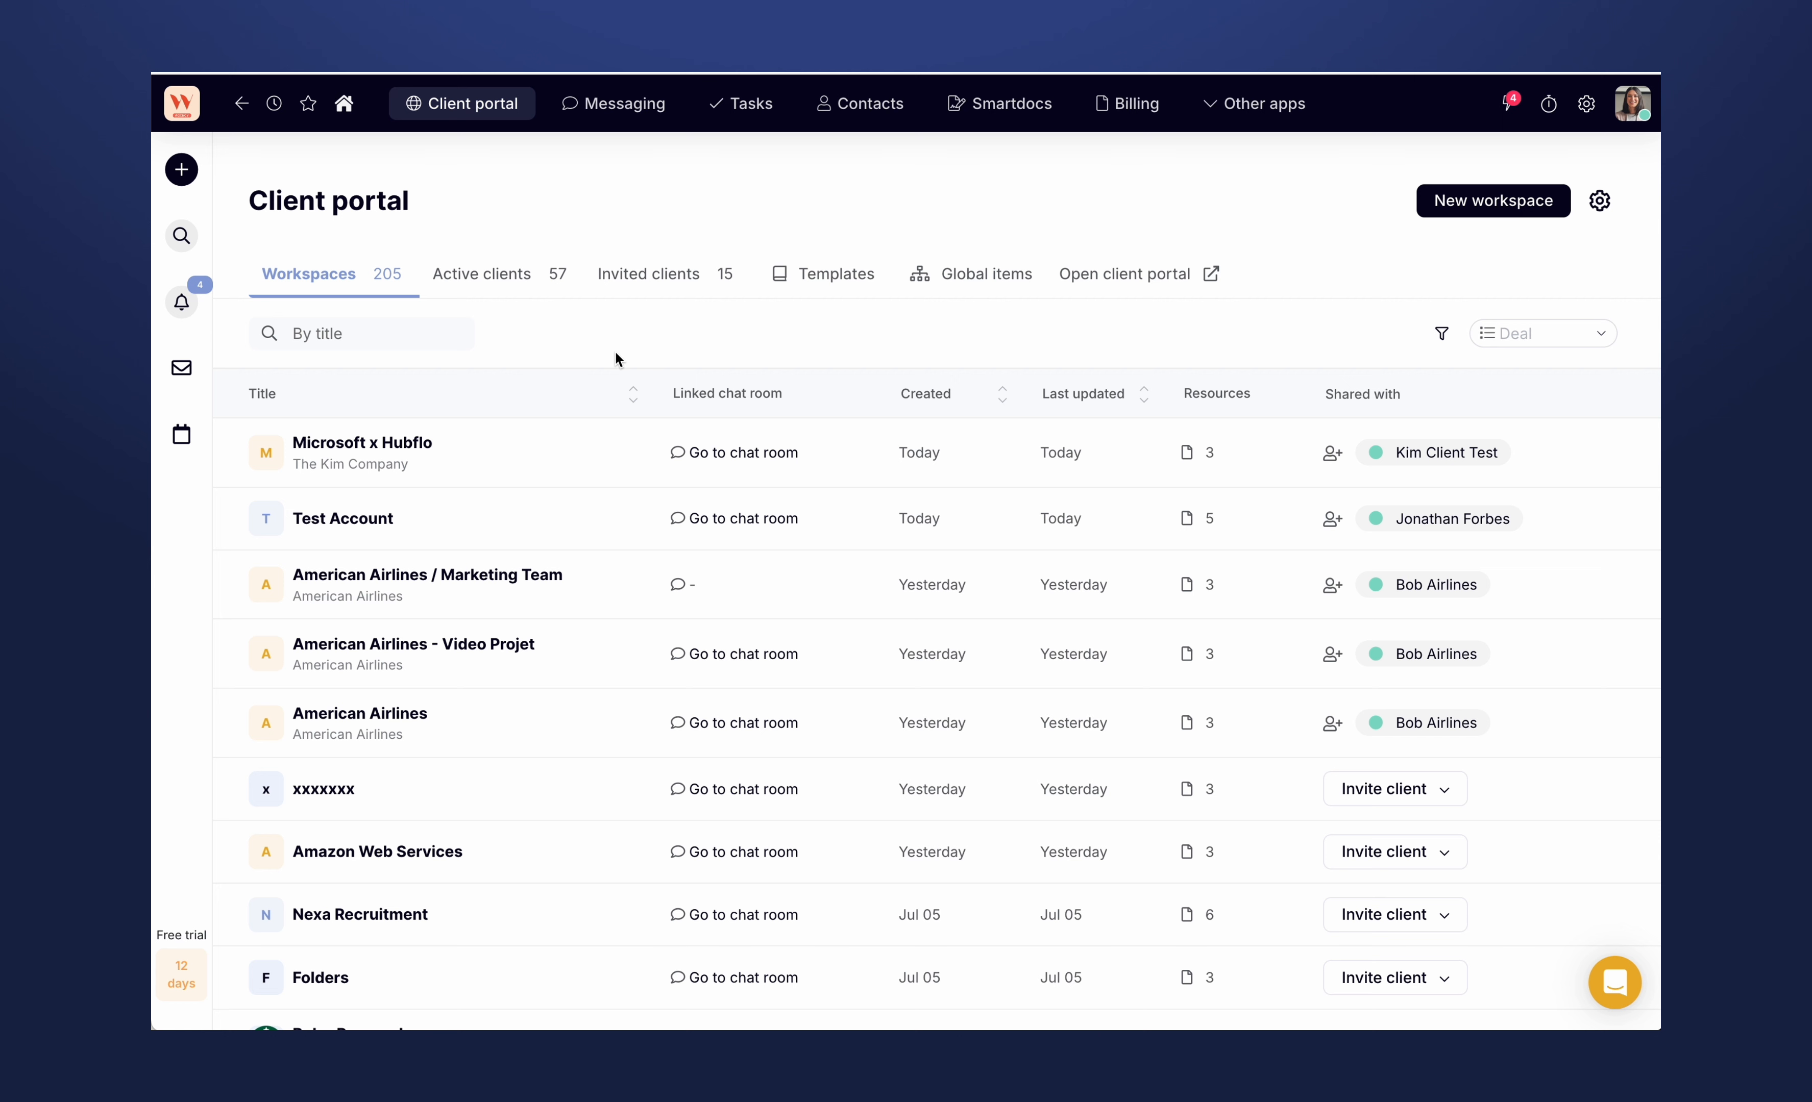
{"action": "left_click", "coordinate": [1508, 205]}
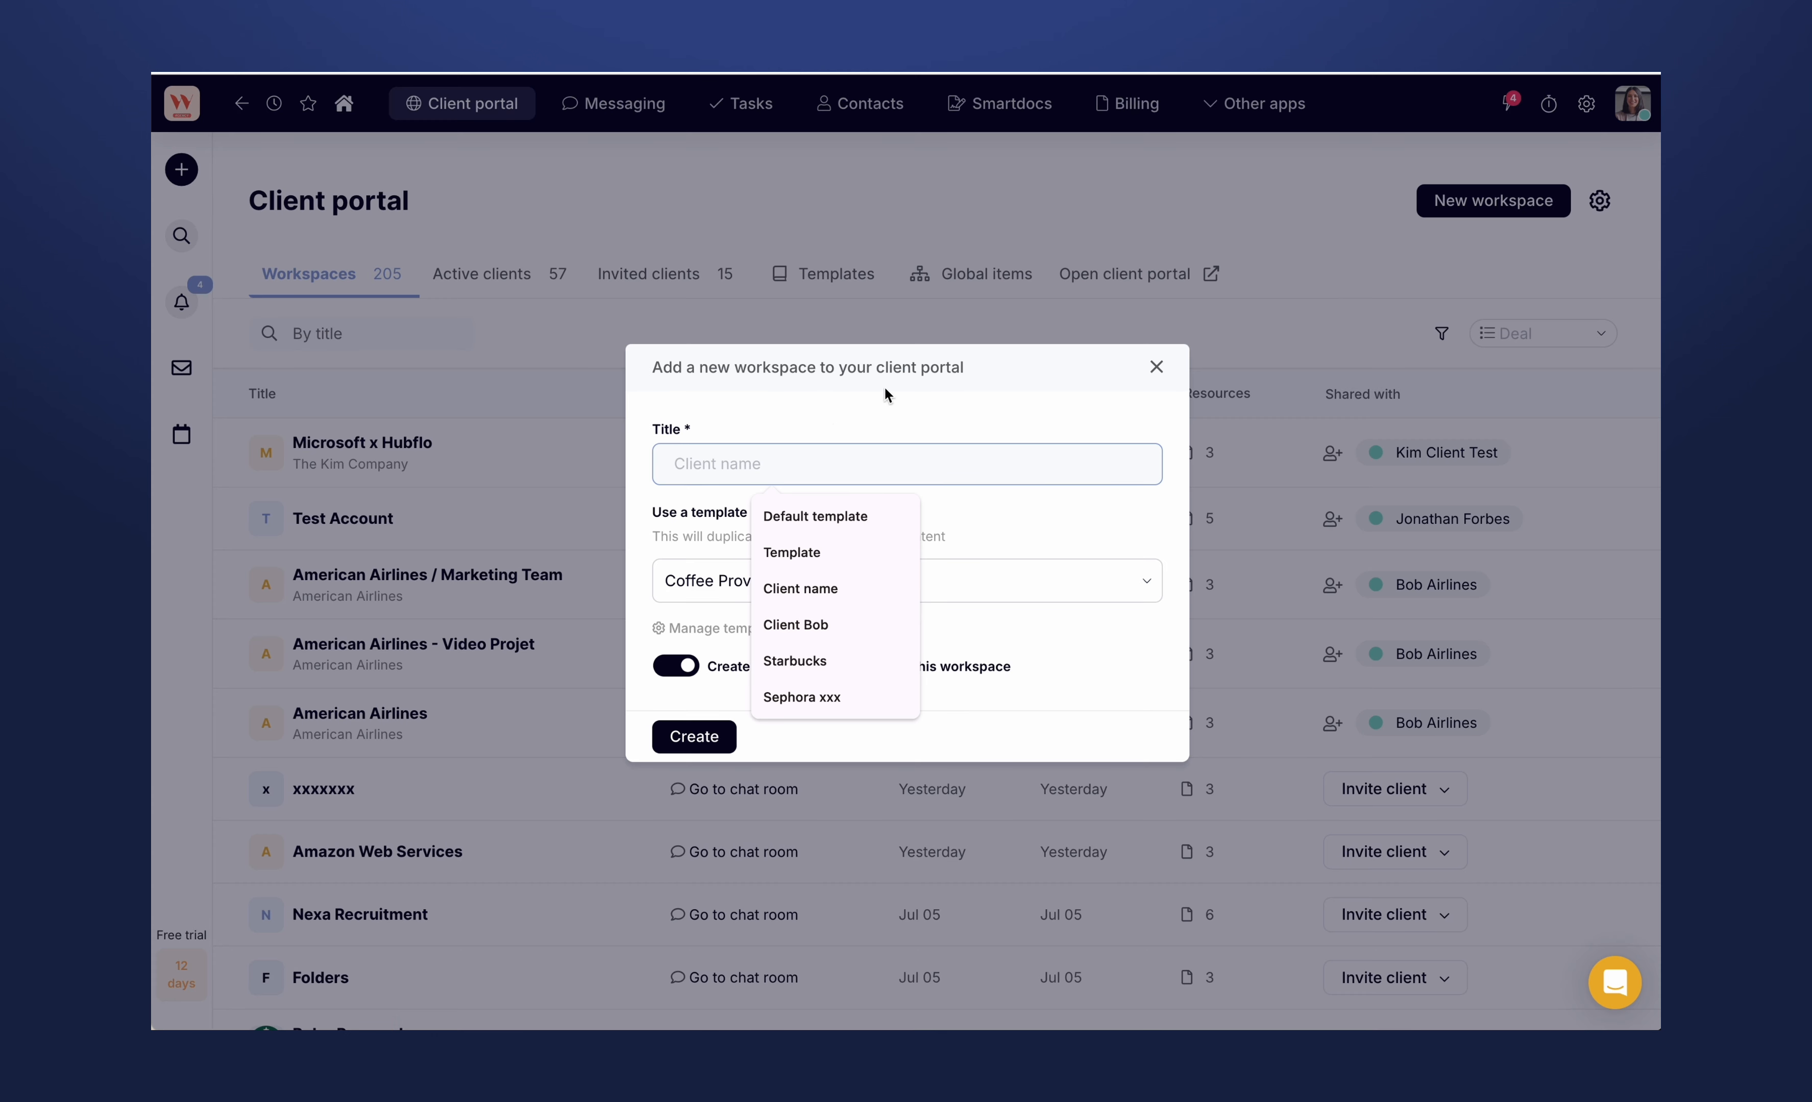
{"action": "type", "text": "Microsoft AI x Hubflo"}
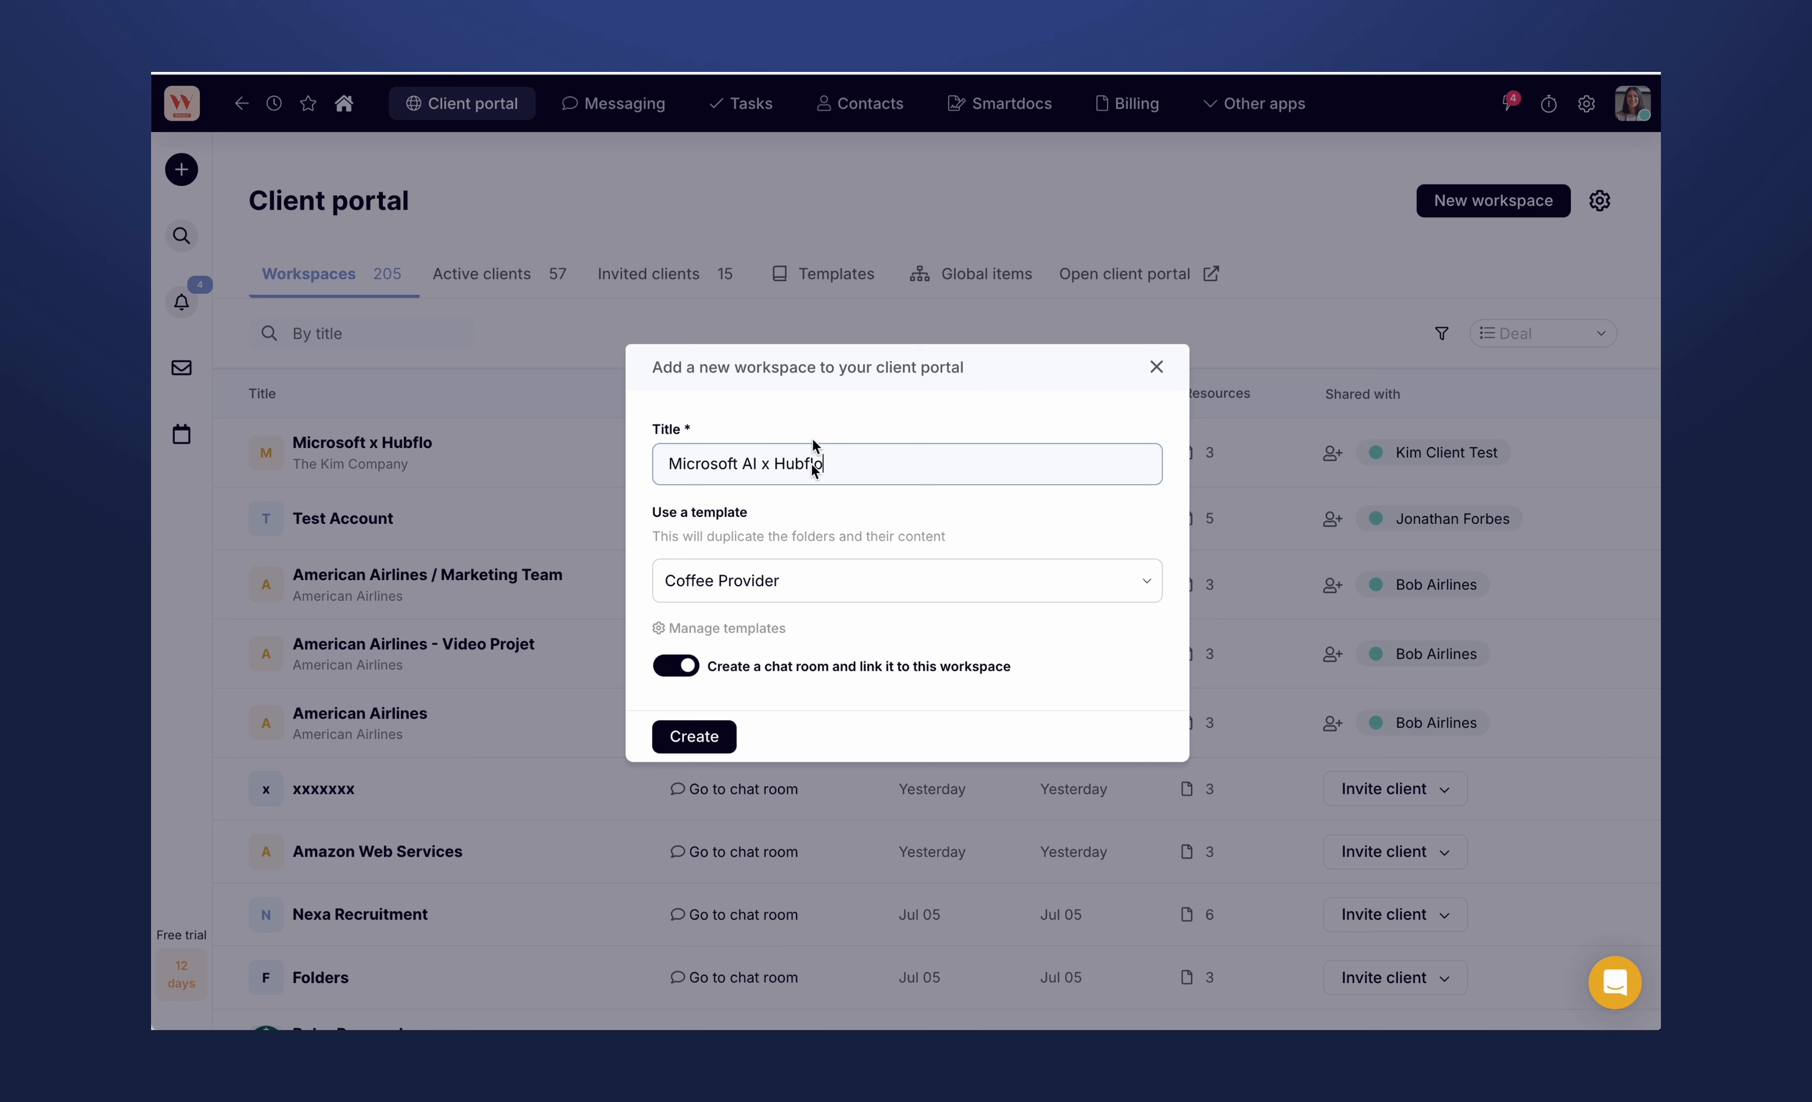
- Base the new workspace on "My default super template", turn off the linked chat room, and create it
{"action": "left_click", "coordinate": [797, 584]}
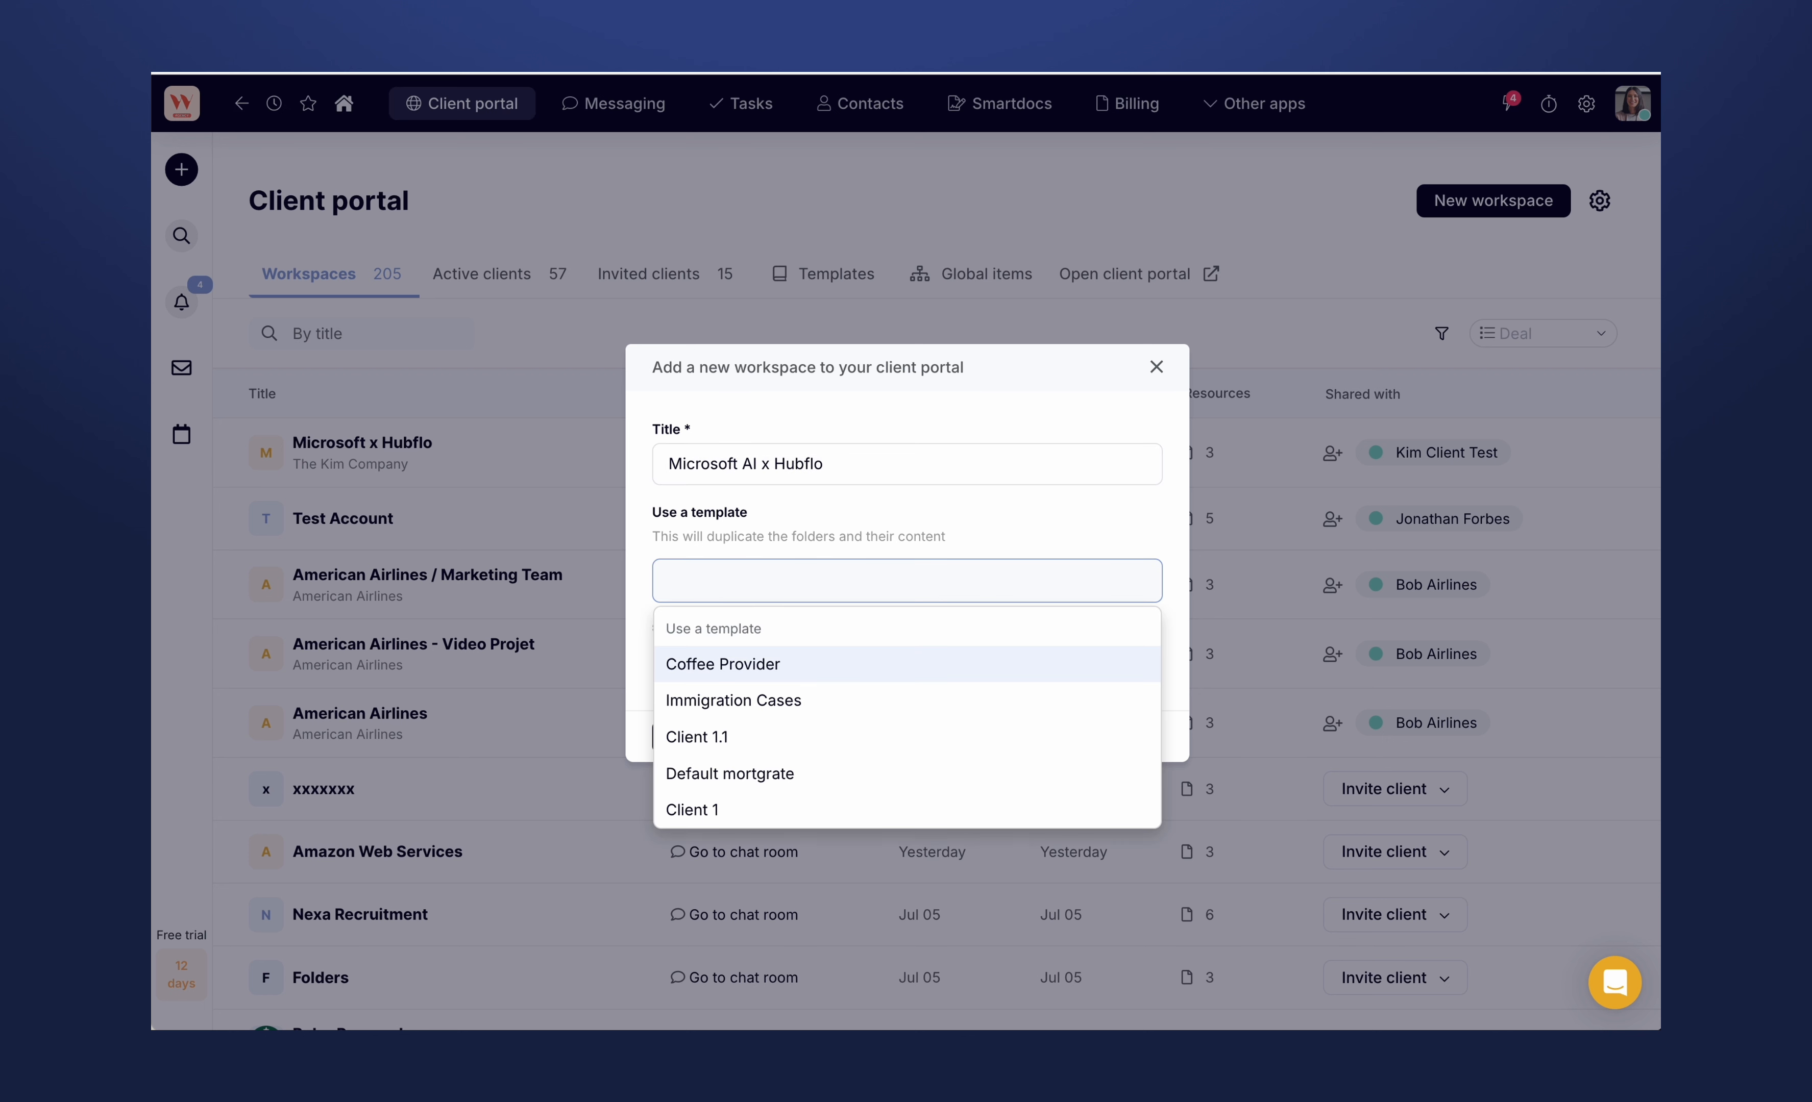
{"action": "type", "text": "super"}
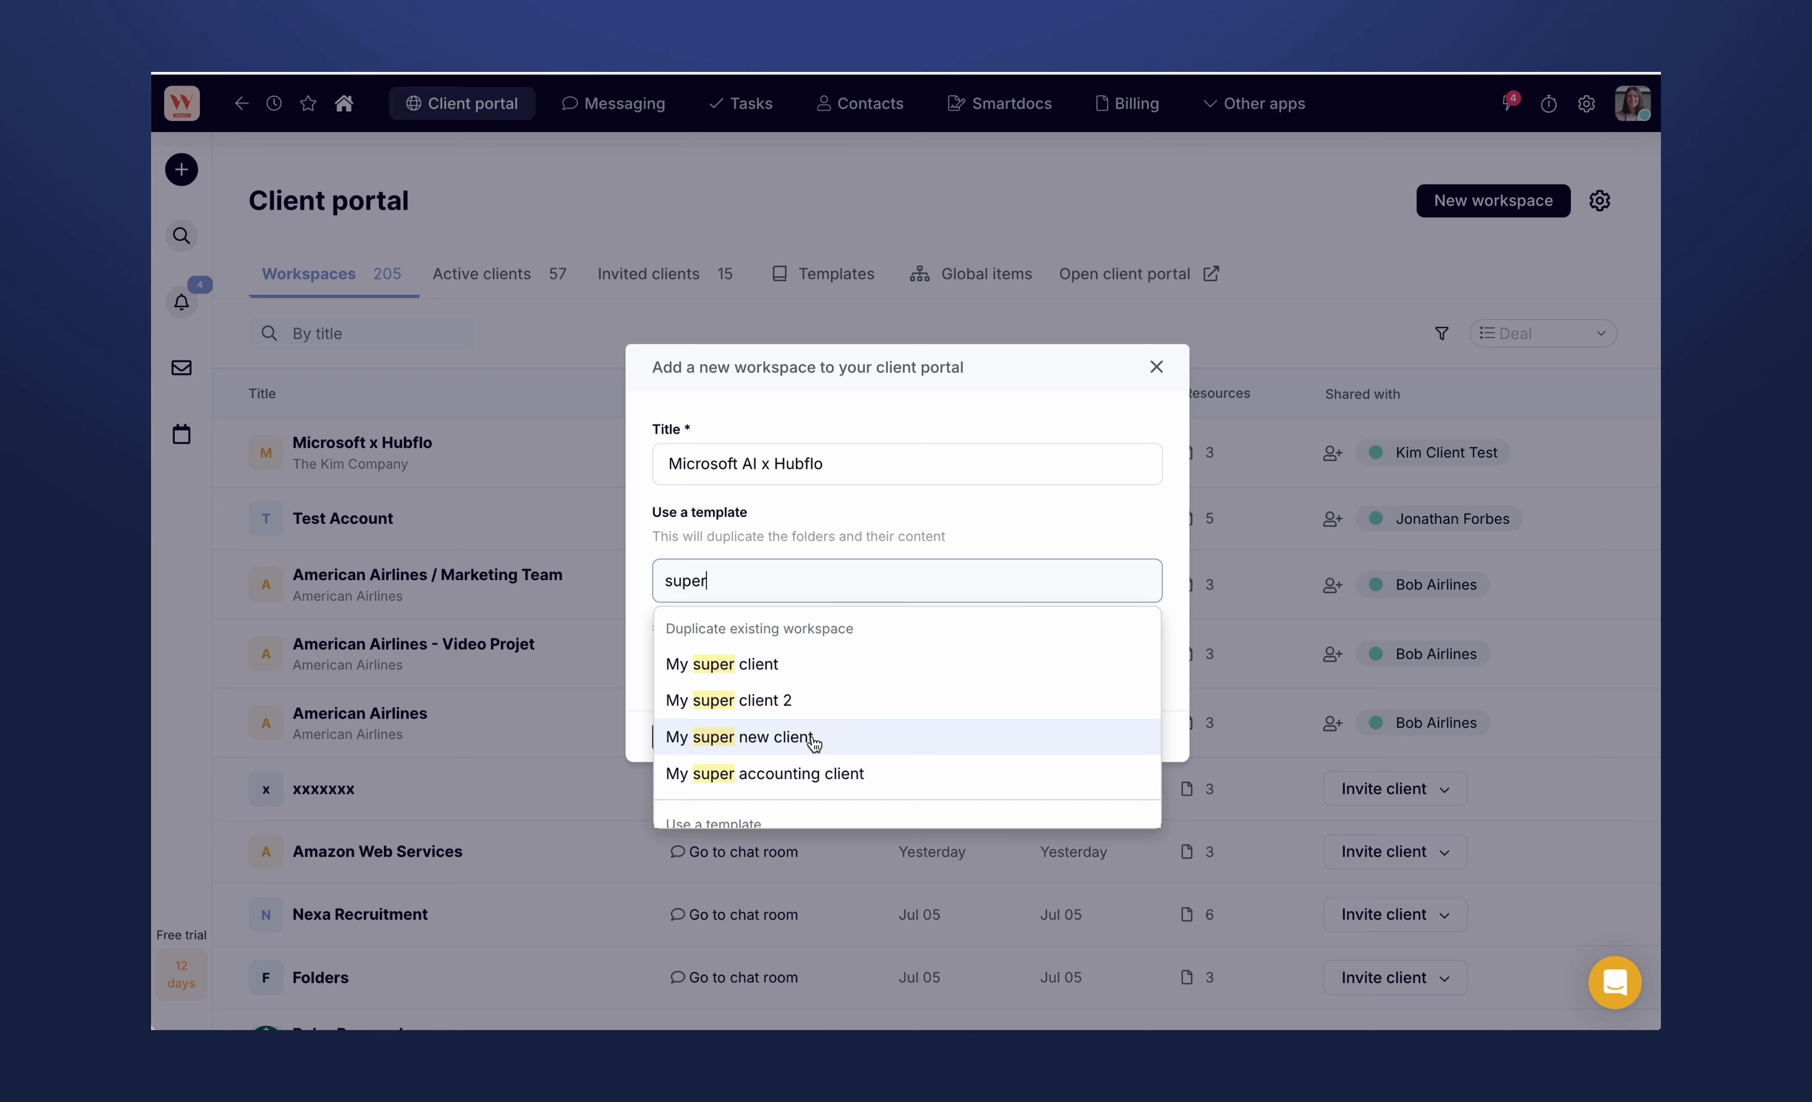
{"action": "type", "text": "temp"}
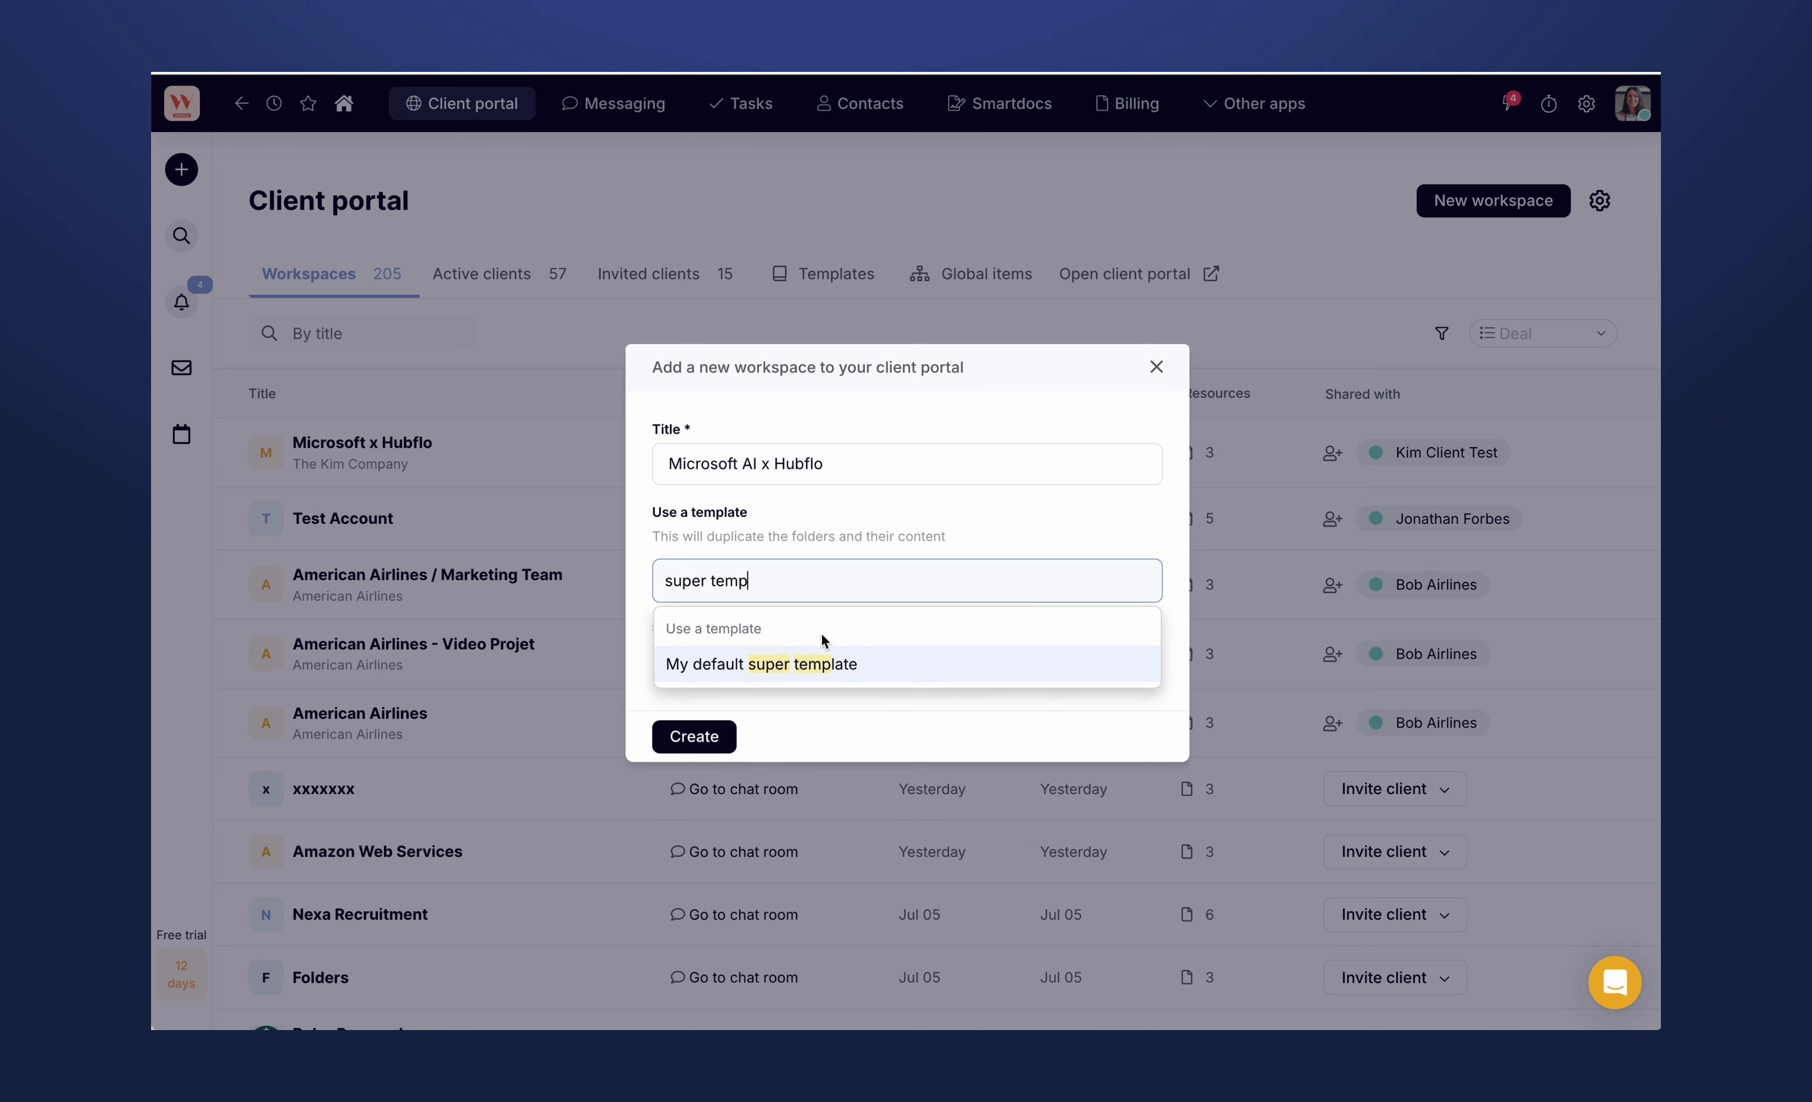
{"action": "left_click", "coordinate": [798, 665]}
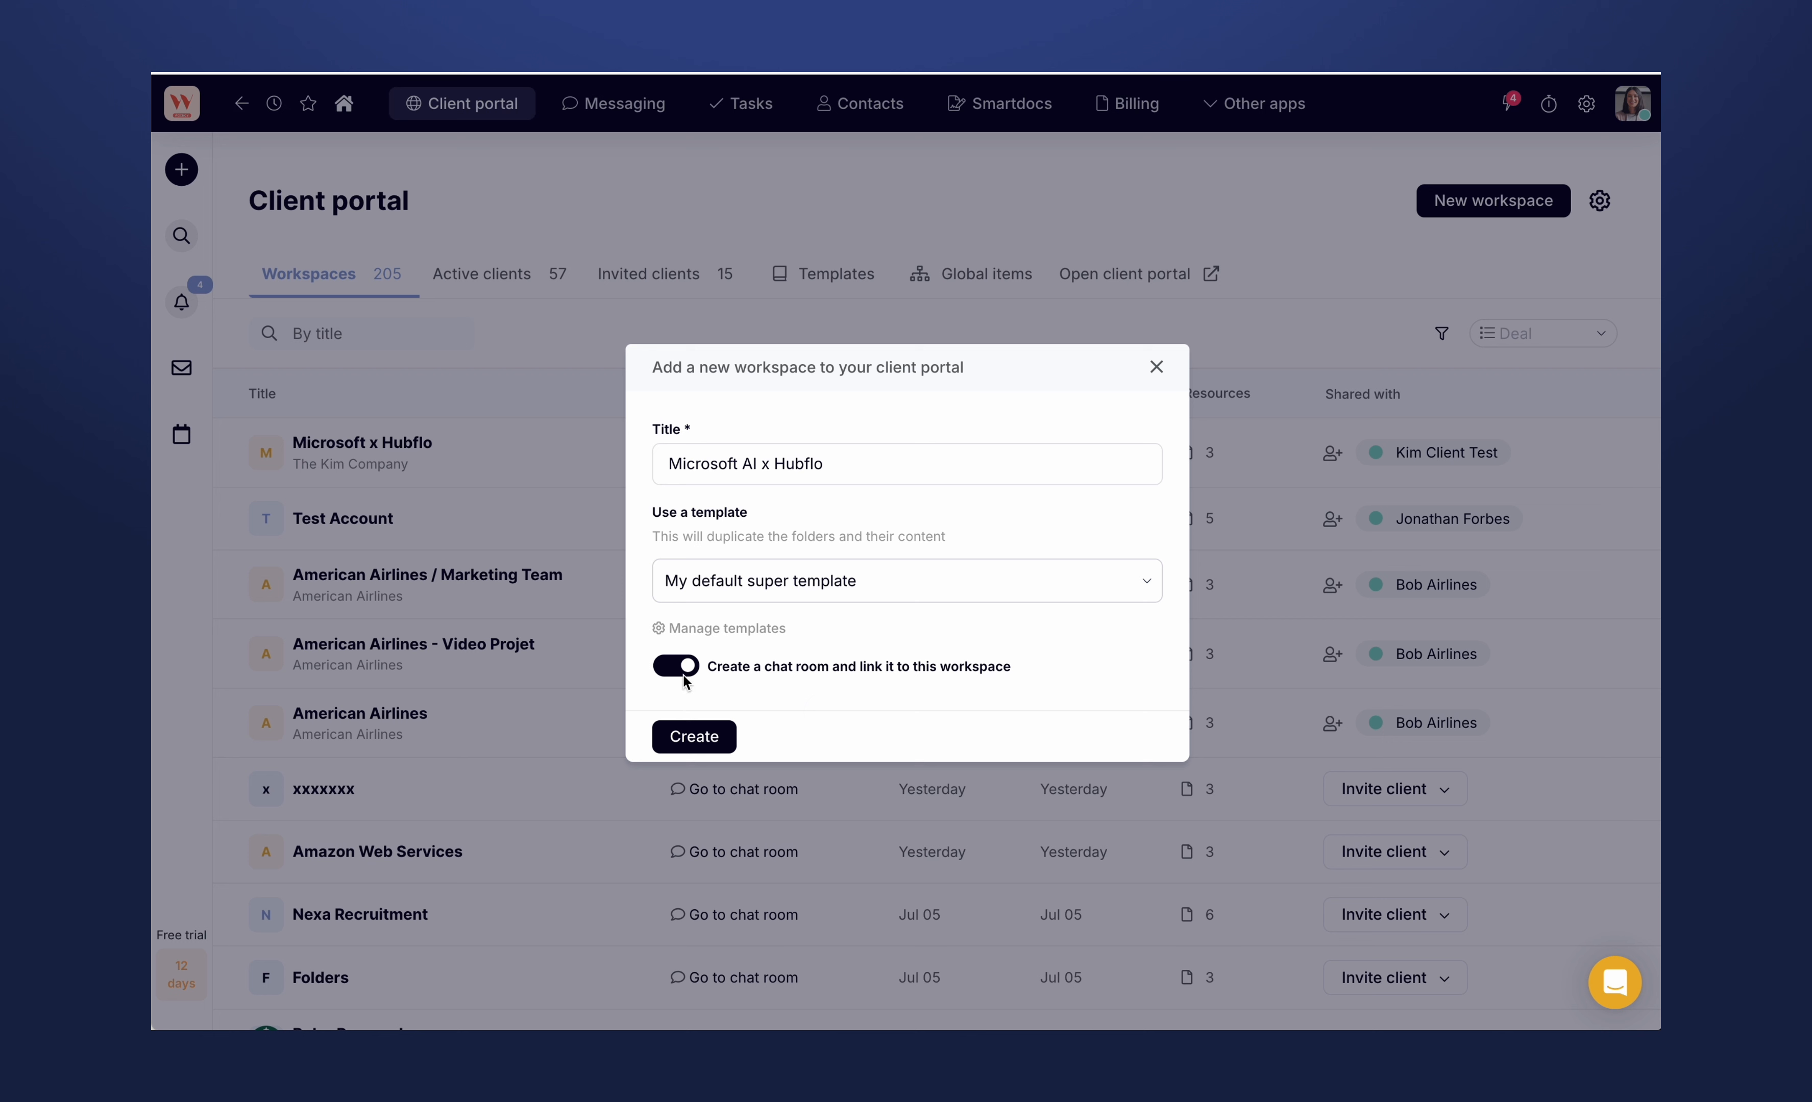
{"action": "left_click", "coordinate": [694, 675]}
{"action": "left_click", "coordinate": [694, 744]}
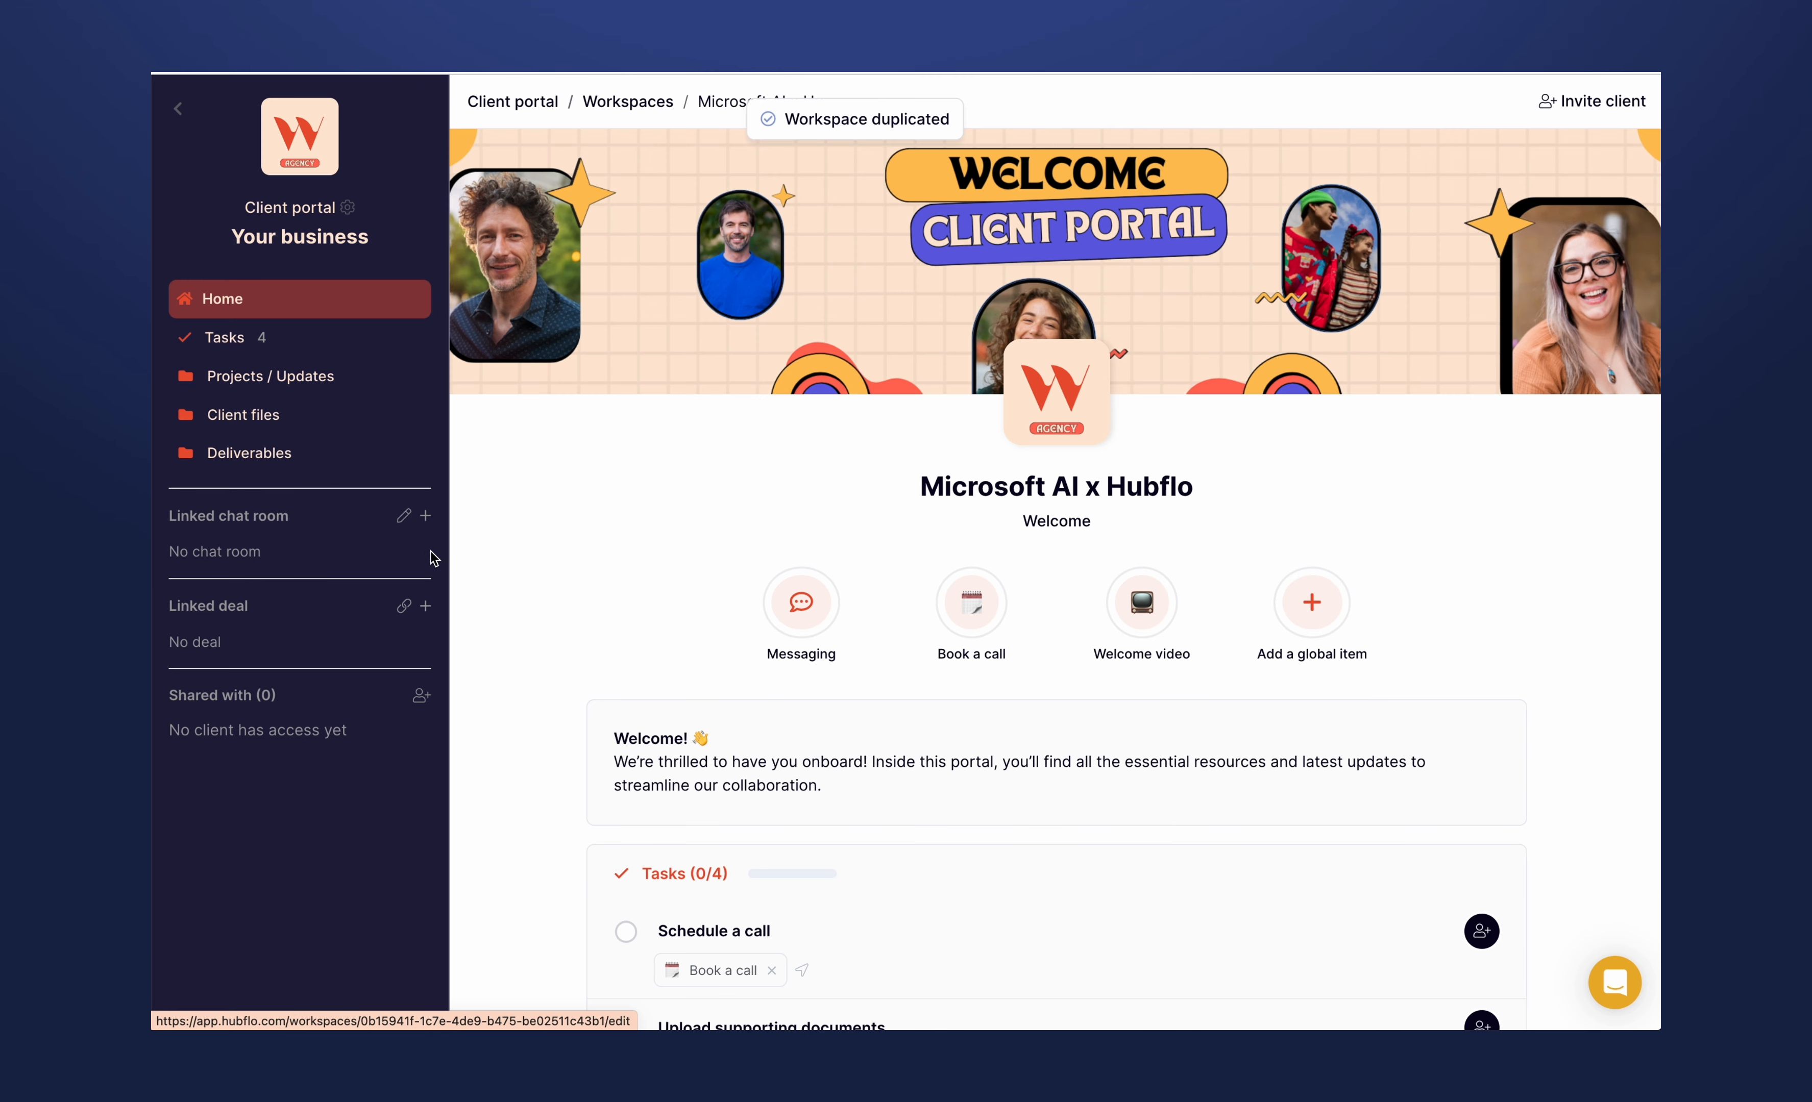
- Share the Microsoft AI x Hubflo workspace with the existing test client from The Kim Company
{"action": "left_click", "coordinate": [1604, 96]}
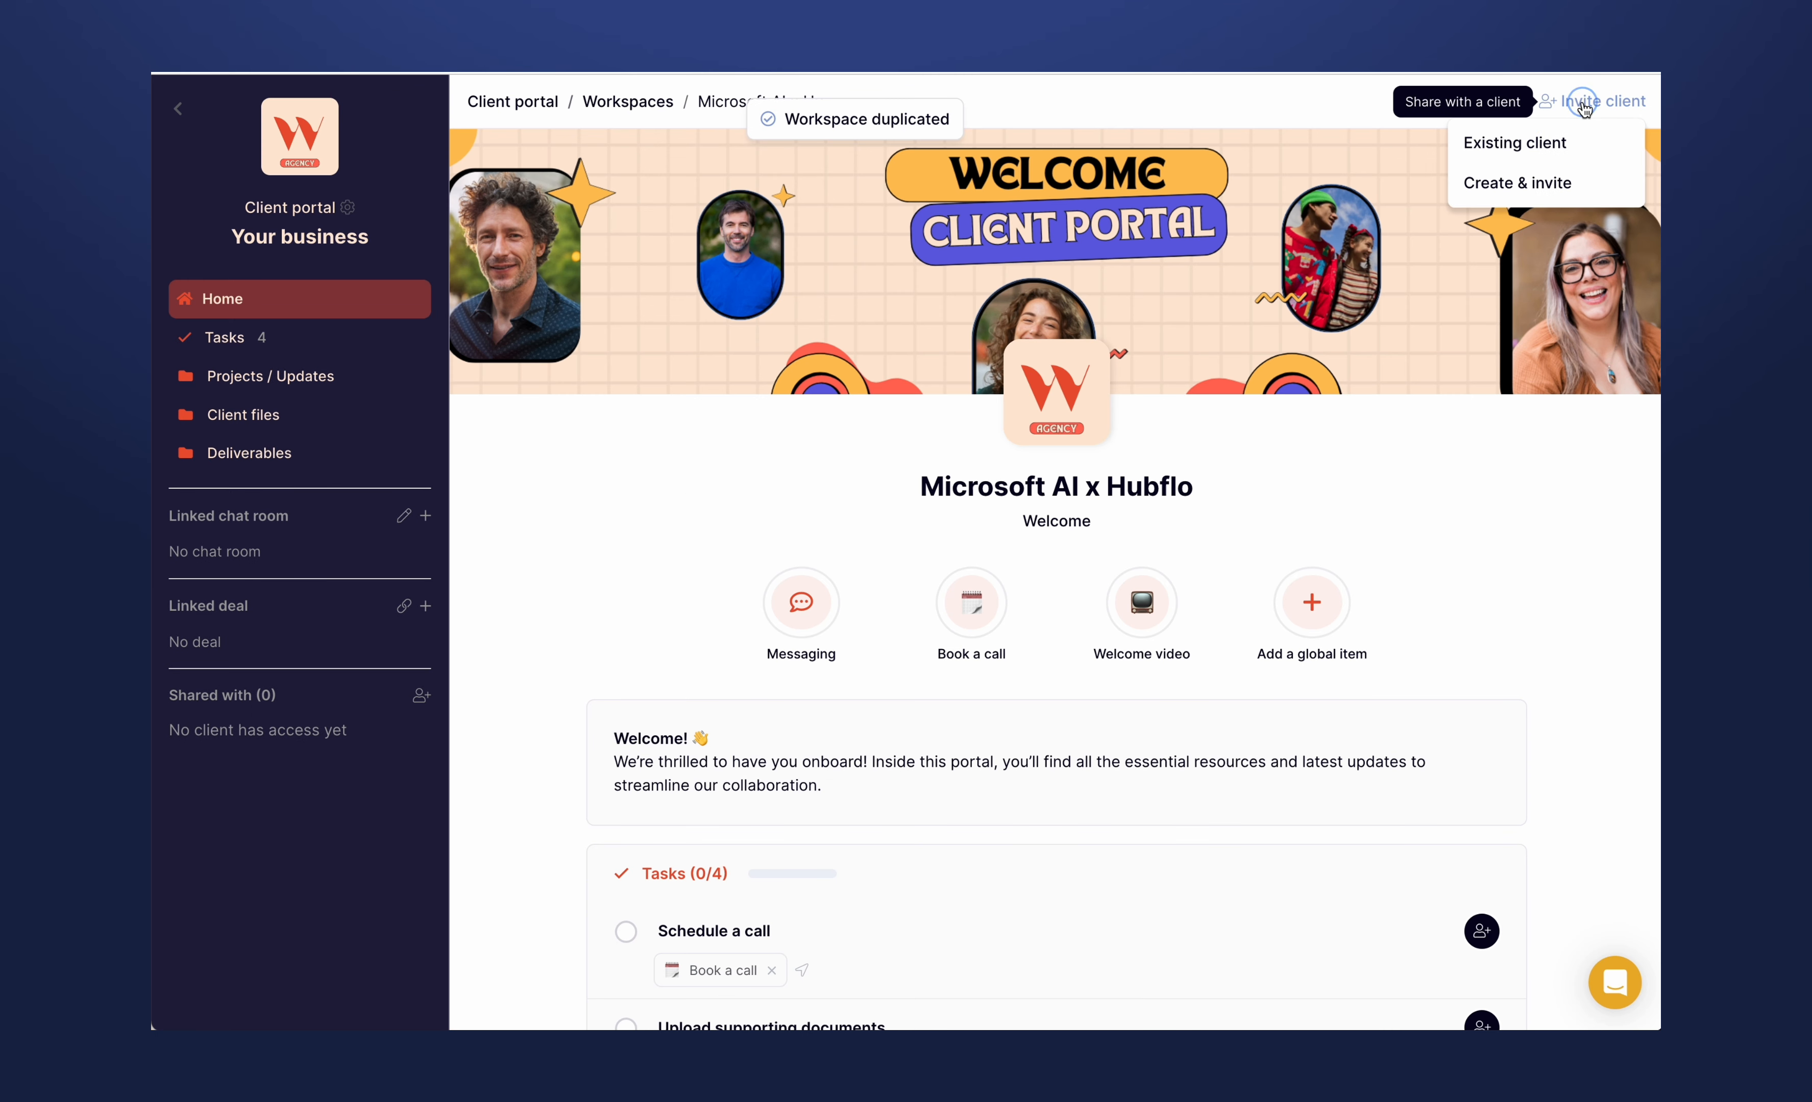
{"action": "left_click", "coordinate": [1541, 146]}
{"action": "left_click", "coordinate": [772, 590]}
{"action": "type", "text": "kim"}
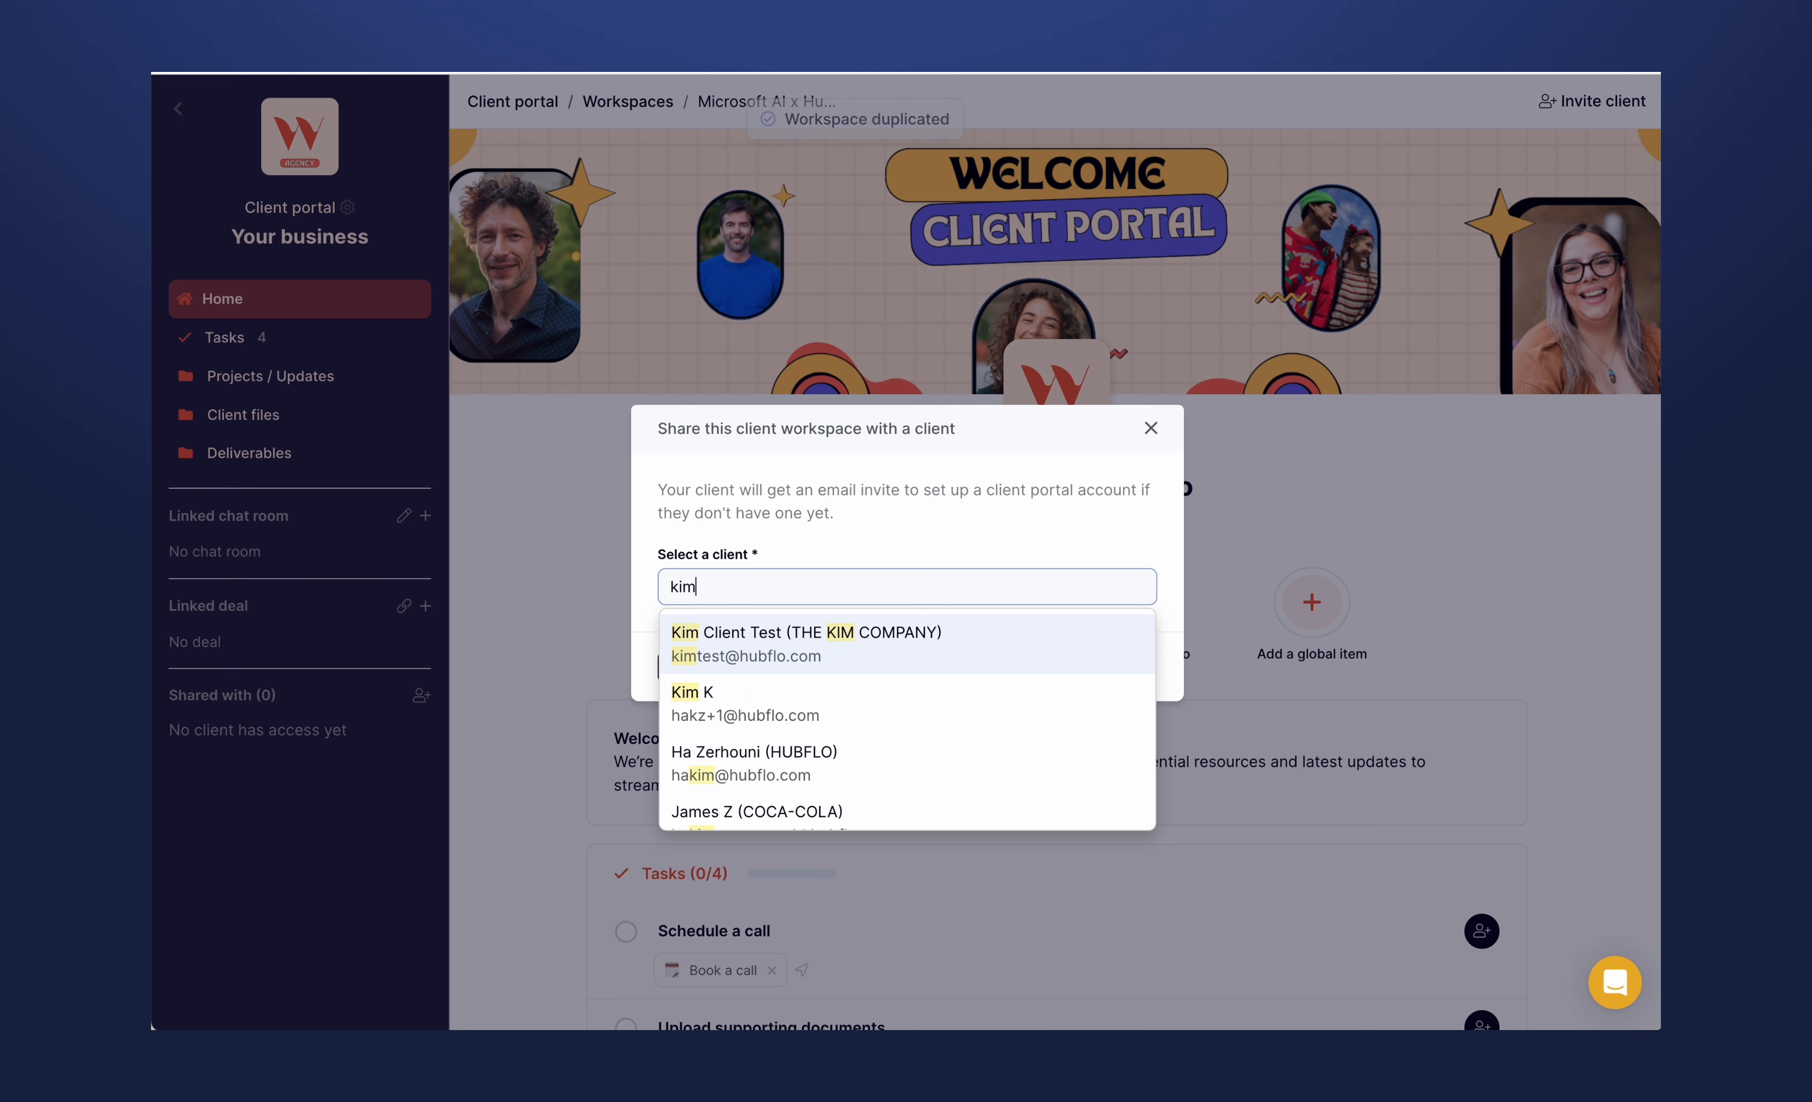
{"action": "type", "text": " micros"}
{"action": "key", "text": "ctrl+a"}
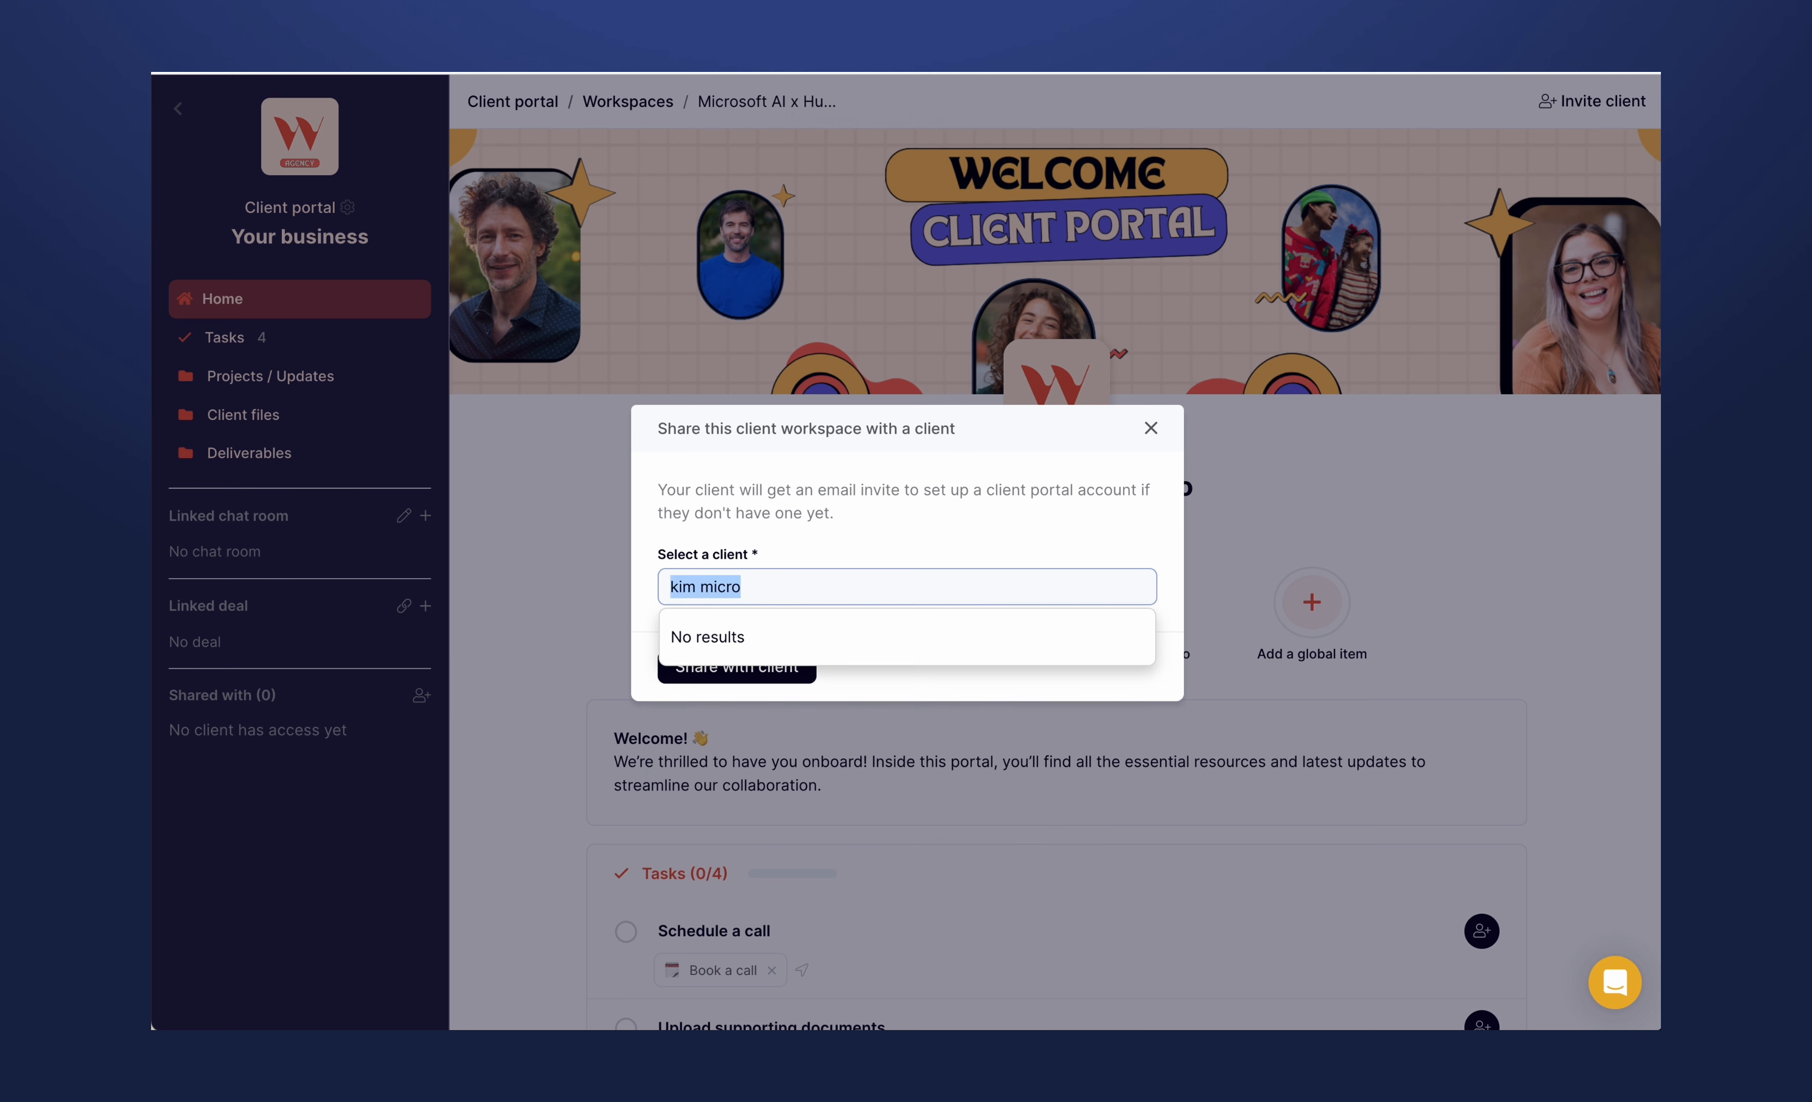
{"action": "type", "text": "micros"}
{"action": "key", "text": "ctrl+a"}
{"action": "key", "text": "BackSpace"}
{"action": "type", "text": "kim"}
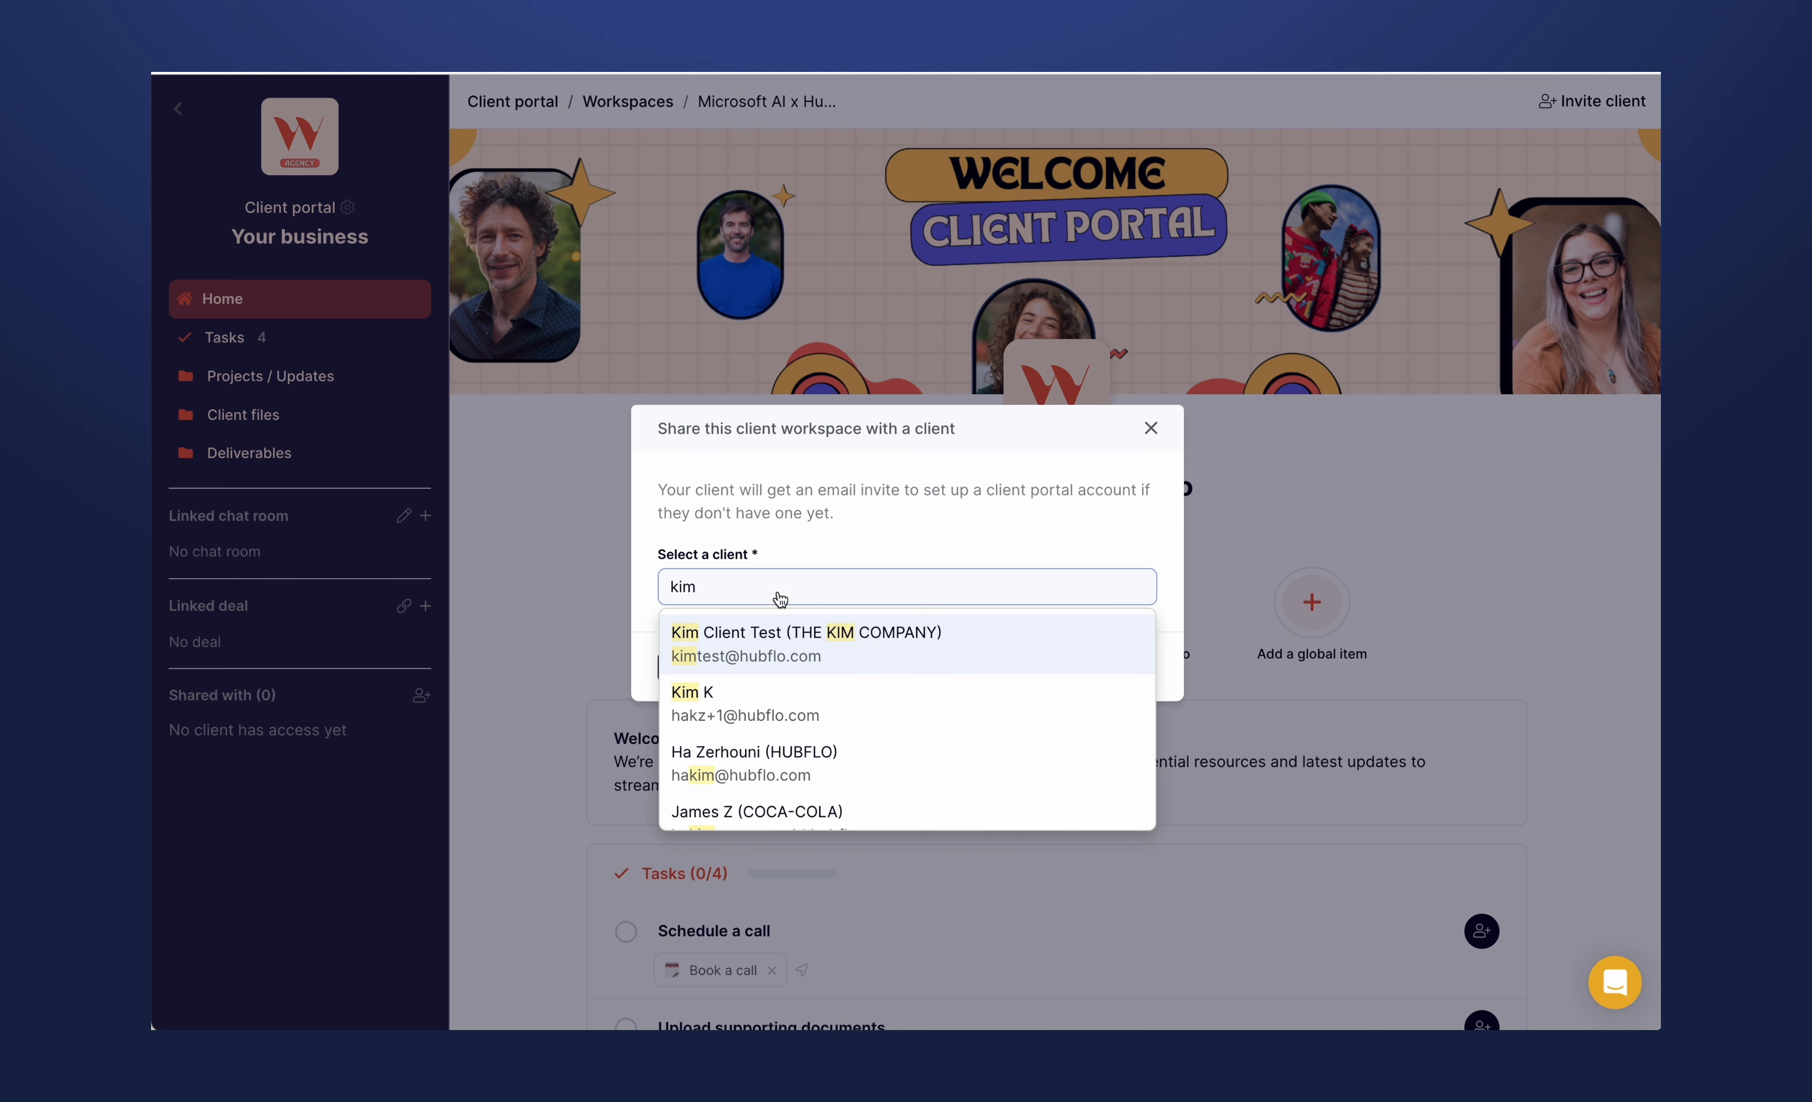
{"action": "left_click", "coordinate": [783, 664]}
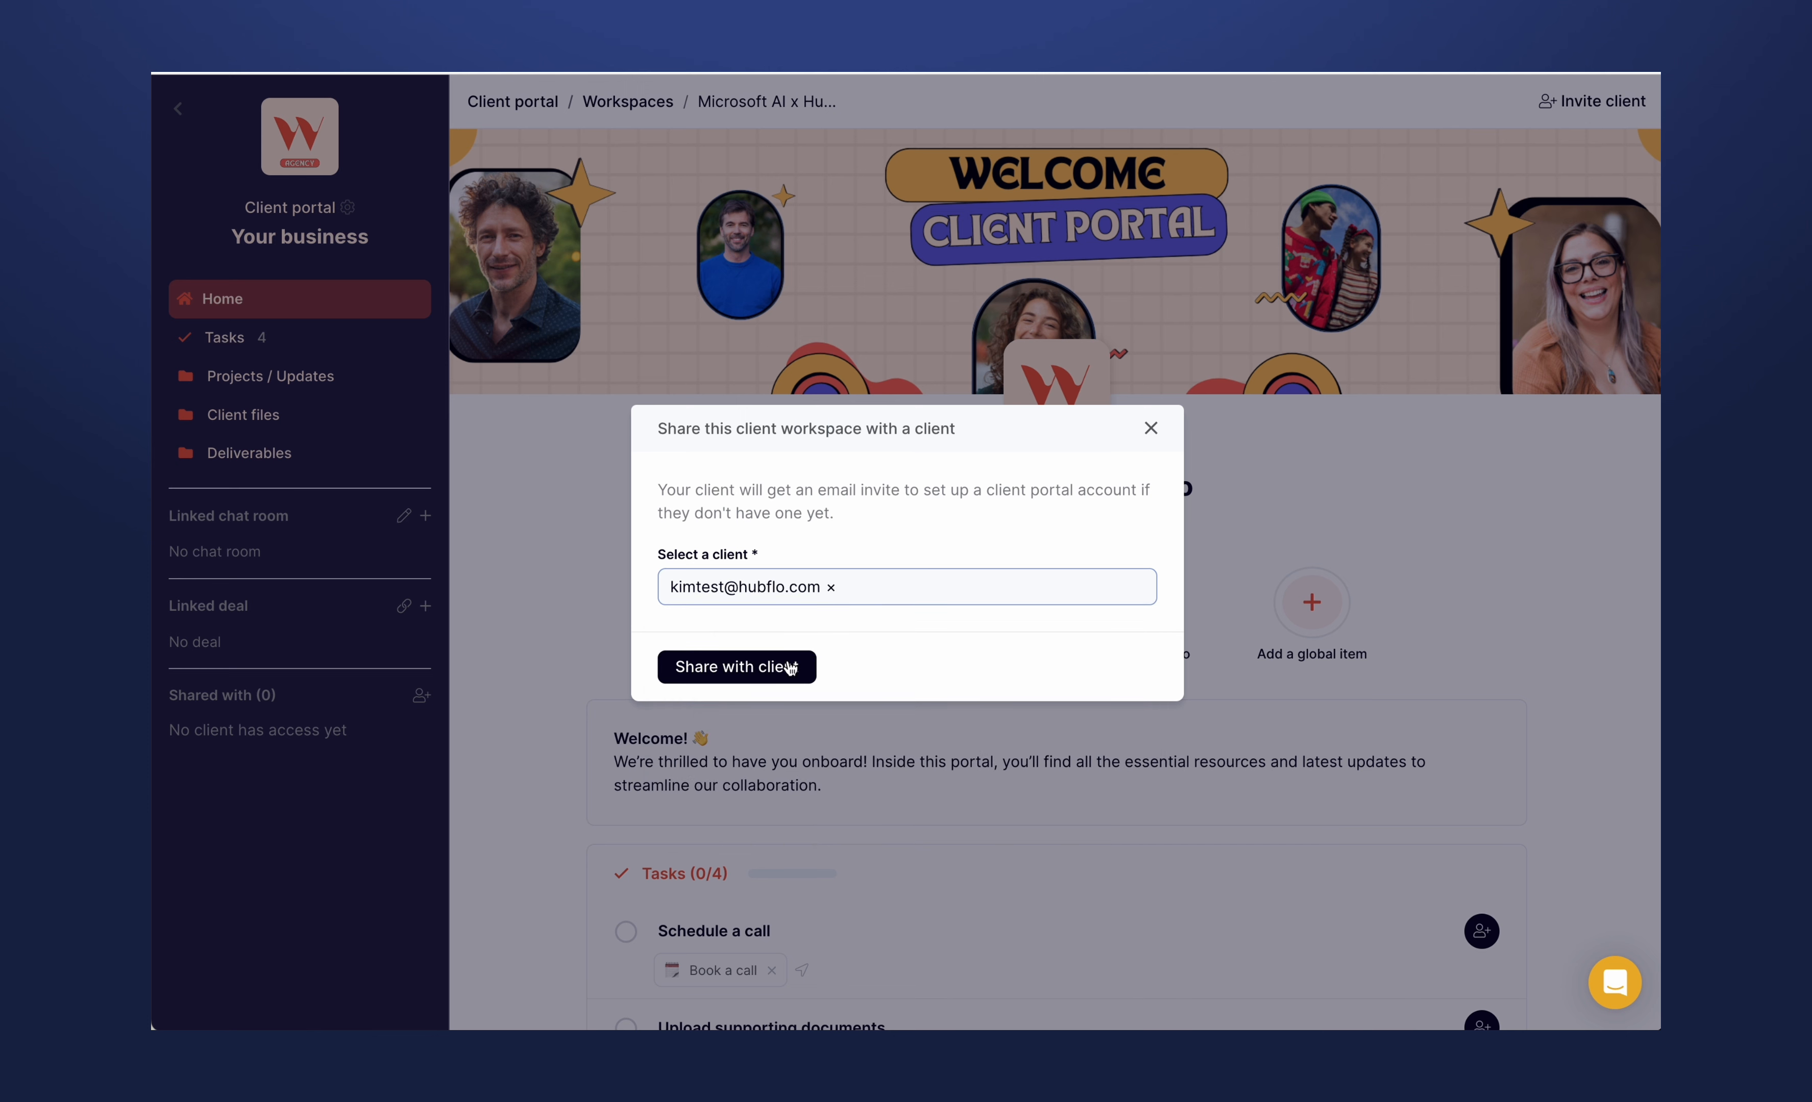
{"action": "left_click", "coordinate": [763, 667]}
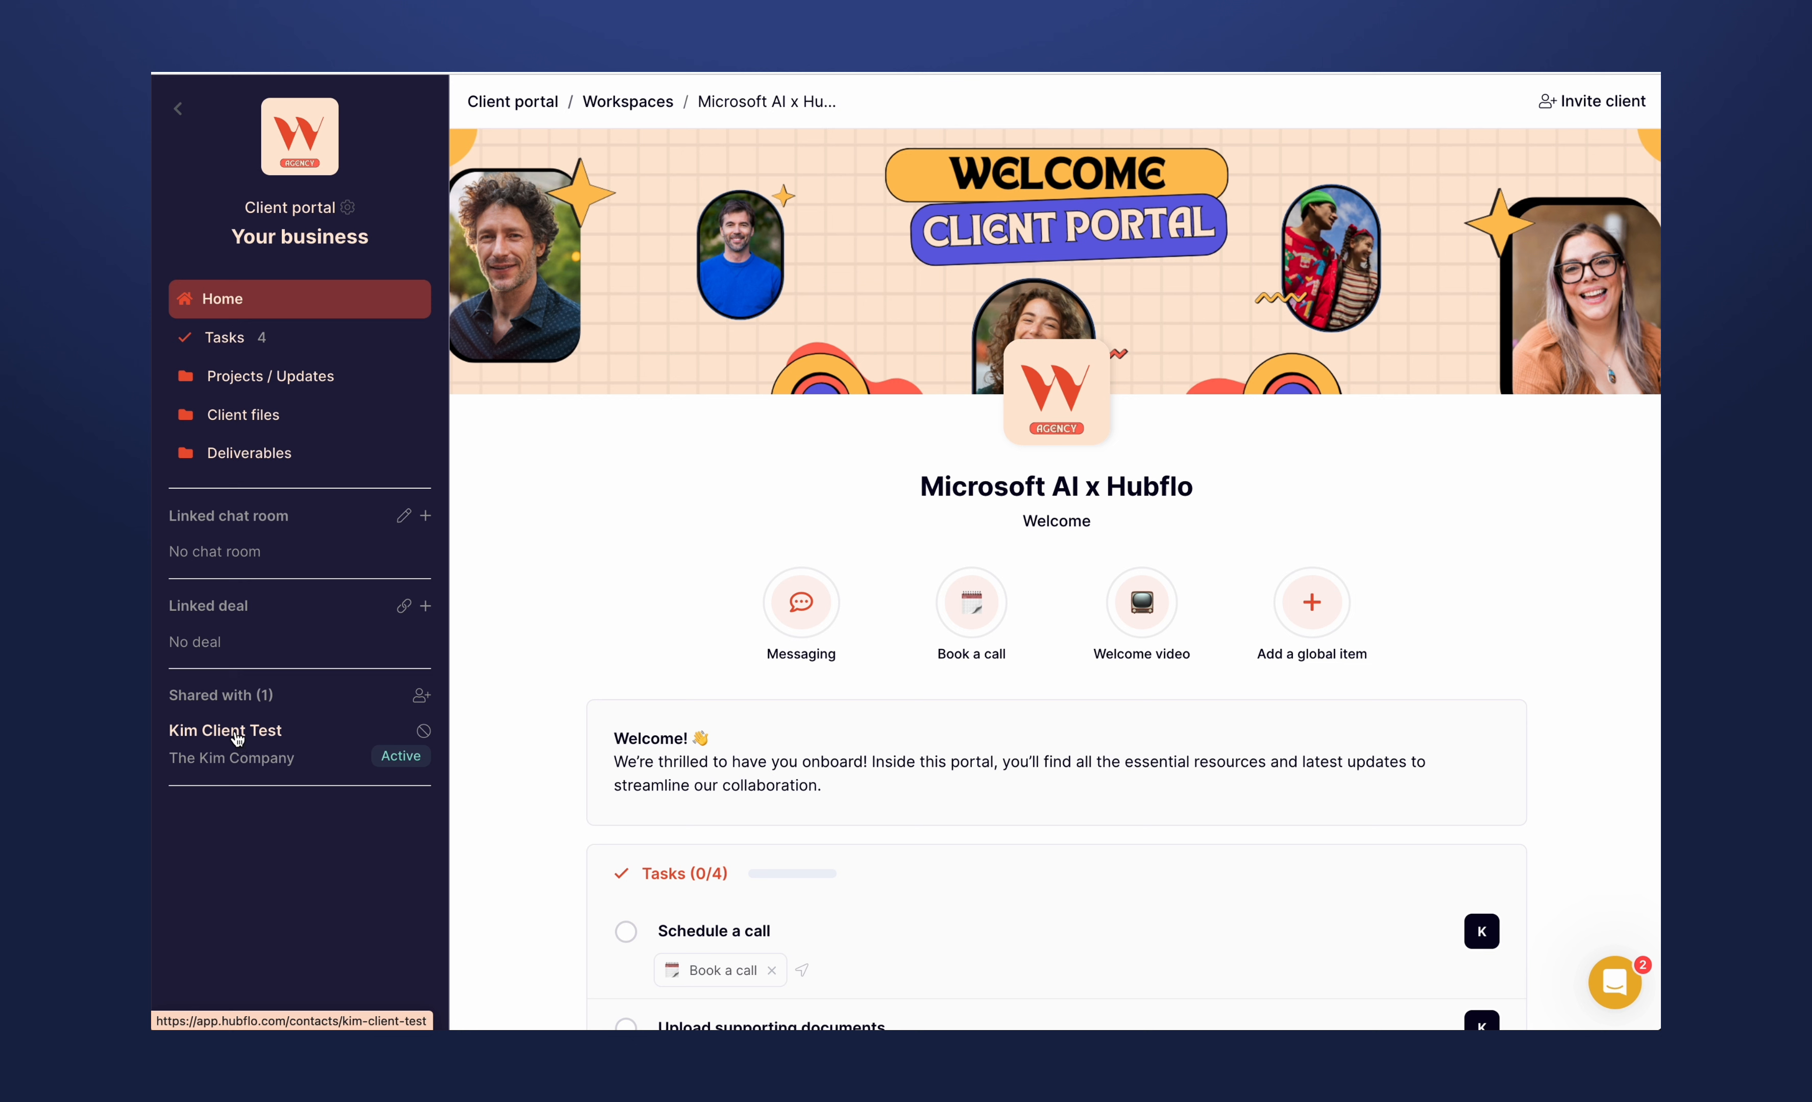
- Look over the form for creating and inviting a new client to the workspace, and close it without filling it in
{"action": "left_click", "coordinate": [420, 697]}
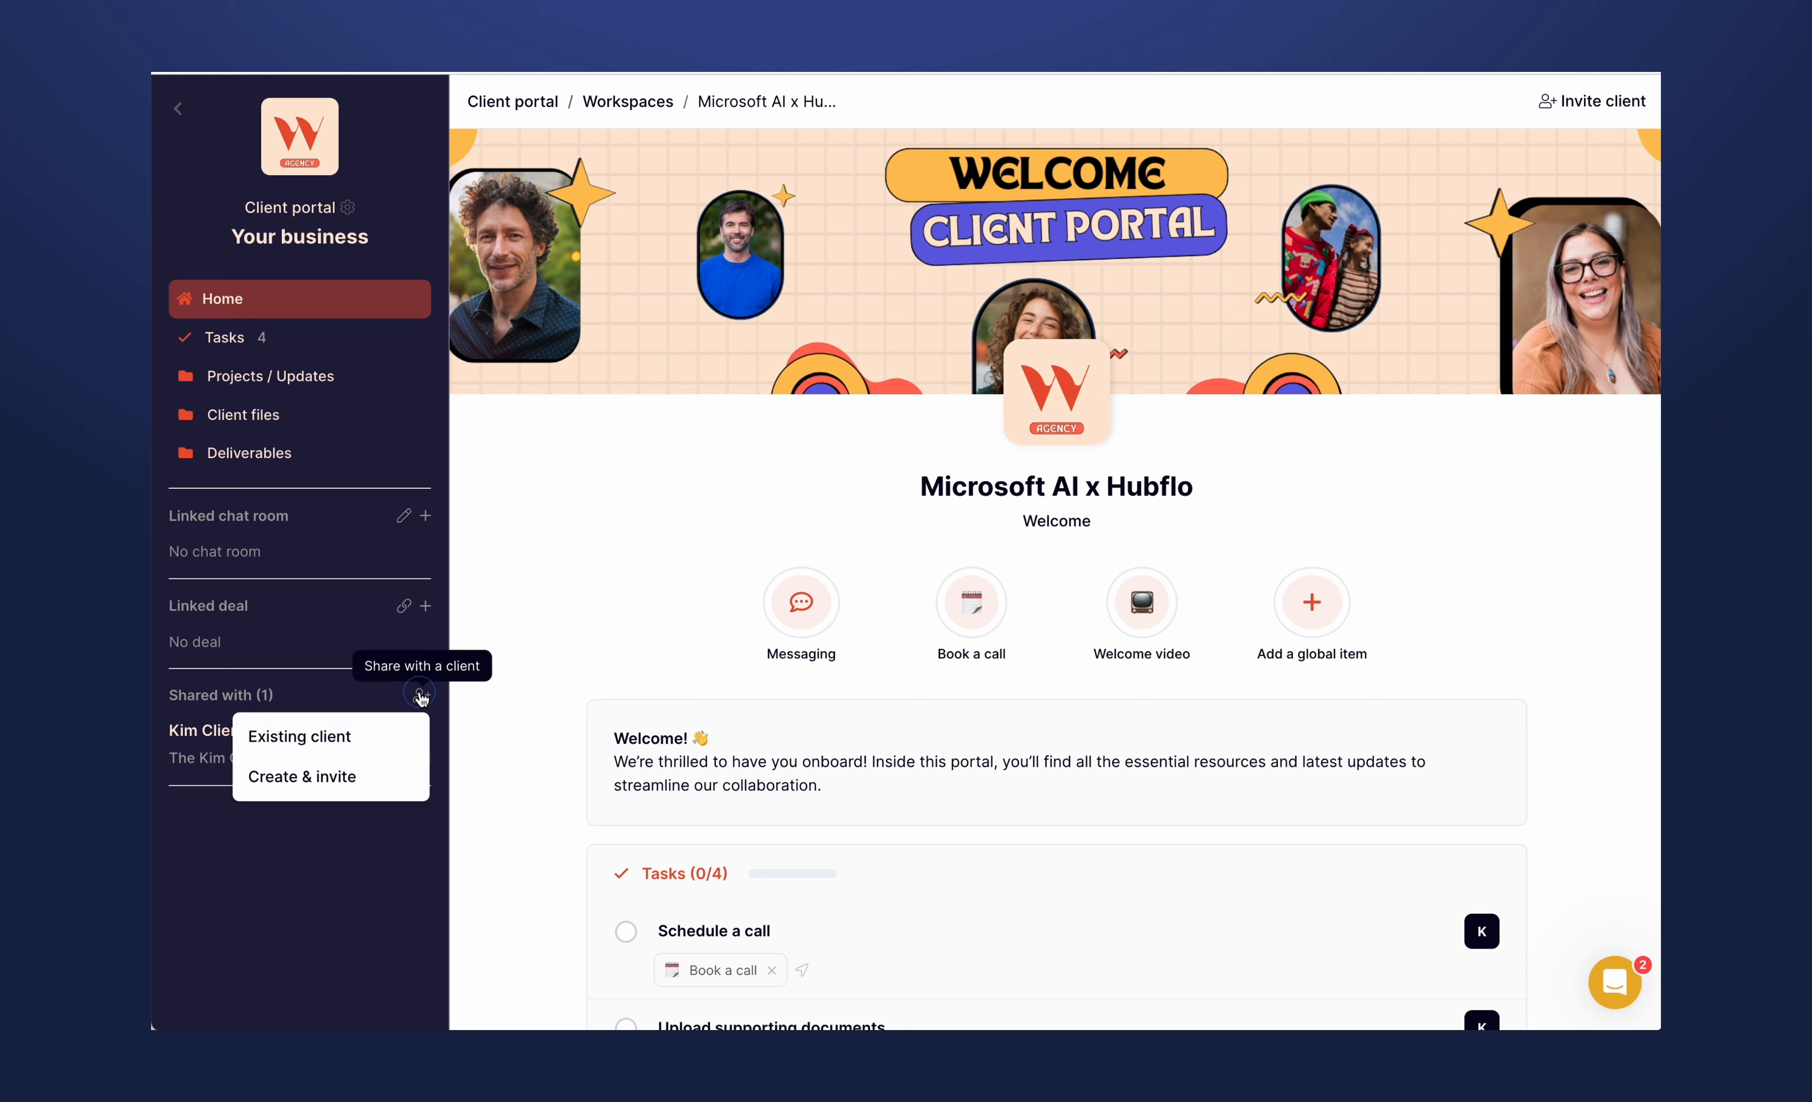
{"action": "left_click", "coordinate": [355, 776]}
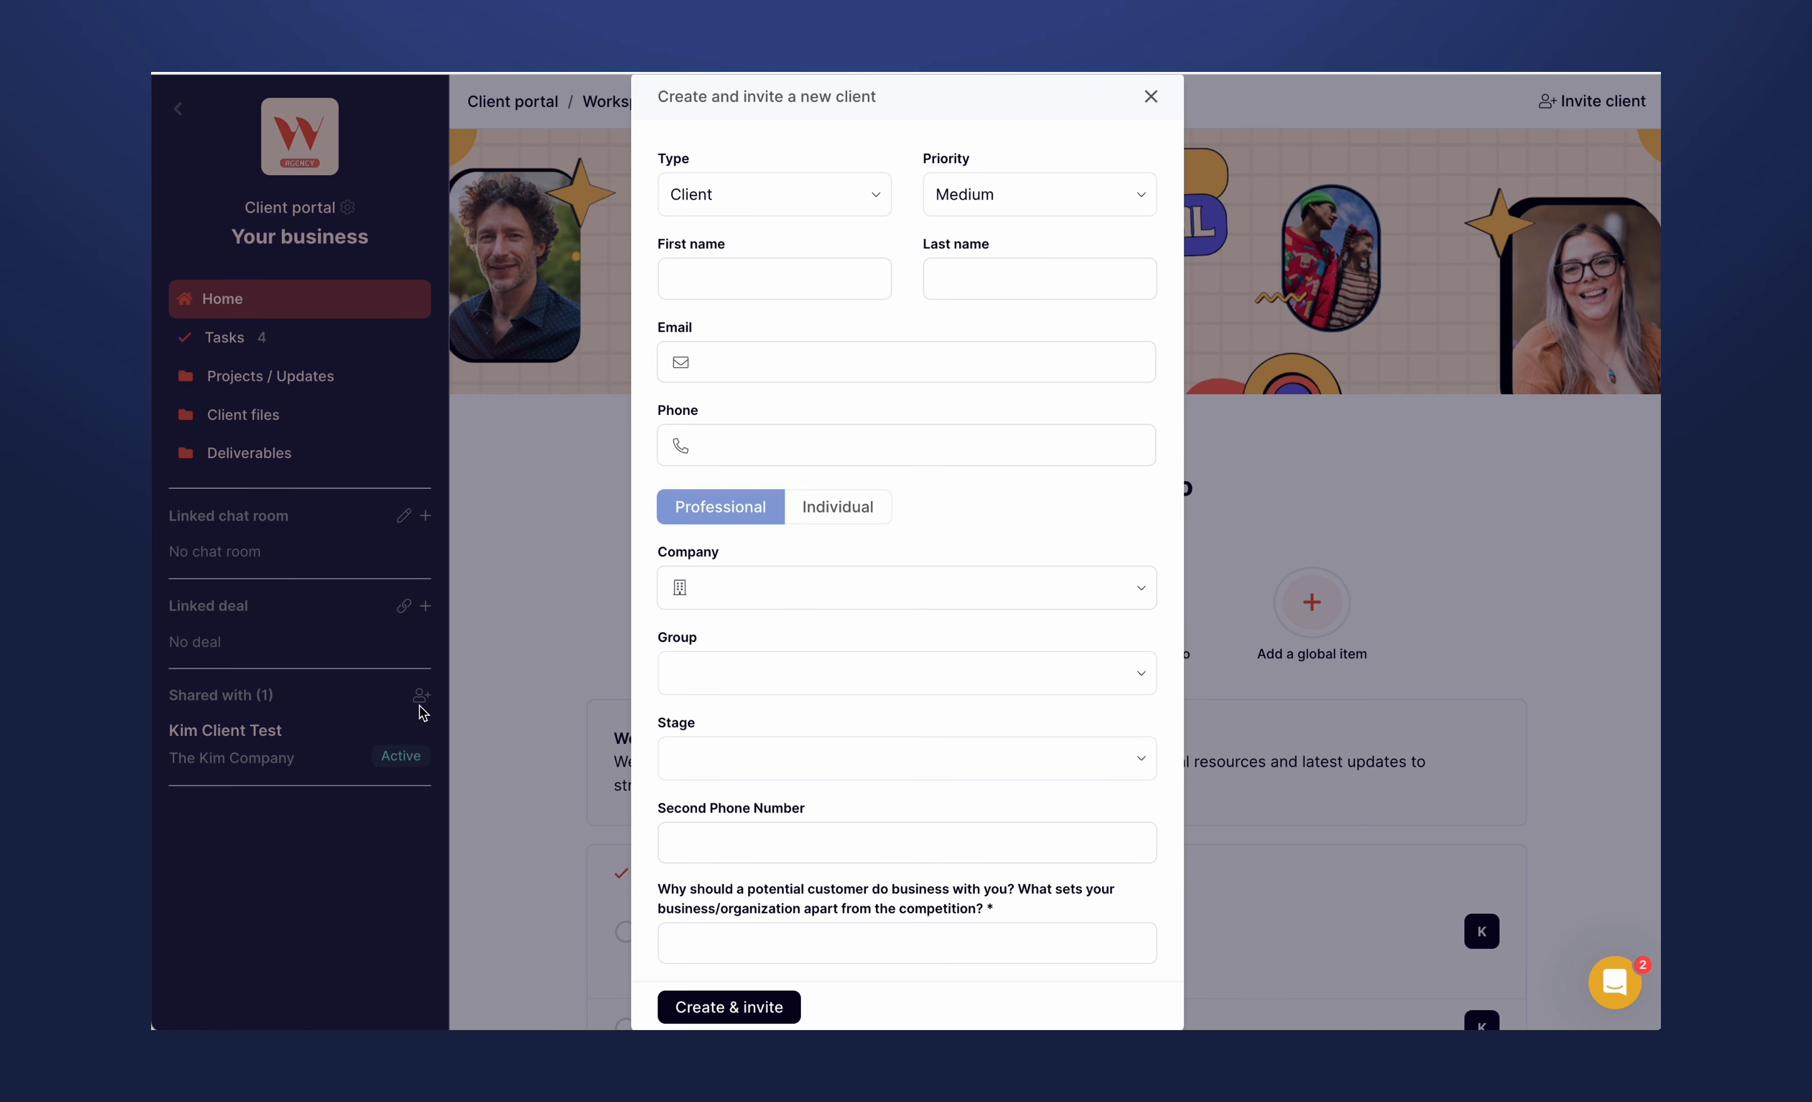
{"action": "left_click", "coordinate": [1150, 97]}
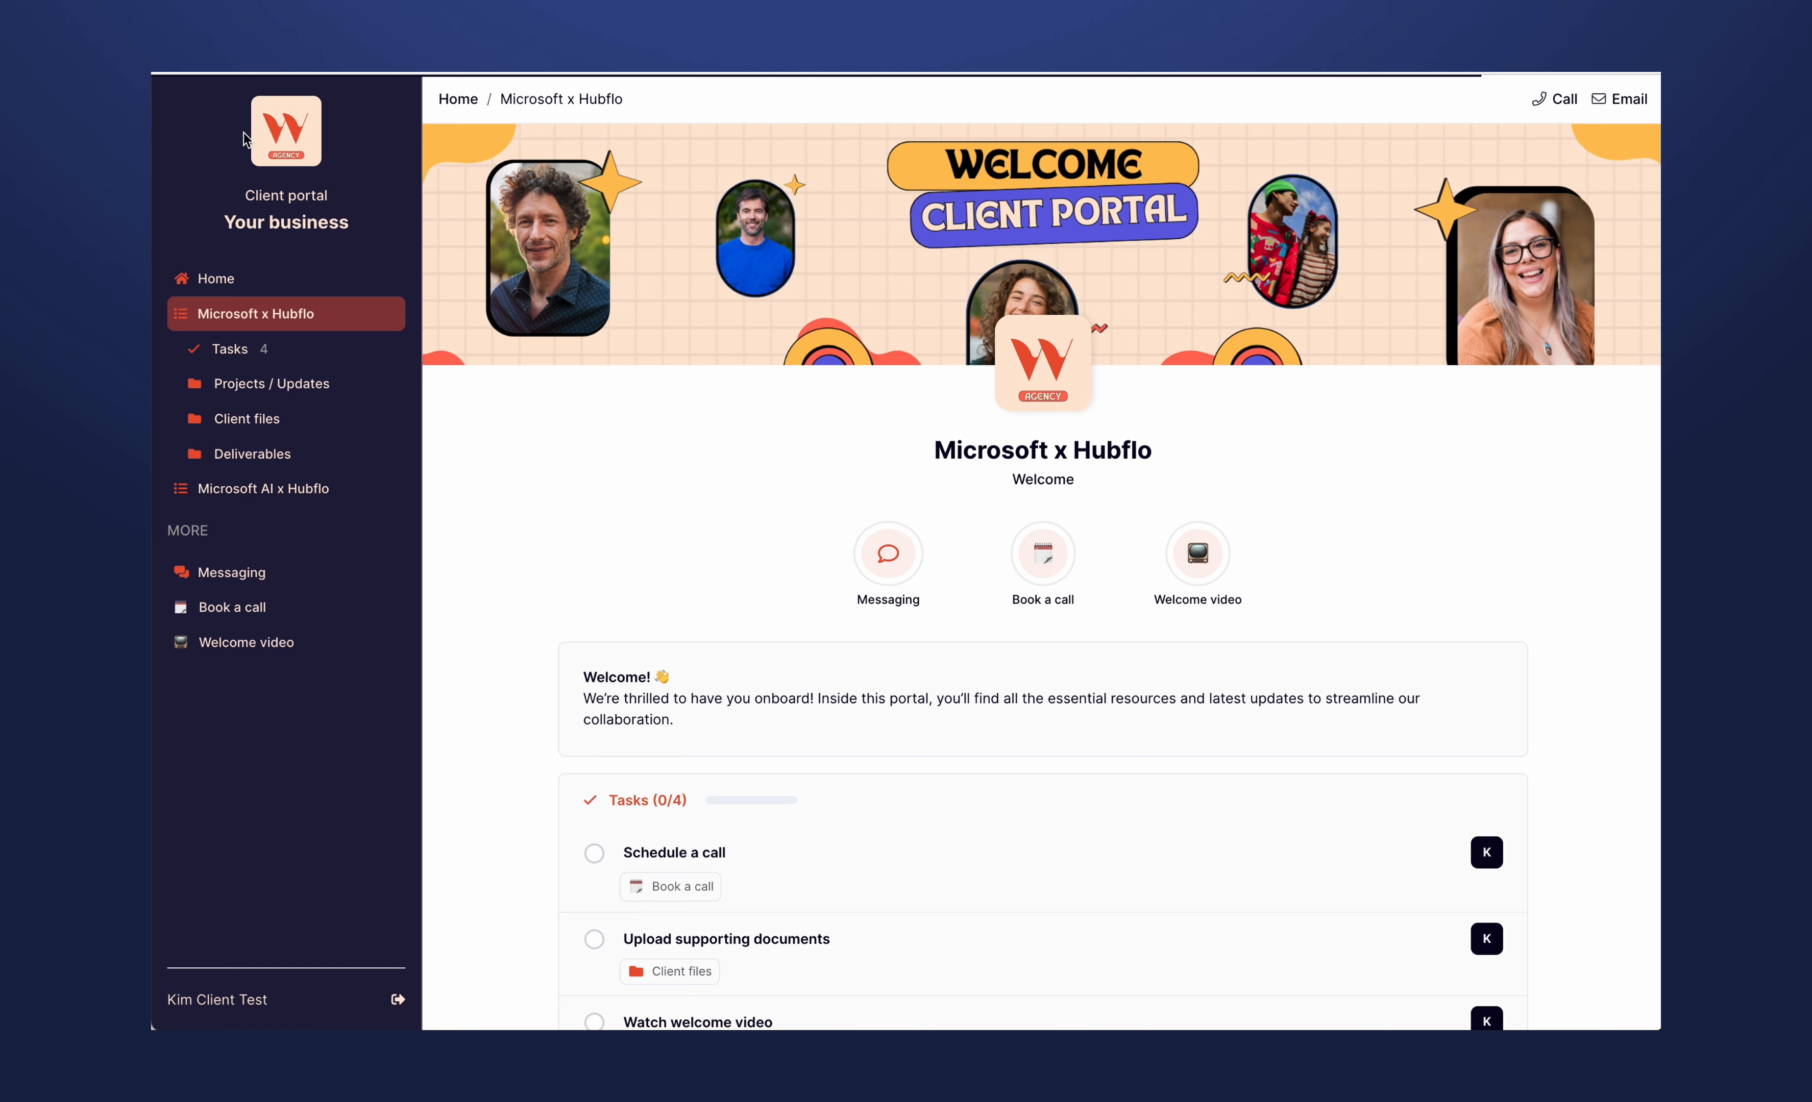
- In the client's portal view, look at the home page and both the Microsoft AI x Hubflo and Microsoft x Hubflo workspaces, ending on the home page
{"action": "left_click", "coordinate": [232, 289]}
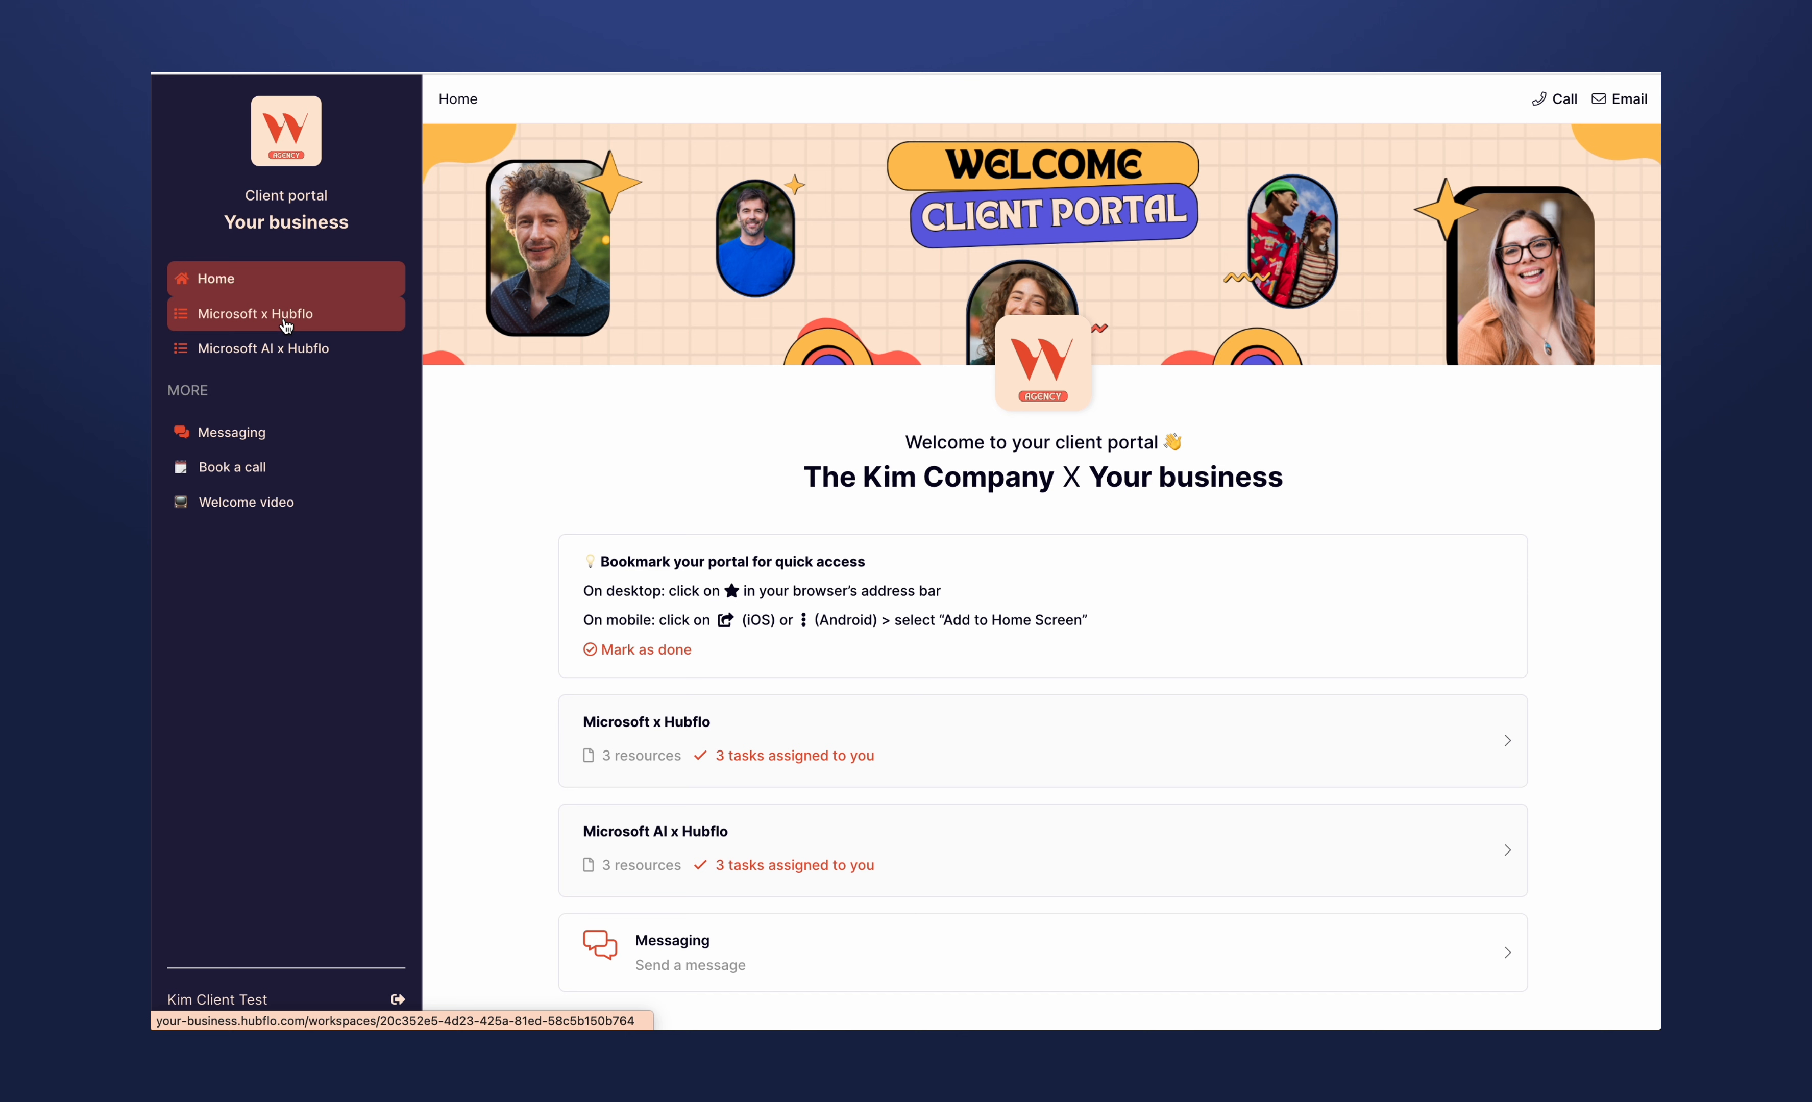
{"action": "left_click", "coordinate": [281, 347]}
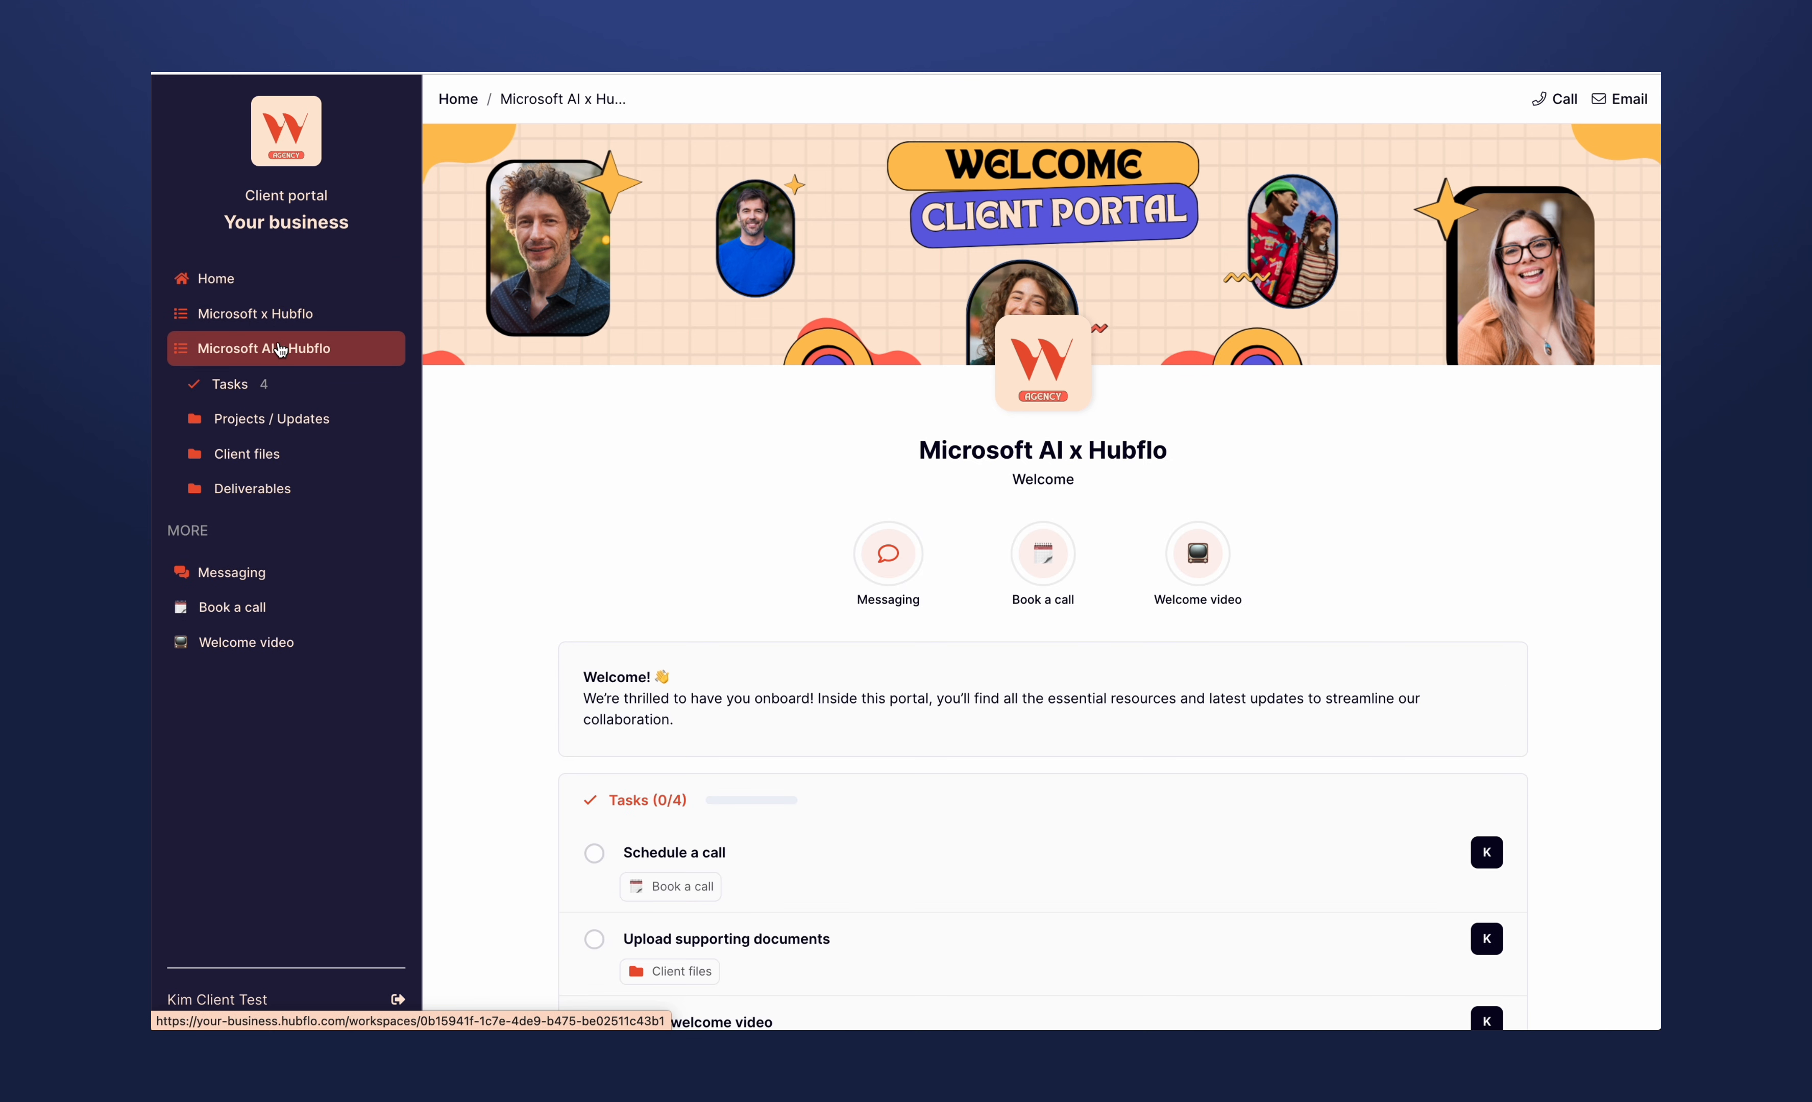
{"action": "left_click", "coordinate": [268, 325]}
{"action": "left_click", "coordinate": [232, 289]}
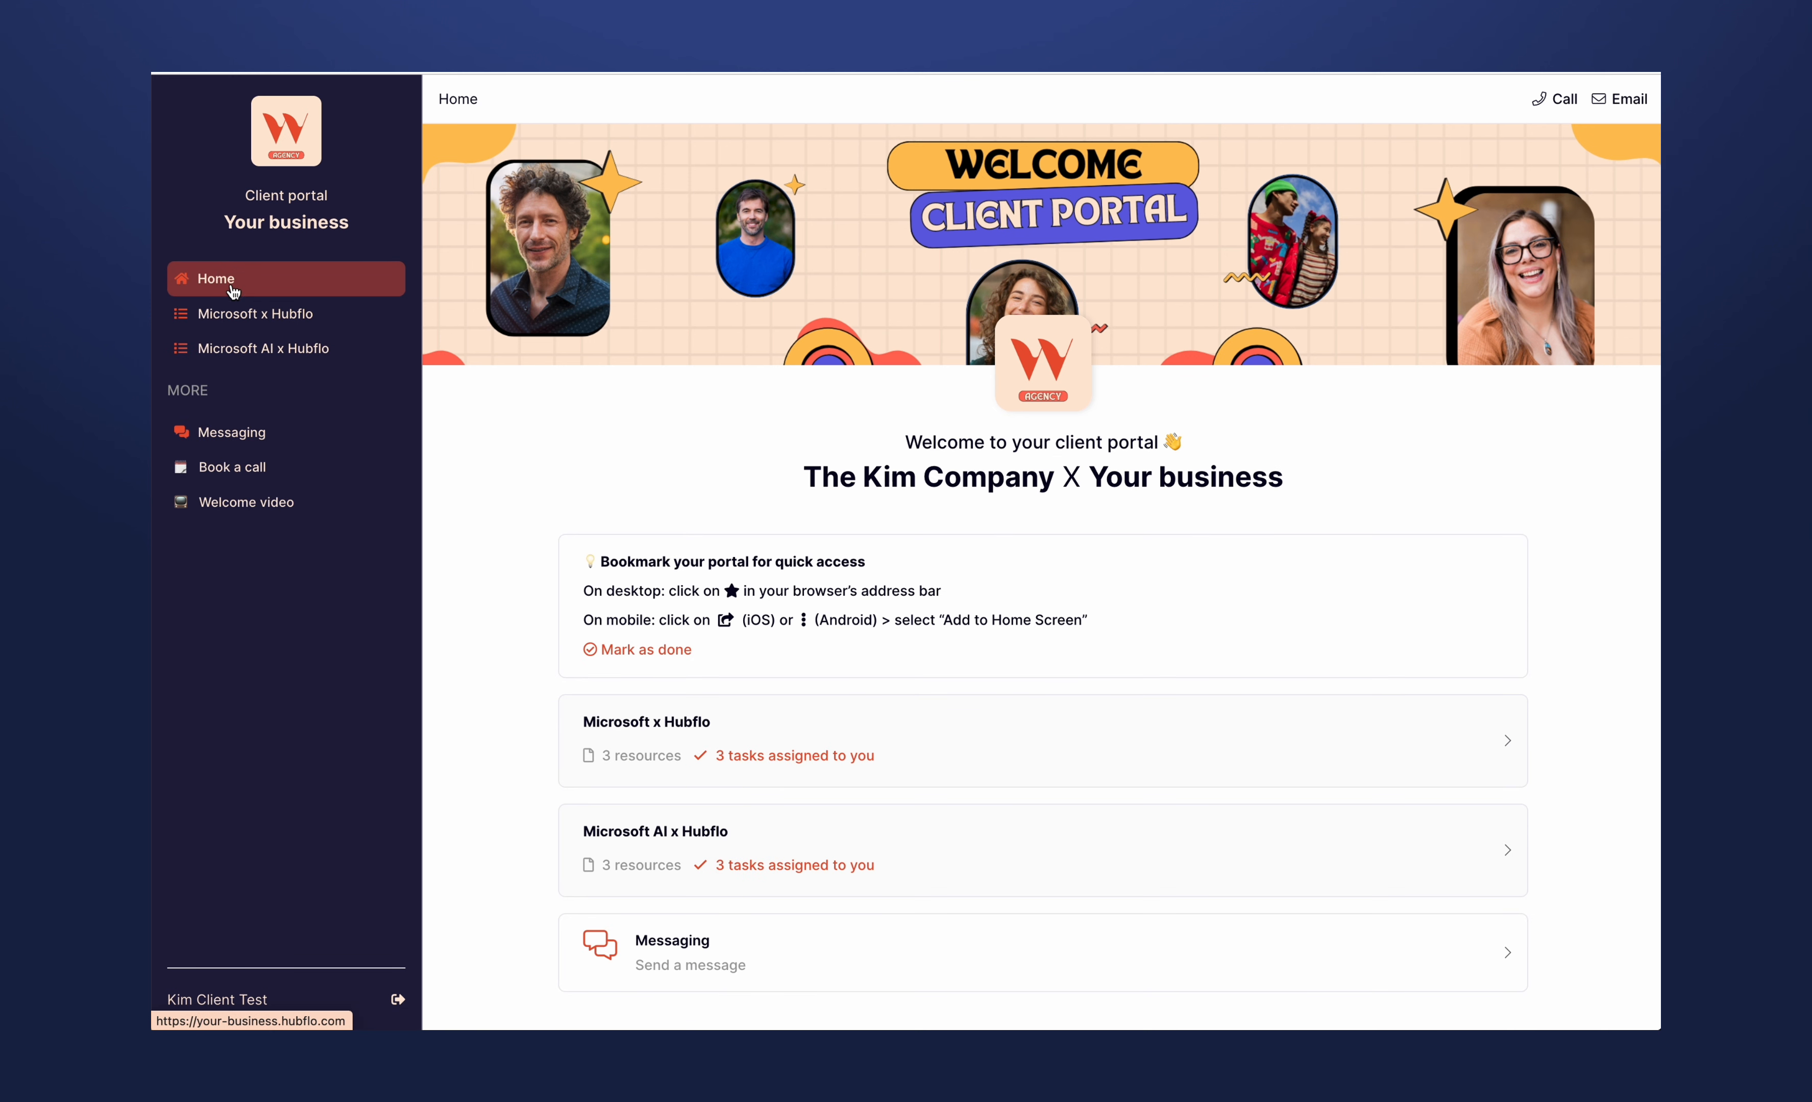